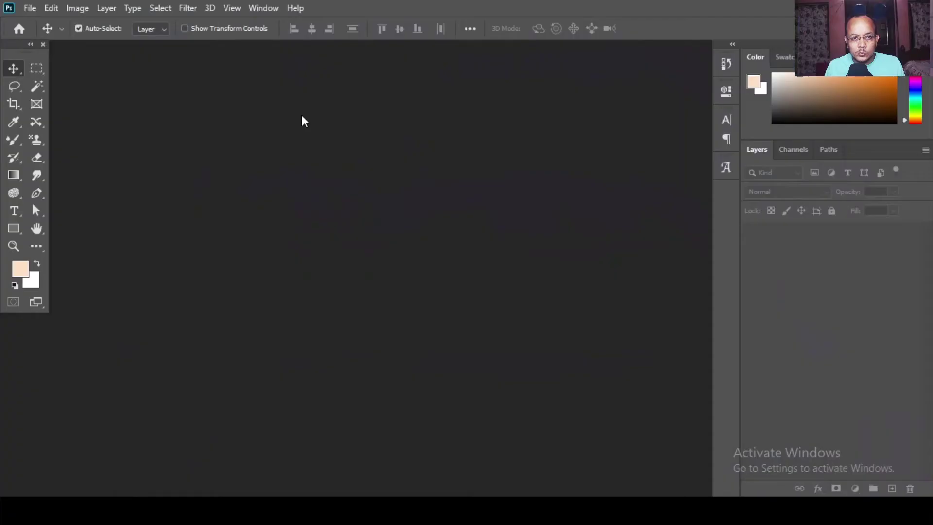
# - Create a new 1000 × 1000 px, 72 ppi document from the Custom preset
pyautogui.click(30, 9)
pyautogui.click(41, 23)
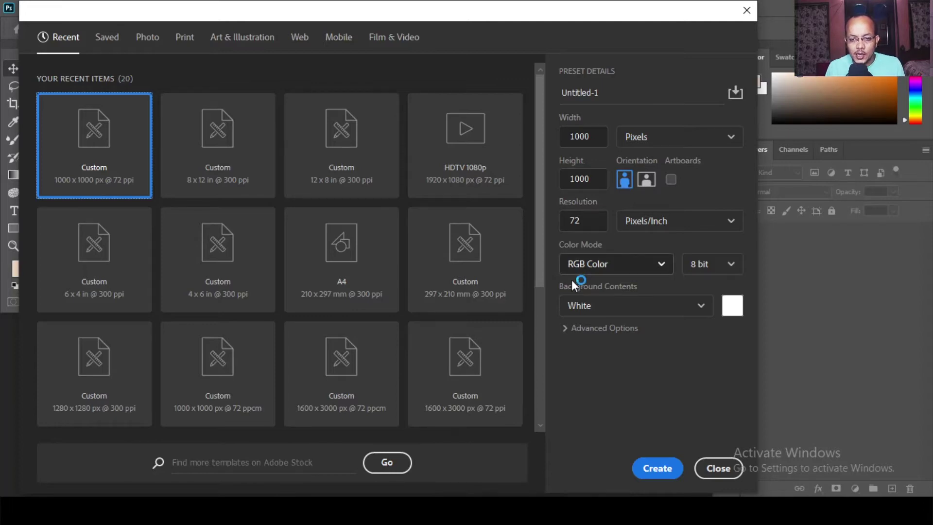
pyautogui.click(641, 468)
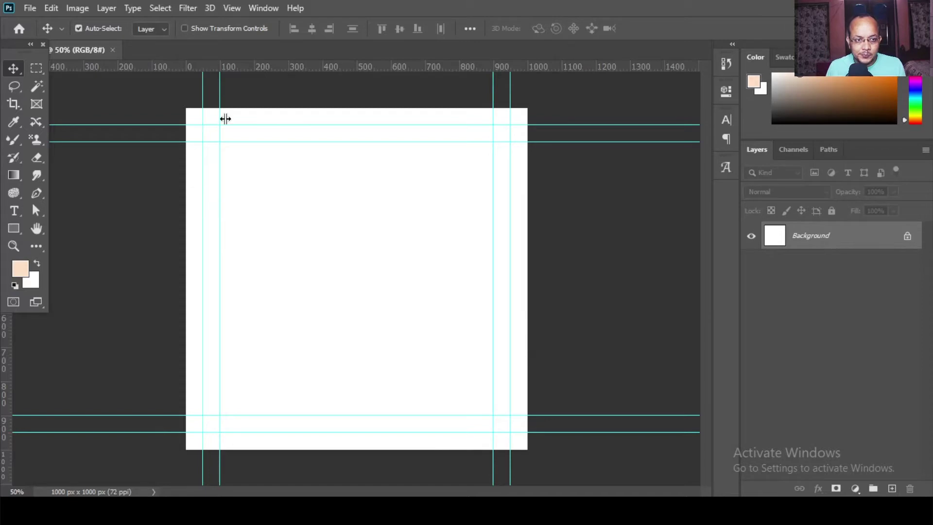
# - Clear the existing canvas guides and add a guide layout with 50 px margins on every side
pyautogui.click(233, 8)
pyautogui.click(261, 379)
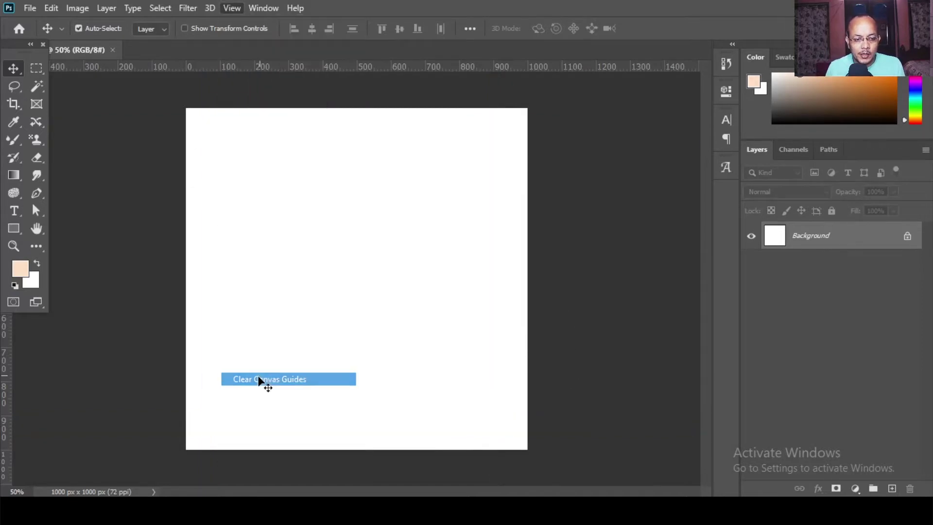
pyautogui.click(232, 8)
pyautogui.click(223, 404)
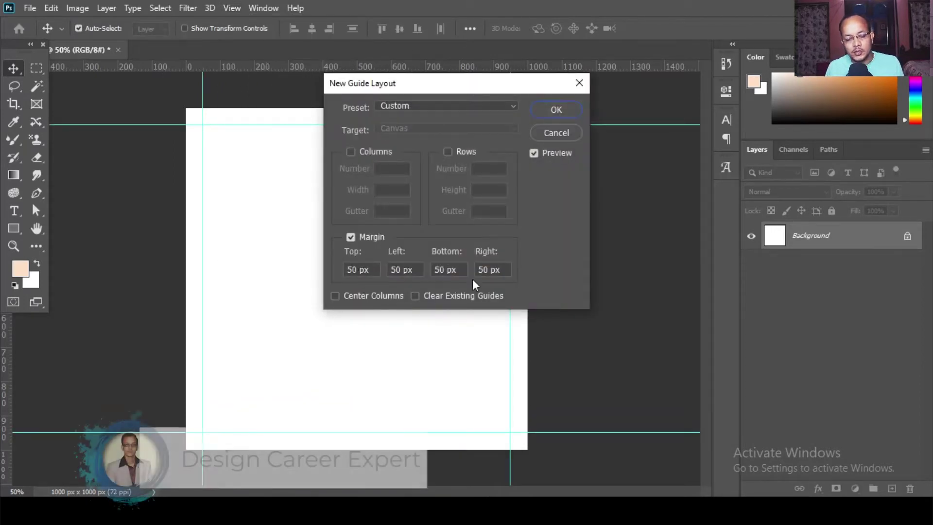
pyautogui.click(556, 112)
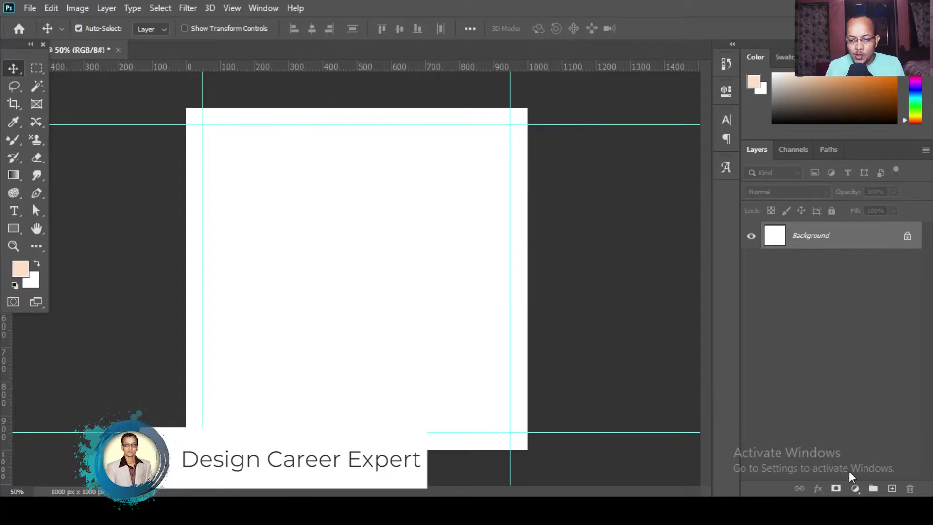
# - Add a pale peach Solid Color fill layer covering the whole canvas
pyautogui.click(856, 489)
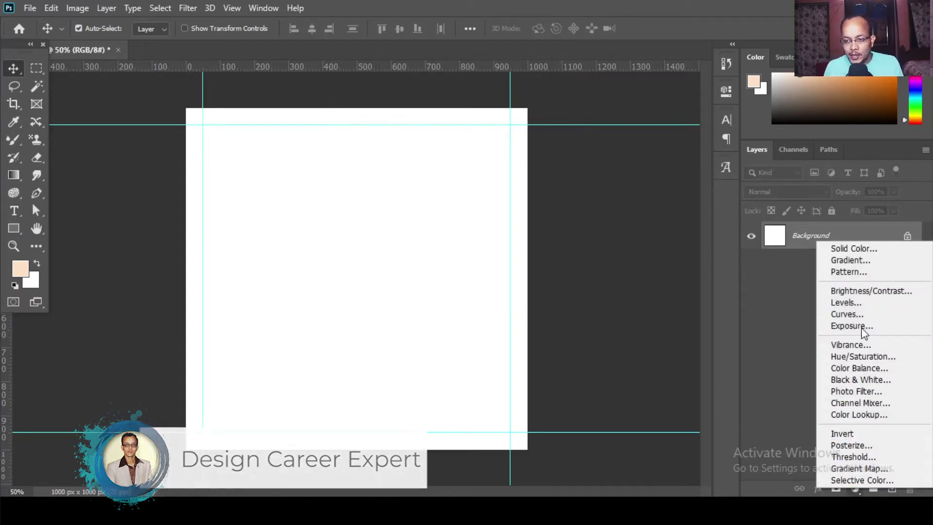
pyautogui.click(872, 248)
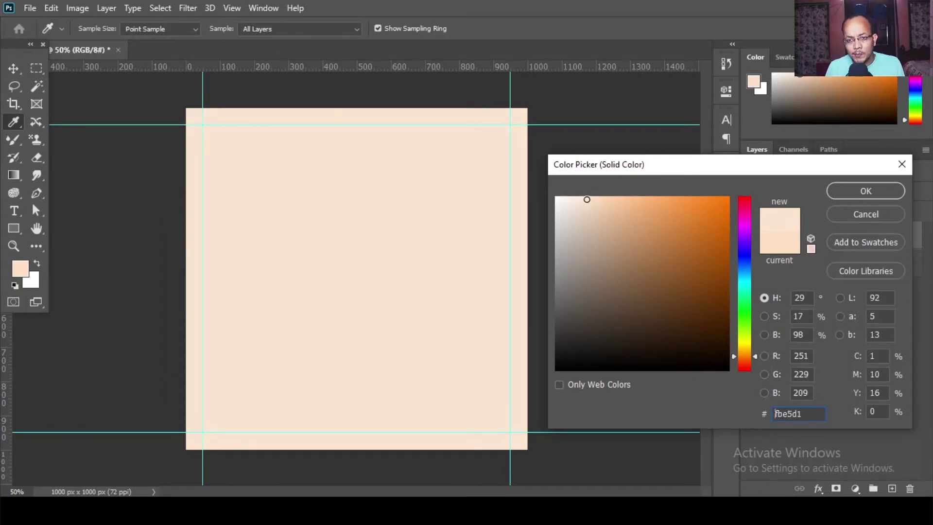
pyautogui.moveTo(591, 203)
pyautogui.mouseDown()
pyautogui.moveTo(597, 206)
pyautogui.moveTo(581, 199)
pyautogui.mouseUp()
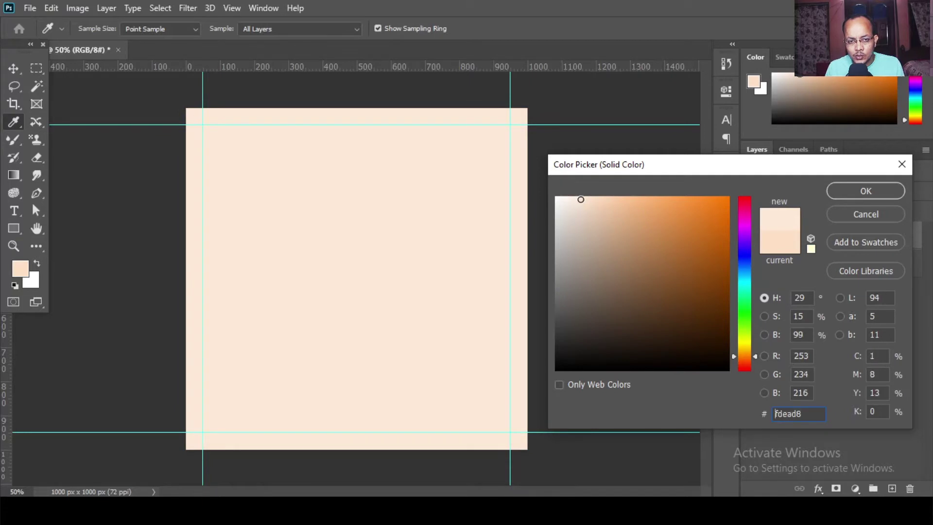
pyautogui.click(836, 195)
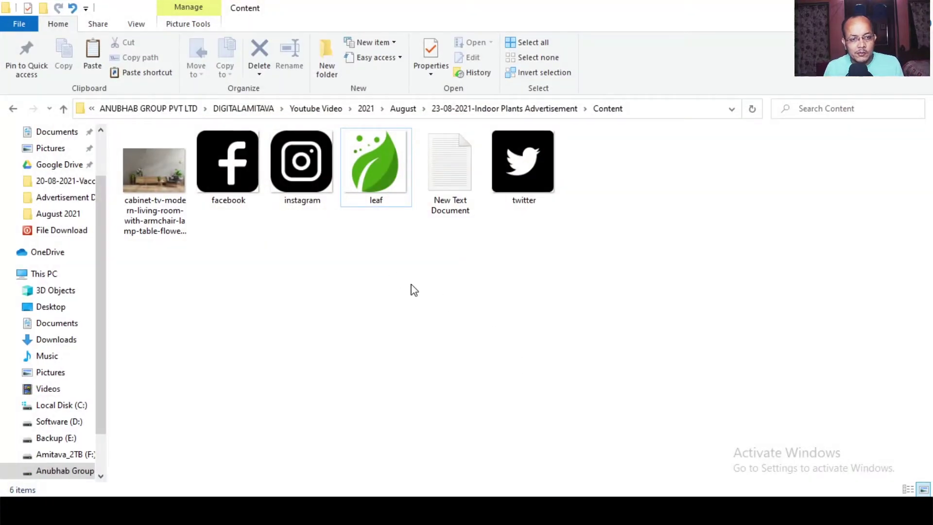
# - Drag the cabinet-tv living-room photo from the Content folder into Photoshop to open it
pyautogui.click(170, 228)
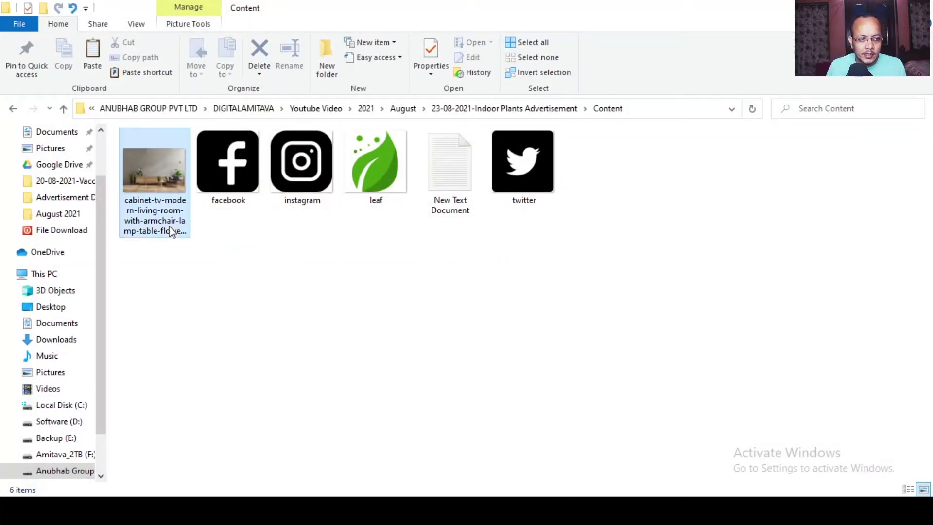
pyautogui.click(387, 197)
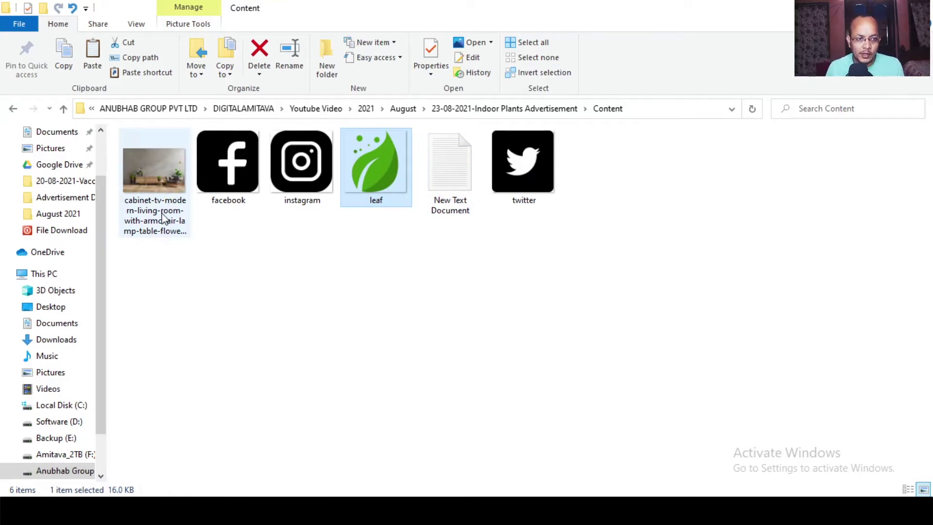
pyautogui.click(179, 227)
pyautogui.moveTo(160, 176); pyautogui.dragTo(448, 68)
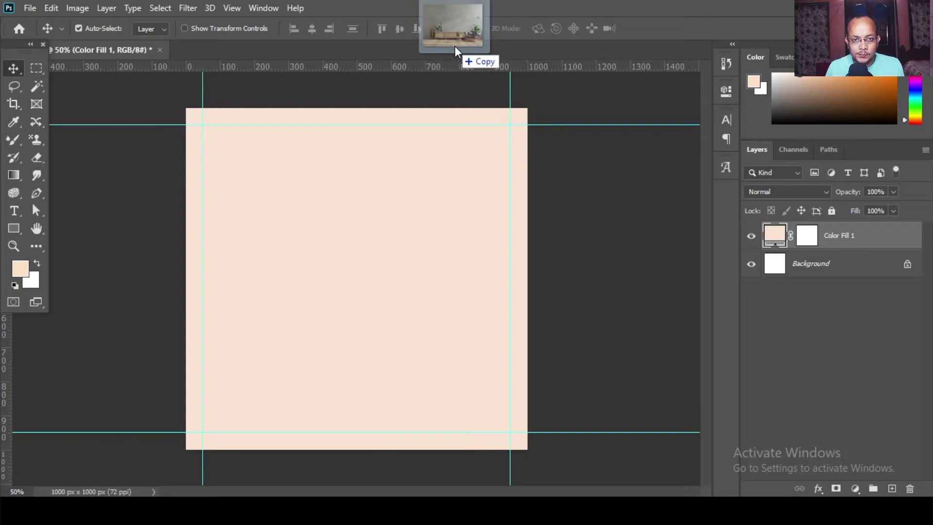
pyautogui.moveTo(448, 68); pyautogui.dragTo(381, 142)
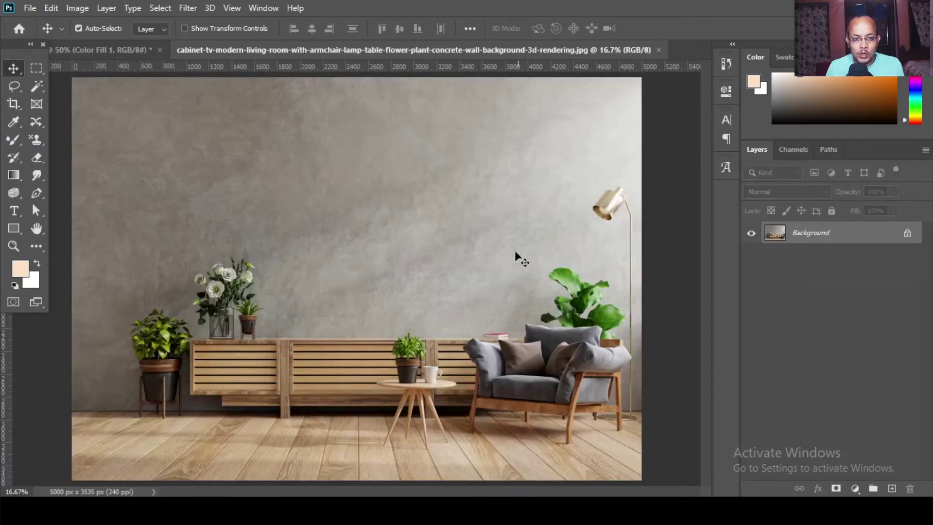
# - Duplicate the room photo's Background layer into the square ad document
pyautogui.rightClick(812, 230)
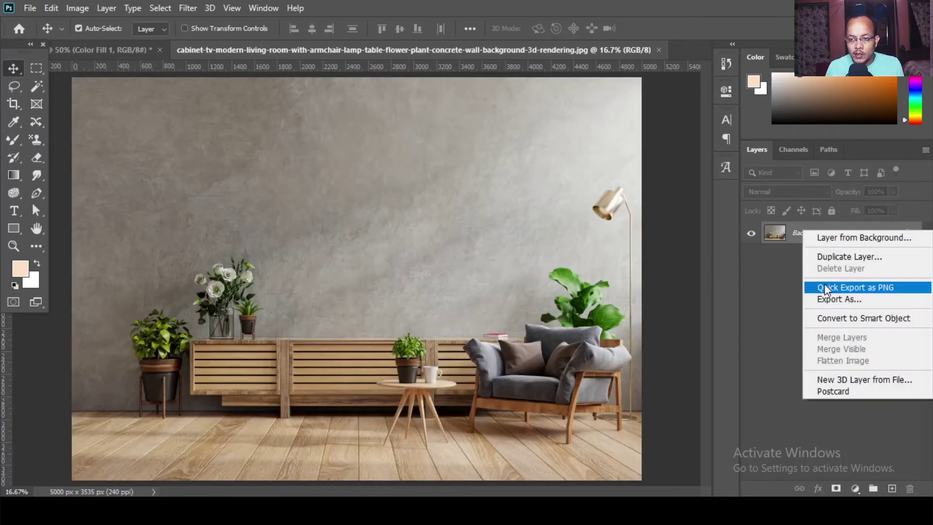
pyautogui.click(823, 256)
pyautogui.click(401, 178)
pyautogui.click(387, 204)
pyautogui.click(578, 132)
pyautogui.click(108, 50)
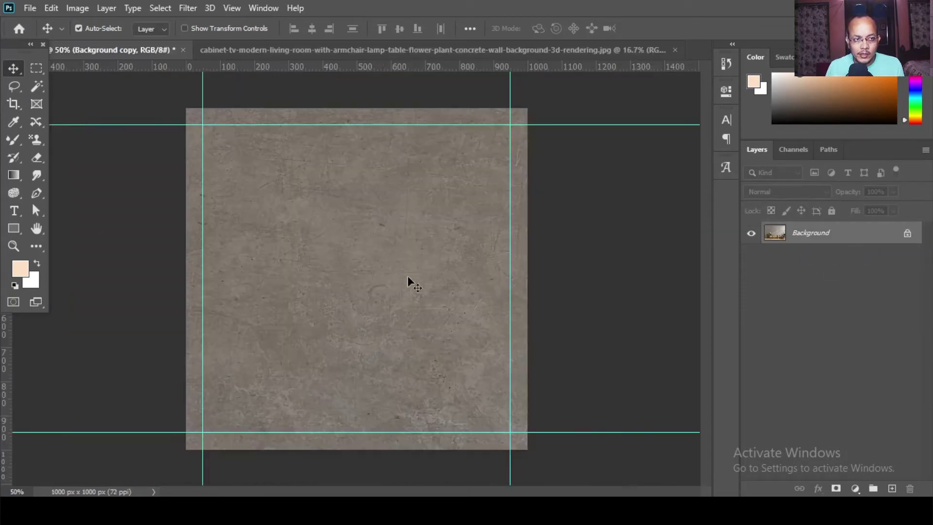
# - Set alignment relative to the canvas and select the Background copy layer for transforming
pyautogui.click(809, 301)
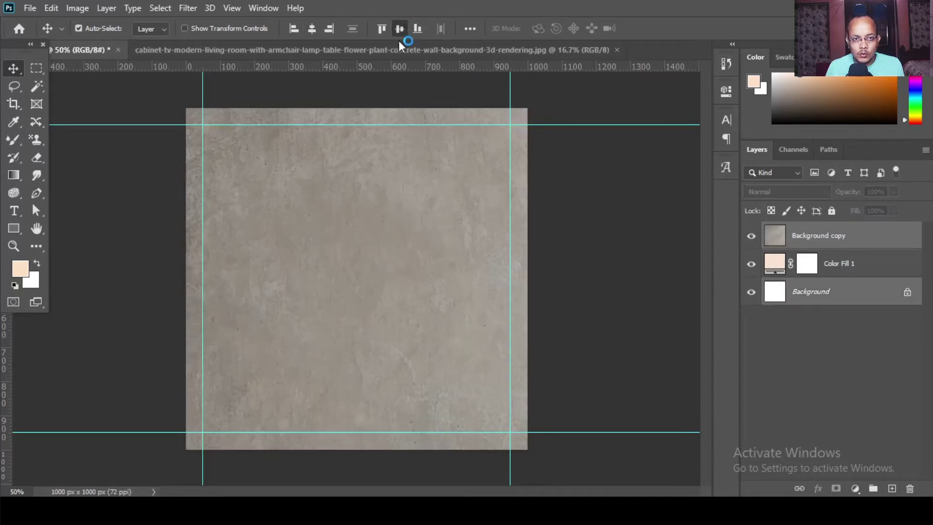
pyautogui.click(399, 28)
pyautogui.click(470, 28)
pyautogui.click(509, 153)
pyautogui.click(504, 174)
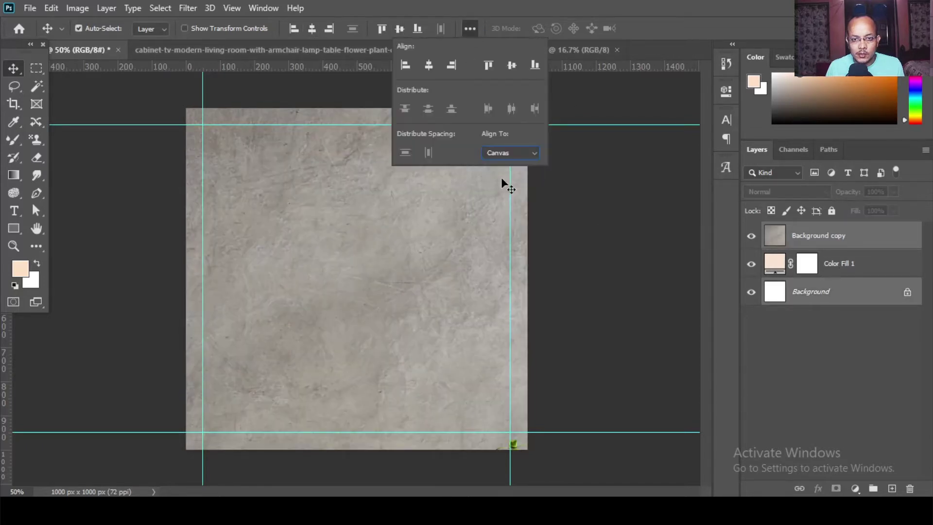
pyautogui.click(575, 204)
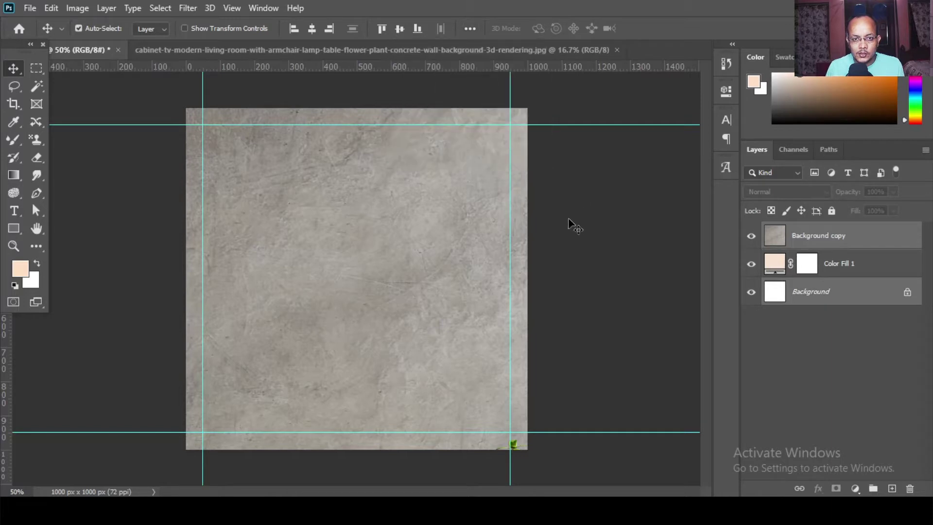
pyautogui.click(860, 247)
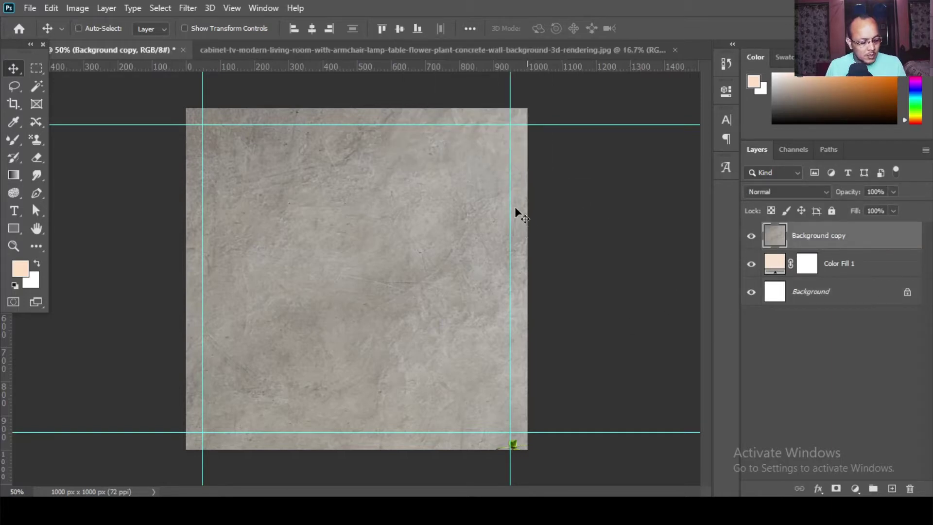
pyautogui.hotkey('ctrl', 't')
# - Scale the room photo to 34% and position it to frame the furniture
pyautogui.moveTo(232, 30); pyautogui.dragTo(182, 77)
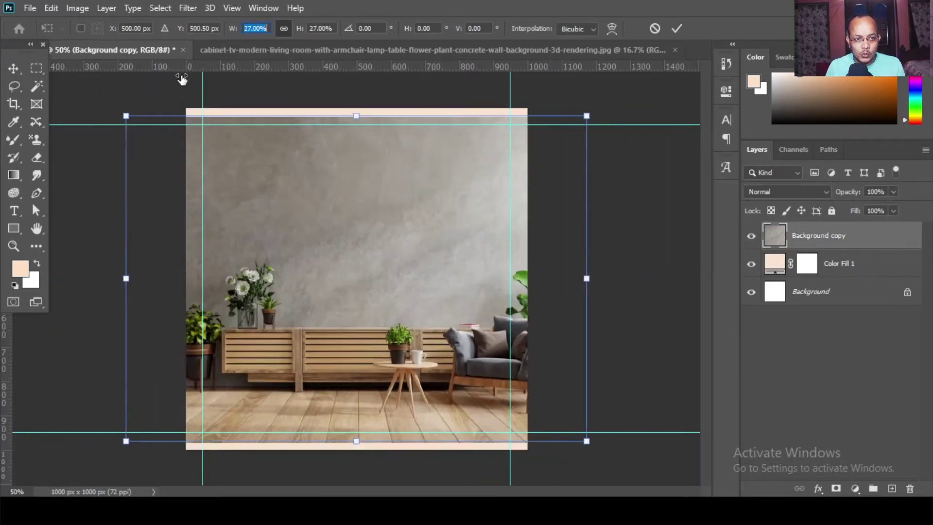
pyautogui.moveTo(182, 80); pyautogui.dragTo(182, 78)
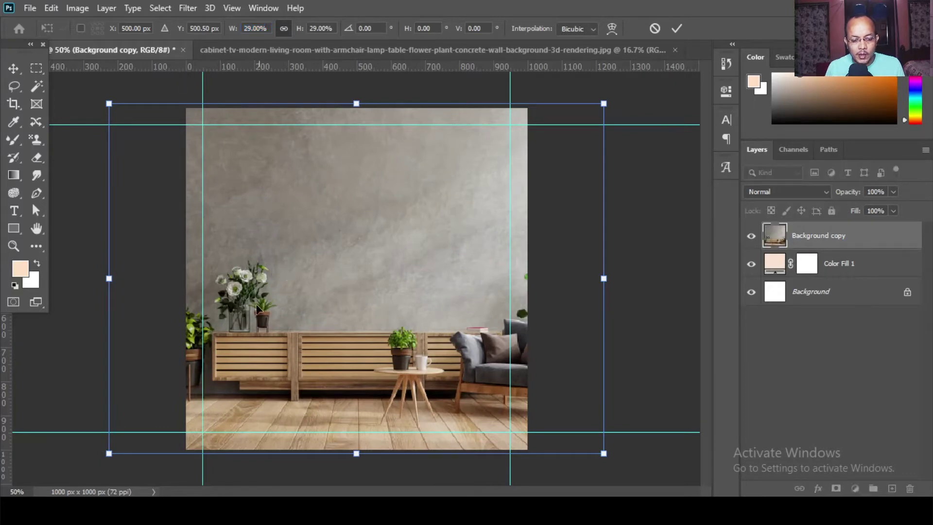
pyautogui.moveTo(293, 329); pyautogui.dragTo(353, 328)
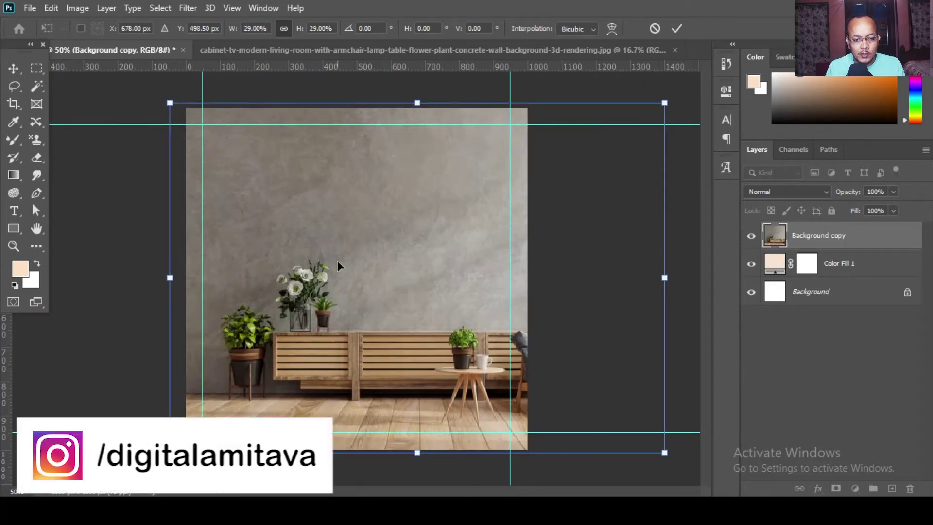
pyautogui.moveTo(235, 28); pyautogui.dragTo(241, 33)
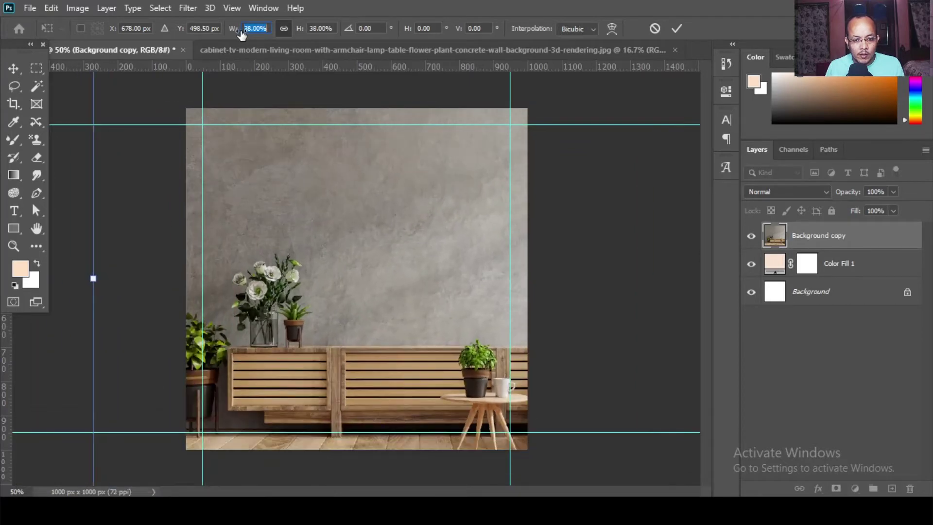
pyautogui.moveTo(320, 353); pyautogui.dragTo(337, 354)
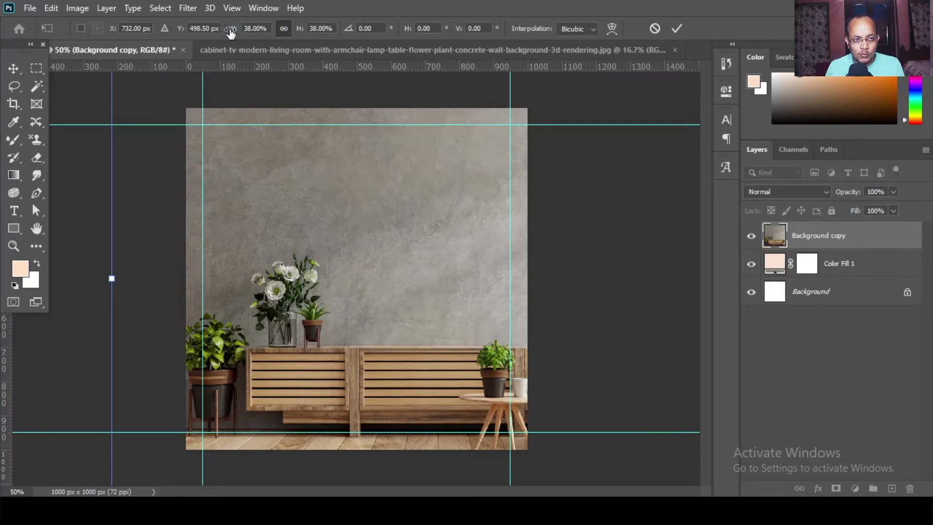
pyautogui.moveTo(236, 31); pyautogui.dragTo(233, 30)
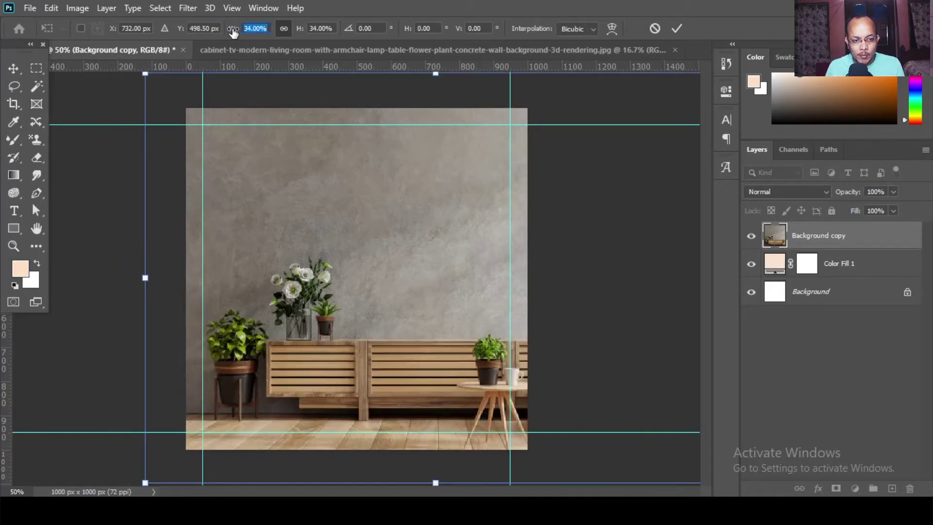
pyautogui.moveTo(383, 350); pyautogui.dragTo(366, 353)
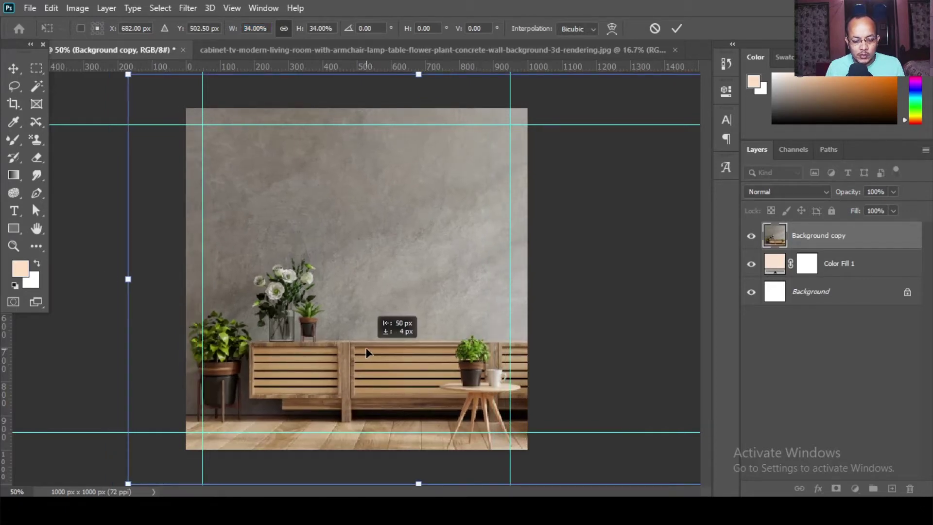
pyautogui.press('Return')
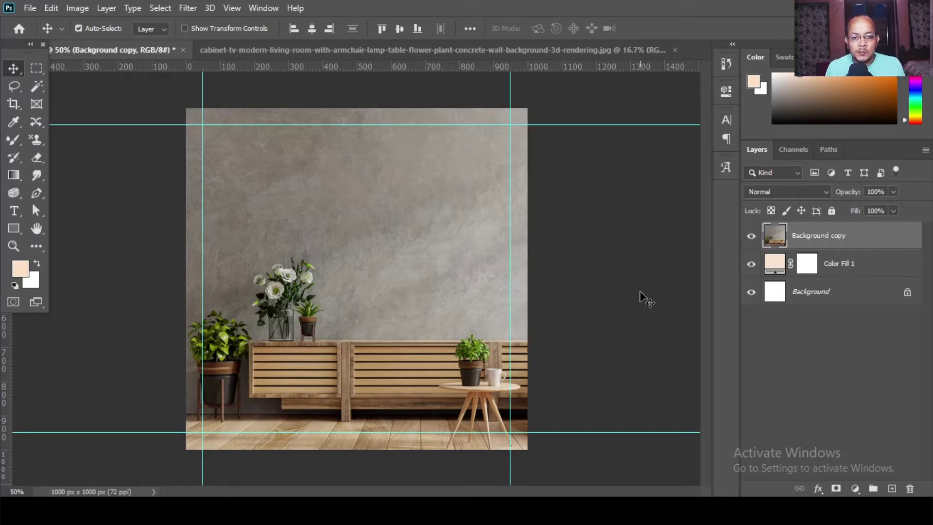
# - Drag leaf.png from the Content folder into Photoshop to open it
pyautogui.click(370, 483)
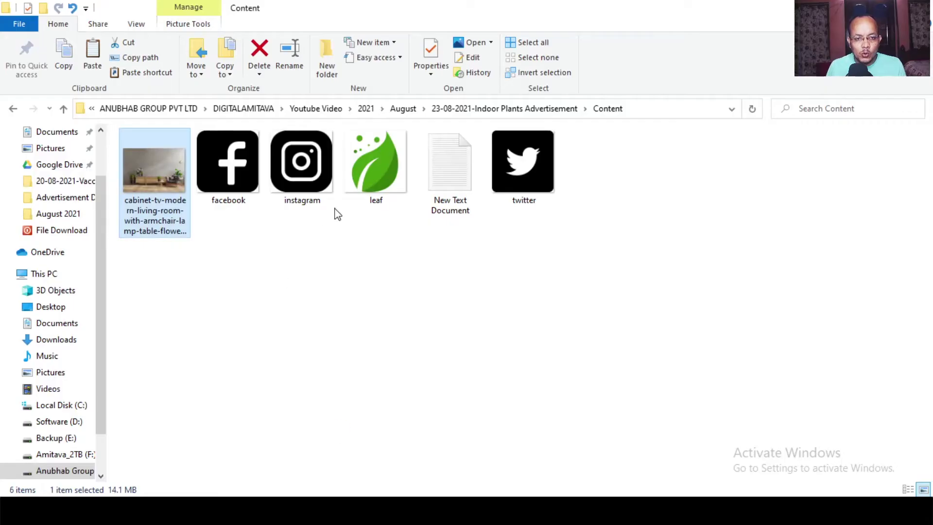
pyautogui.moveTo(373, 194); pyautogui.dragTo(447, 478)
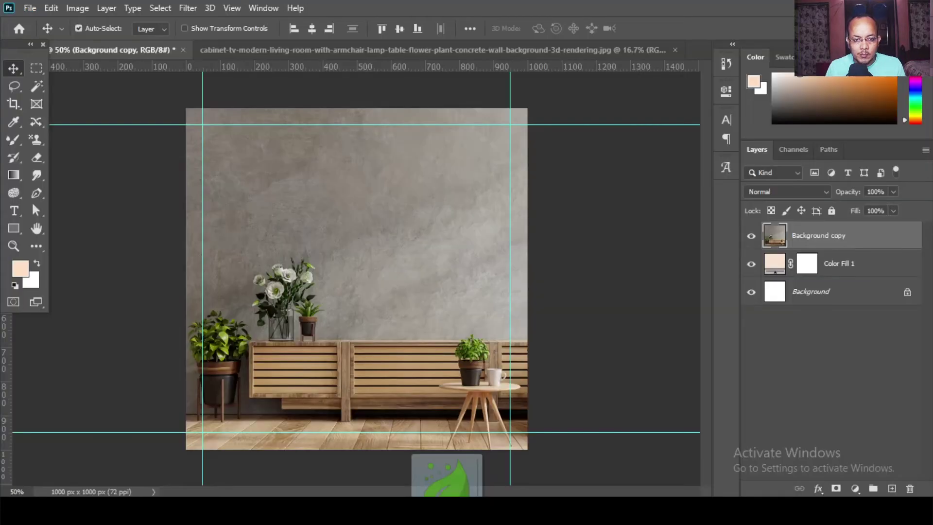
pyautogui.moveTo(446, 478); pyautogui.dragTo(687, 51)
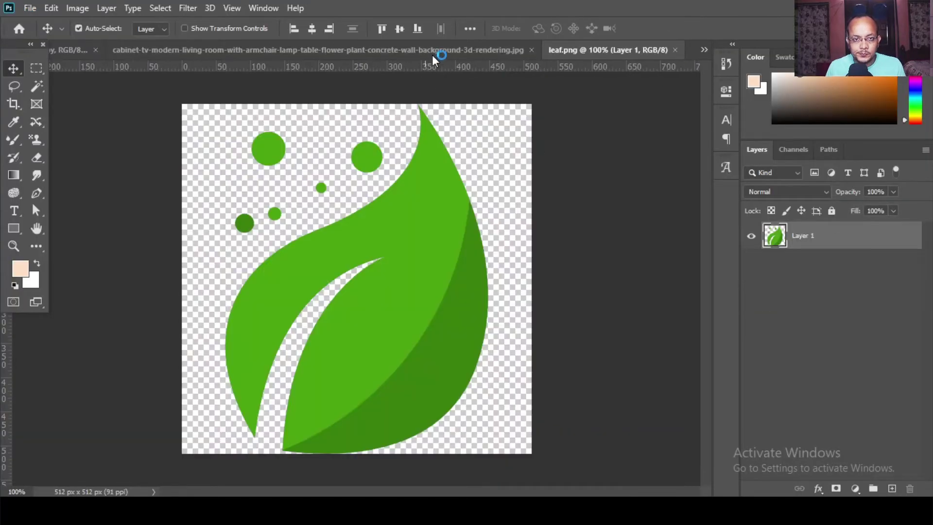
# - Close the cabinet photo, copy the leaf layer into Untitled-1 and place it upper centre
pyautogui.click(437, 51)
pyautogui.click(585, 50)
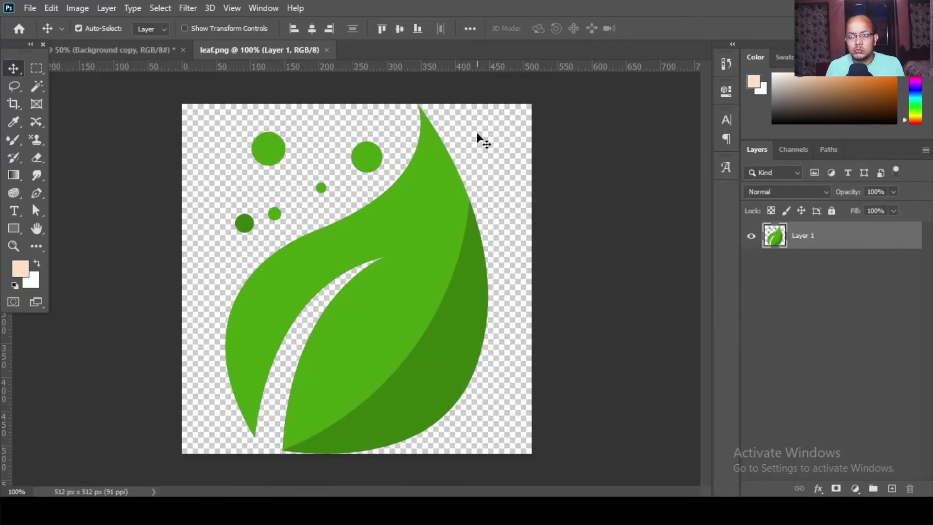
pyautogui.rightClick(806, 241)
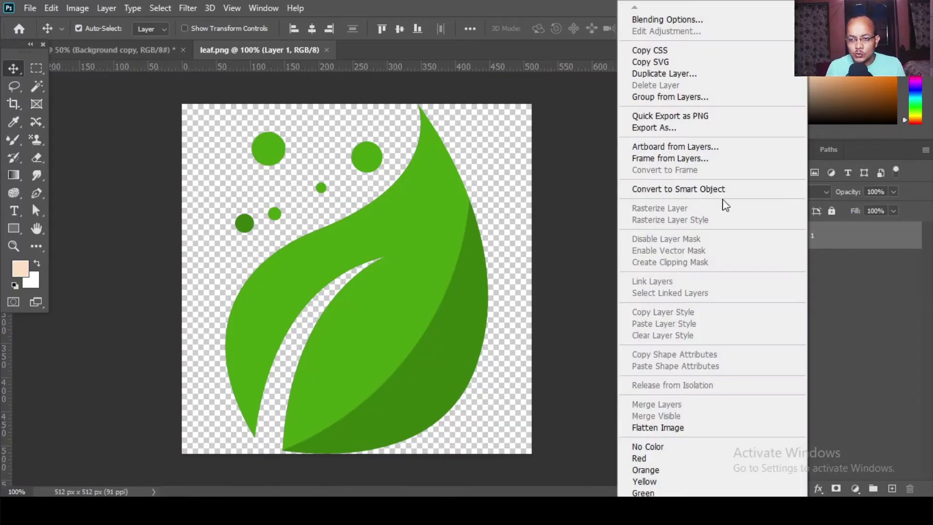
pyautogui.click(651, 74)
pyautogui.click(456, 181)
pyautogui.click(404, 192)
pyautogui.click(576, 130)
pyautogui.click(138, 50)
pyautogui.moveTo(291, 220); pyautogui.dragTo(416, 225)
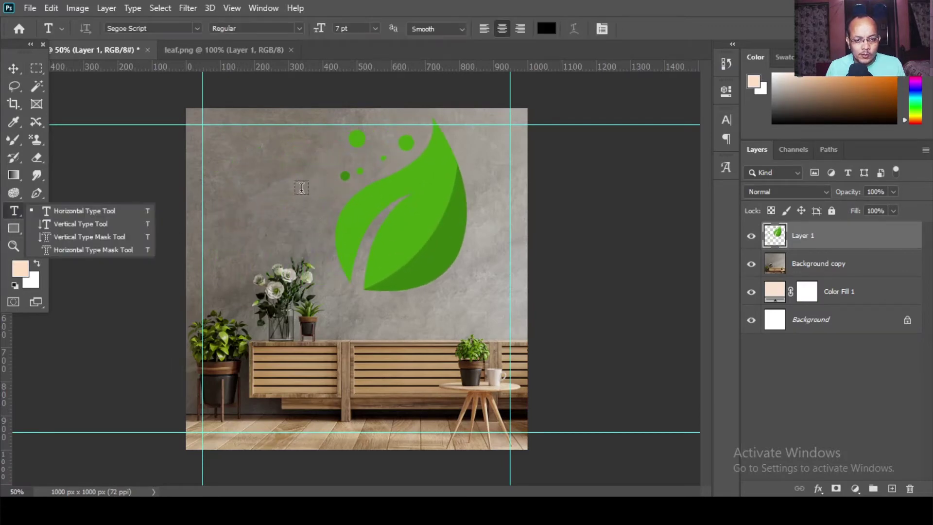
# - Add 40 pt horizontal text 'NATURE LOVER' on the upper-left wall
pyautogui.click(288, 193)
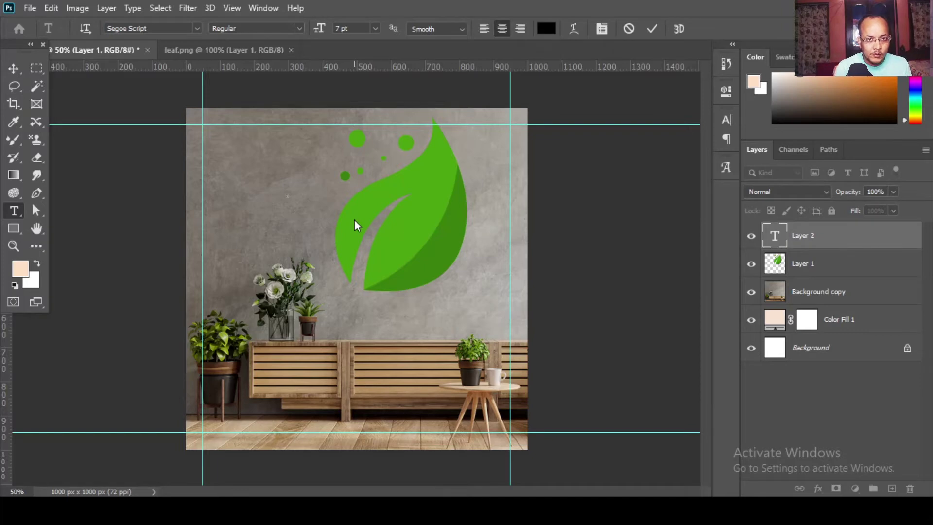
pyautogui.click(320, 30)
pyautogui.write('40')
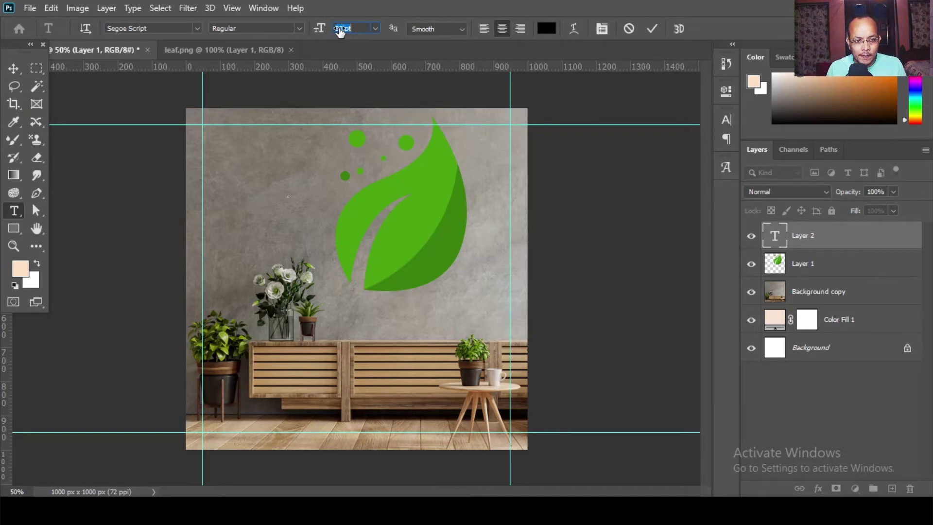
pyautogui.press('Return')
pyautogui.click(289, 192)
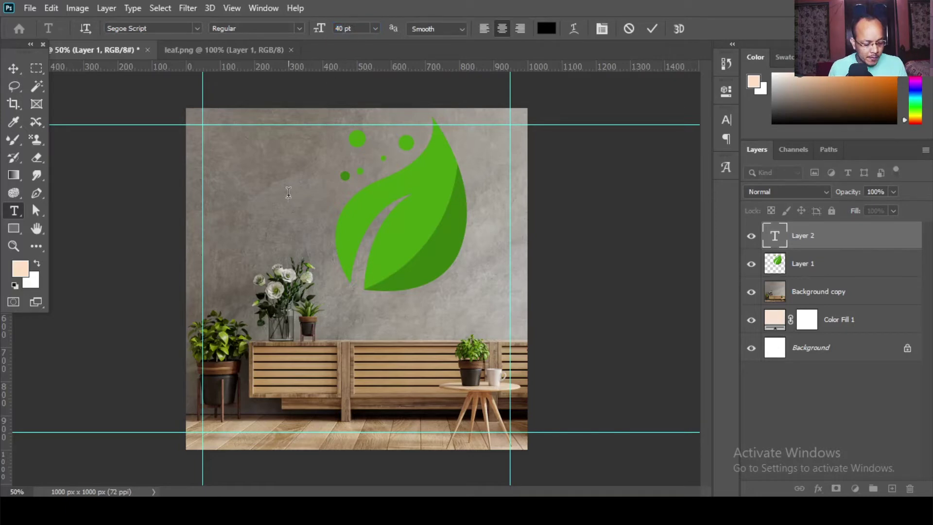
pyautogui.write('NATURE')
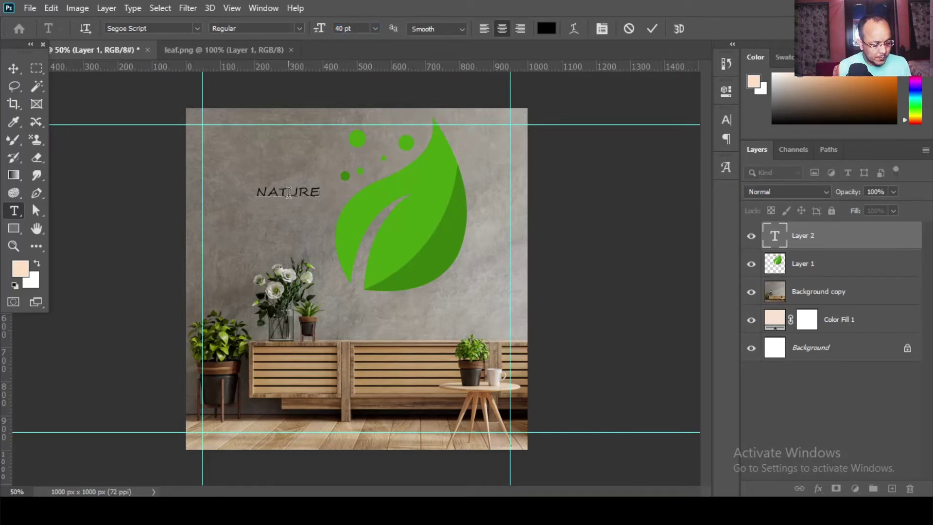
pyautogui.write(' LOVER')
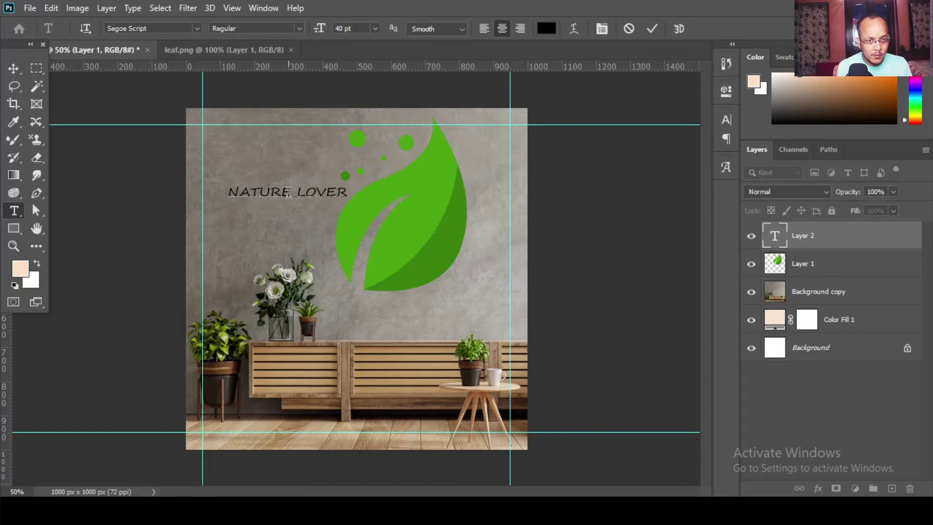
# - Apply the Assassin$ font to the NATURE LOVER text
pyautogui.hotkey('ctrl', 'a')
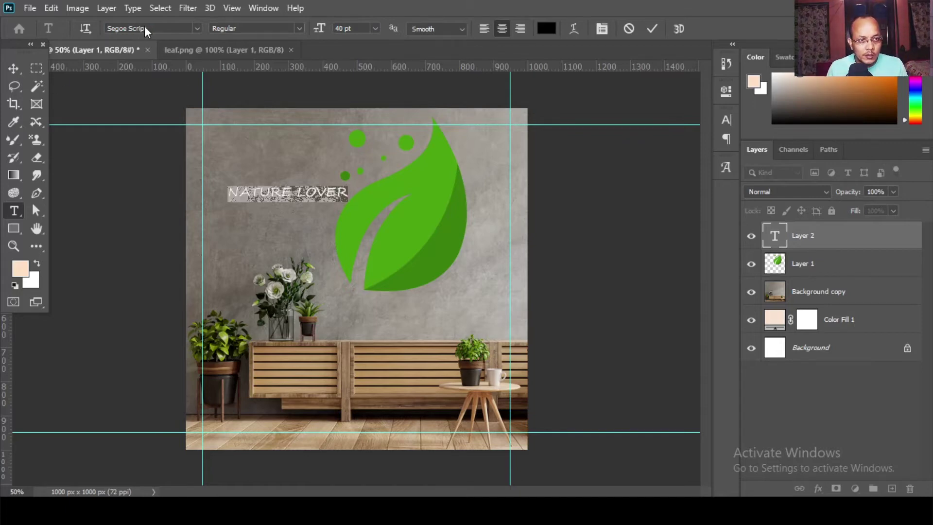
pyautogui.click(197, 28)
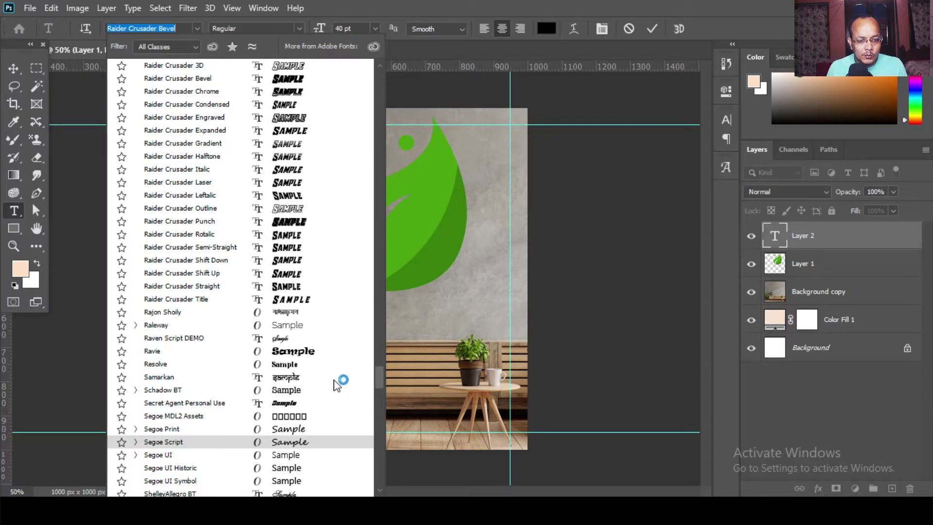
pyautogui.moveTo(381, 380)
pyautogui.mouseDown()
pyautogui.moveTo(386, 187)
pyautogui.moveTo(333, 93)
pyautogui.mouseUp()
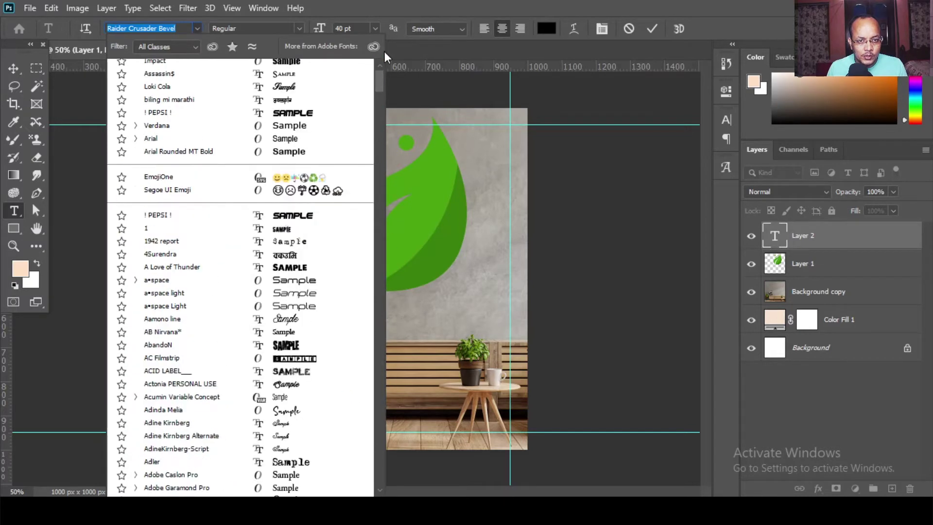
pyautogui.click(170, 111)
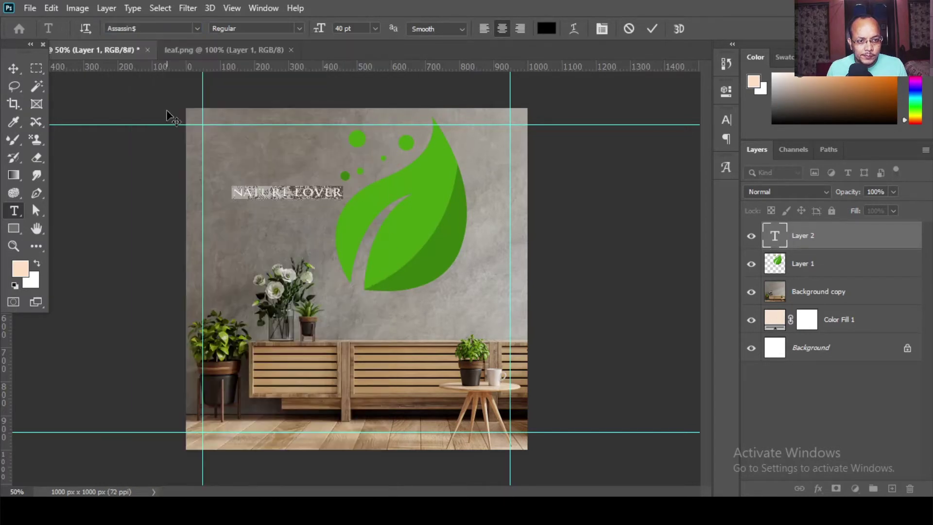
pyautogui.click(330, 189)
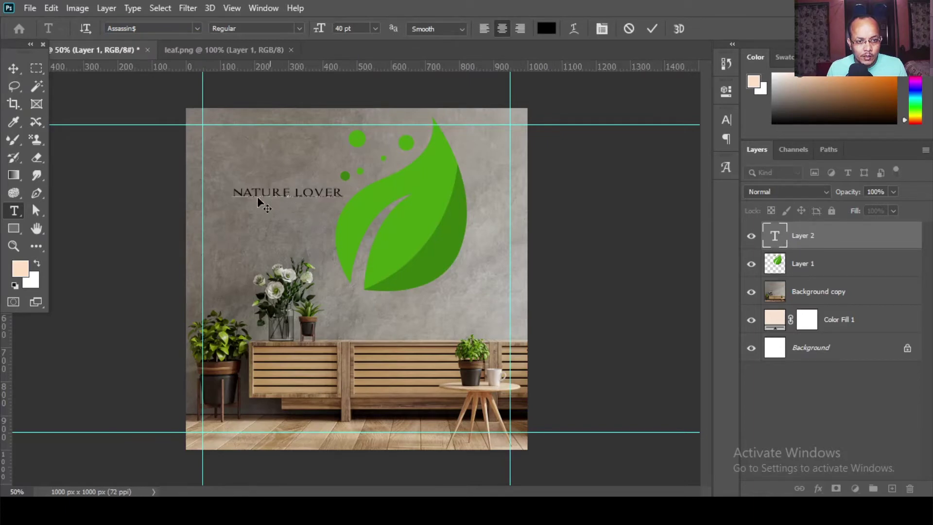
pyautogui.hotkey('ctrl', 'a')
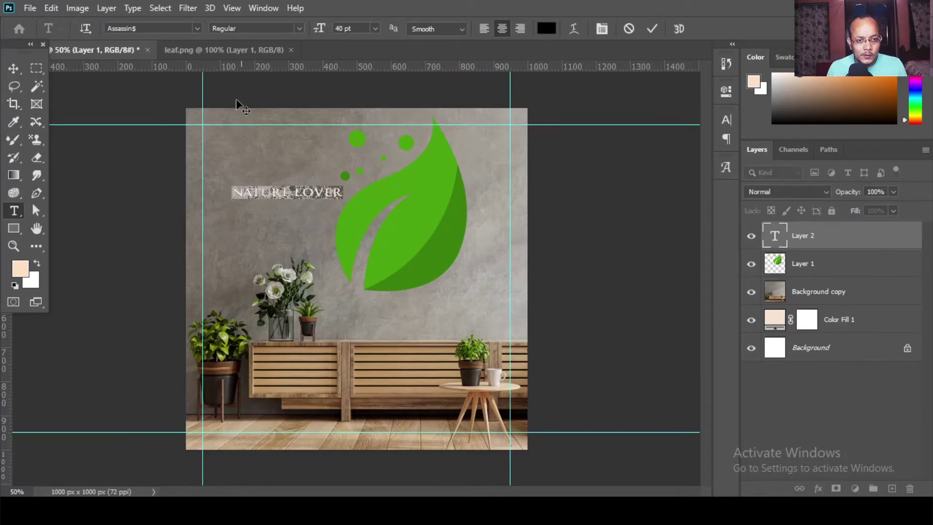
pyautogui.click(299, 28)
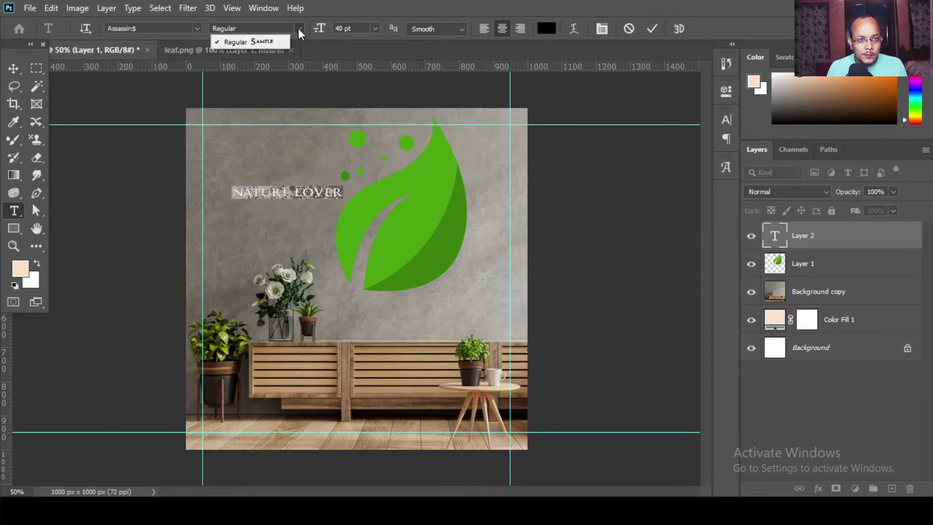
# - Move NATURE LOVER to the top-left and break it onto two lines
pyautogui.click(13, 68)
pyautogui.moveTo(311, 190); pyautogui.dragTo(286, 138)
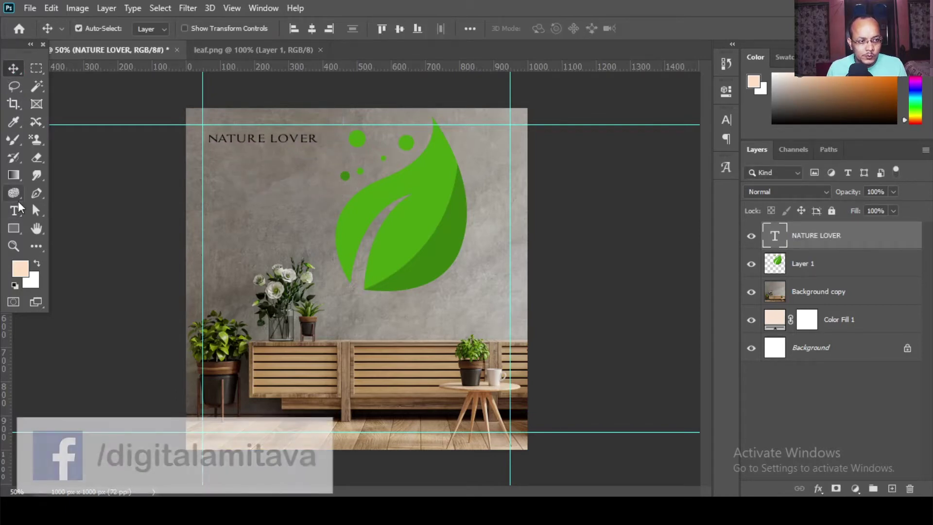
pyautogui.press('t')
pyautogui.click(270, 138)
pyautogui.press('Return')
pyautogui.hotkey('ctrl', 'a')
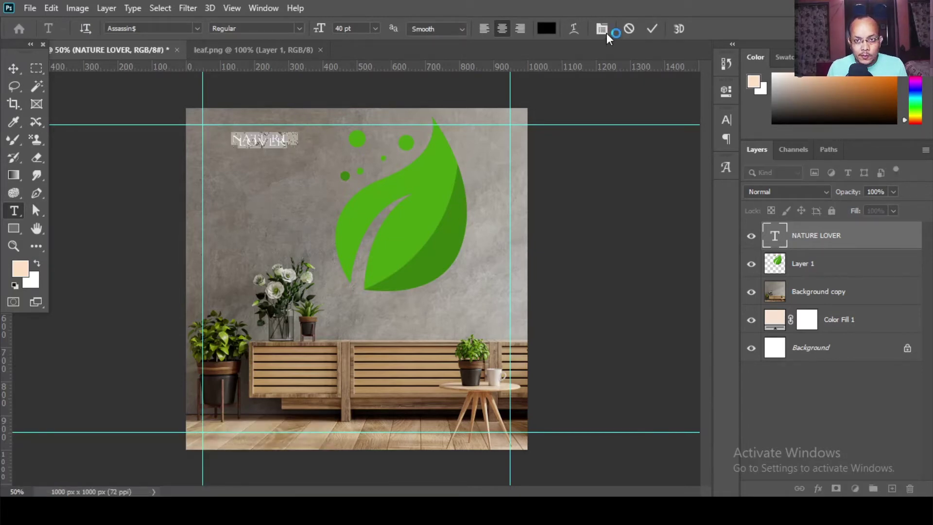
# - Enlarge NATURE LOVER to 53 pt and widen LOVER's letter spacing up to 200
pyautogui.click(605, 31)
pyautogui.moveTo(650, 155); pyautogui.dragTo(669, 154)
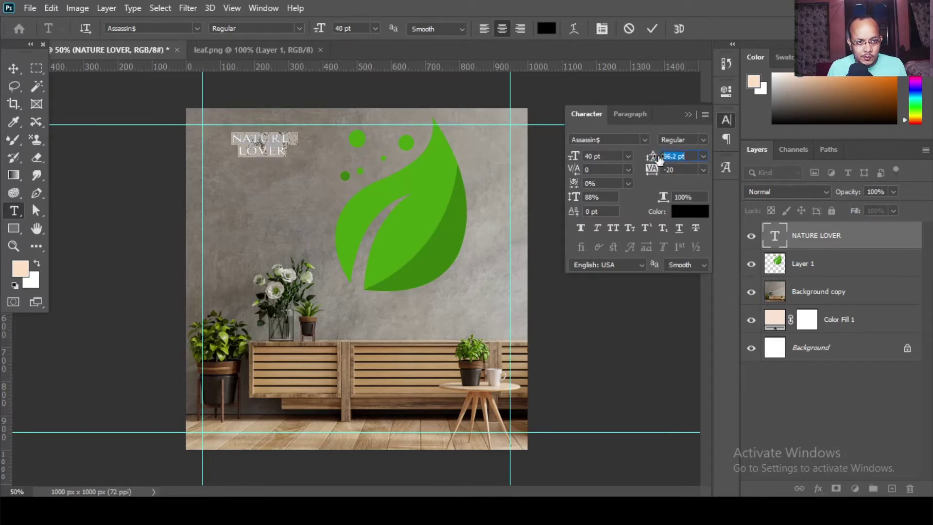
pyautogui.moveTo(572, 156); pyautogui.dragTo(578, 160)
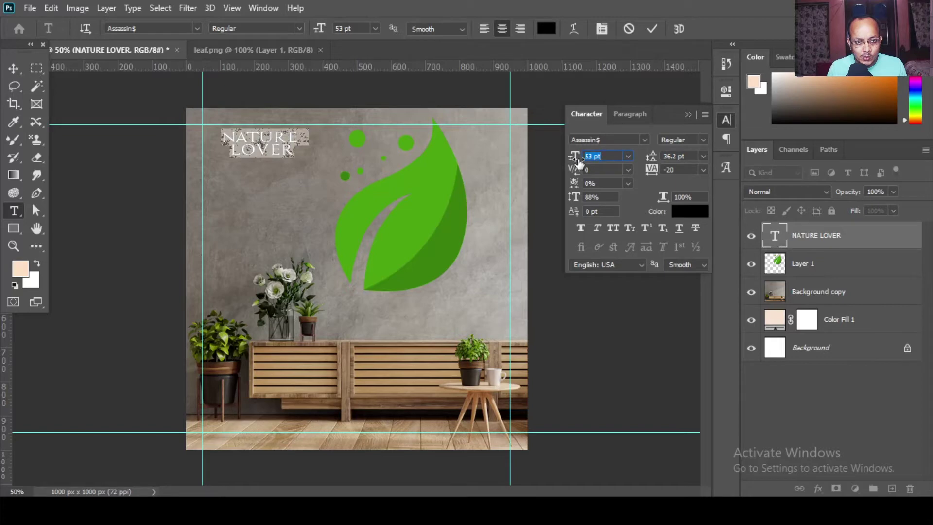
pyautogui.click(250, 148)
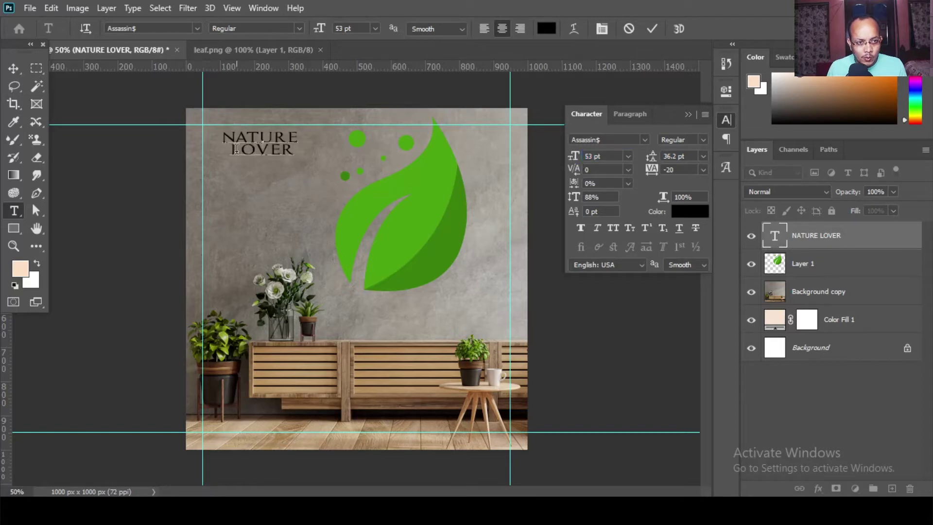
pyautogui.moveTo(233, 151); pyautogui.dragTo(292, 150)
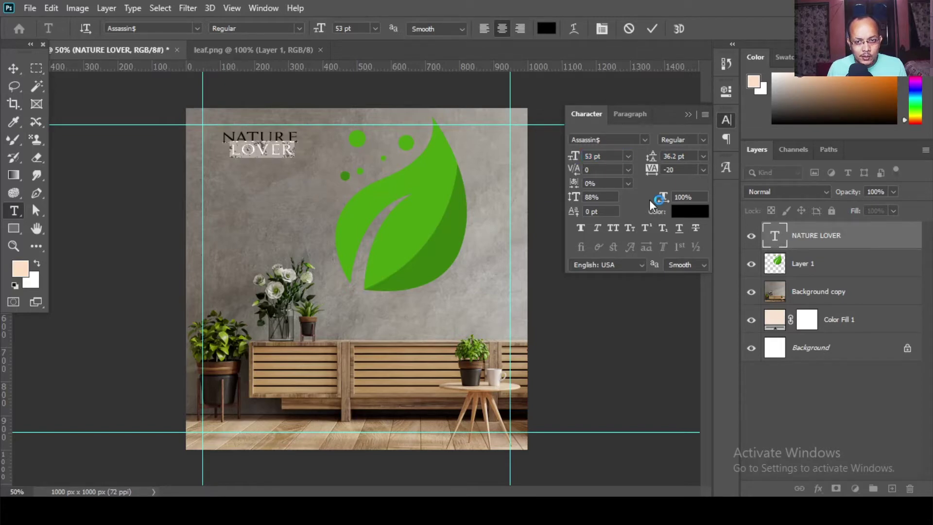
pyautogui.moveTo(652, 170); pyautogui.dragTo(657, 170)
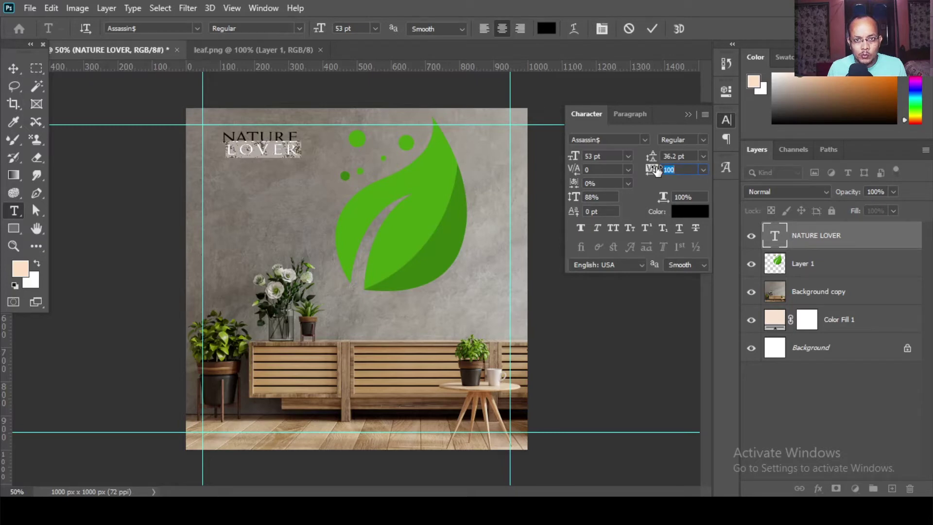
pyautogui.moveTo(651, 170); pyautogui.dragTo(654, 171)
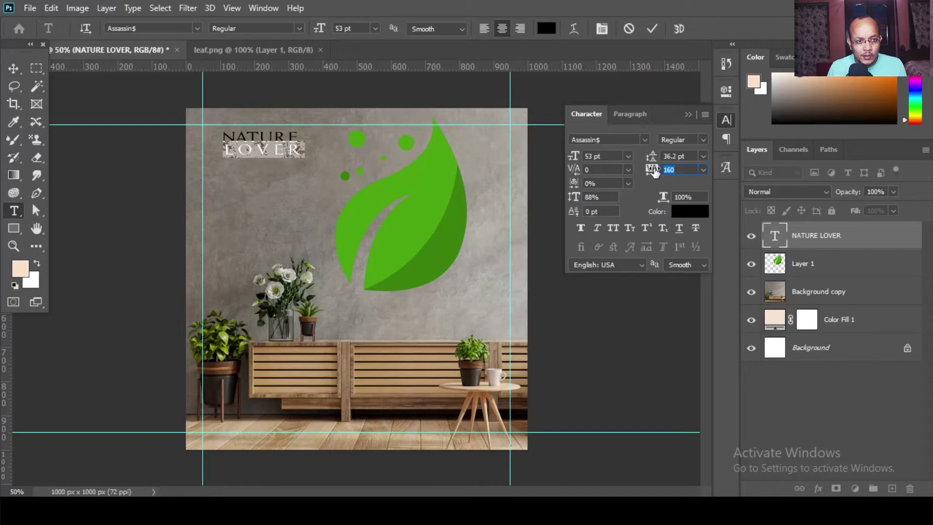
pyautogui.moveTo(654, 171); pyautogui.dragTo(655, 171)
# - Re-split the text so LOVER sits on a second line, with 160 tracking
pyautogui.click(227, 148)
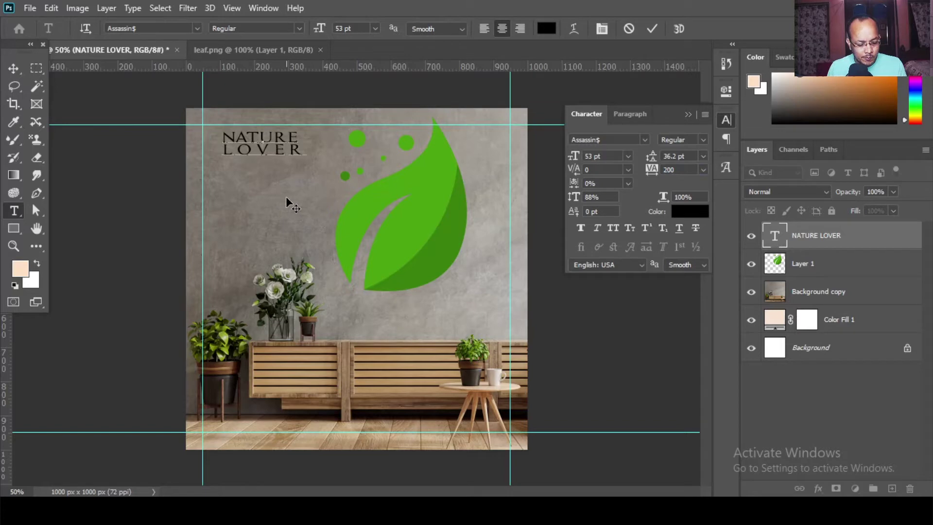
pyautogui.press('BackSpace')
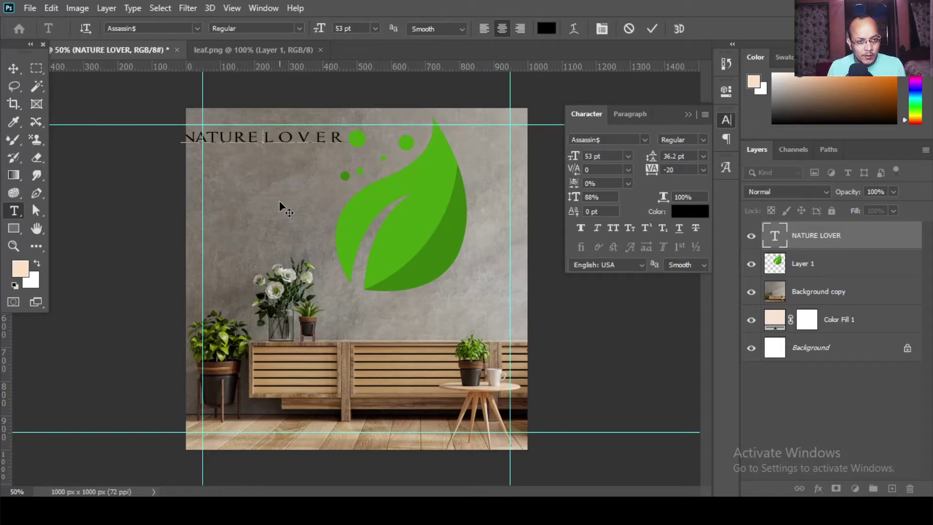
pyautogui.press('BackSpace')
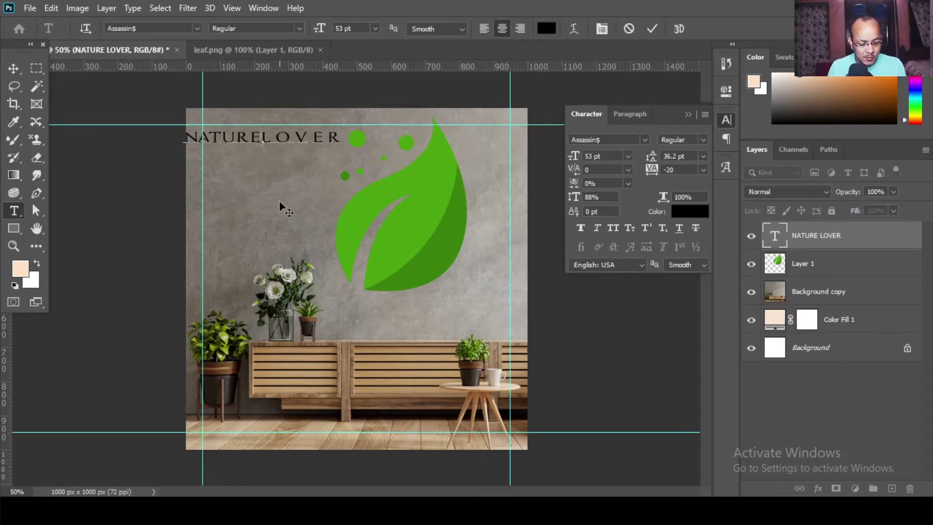
pyautogui.press('Return')
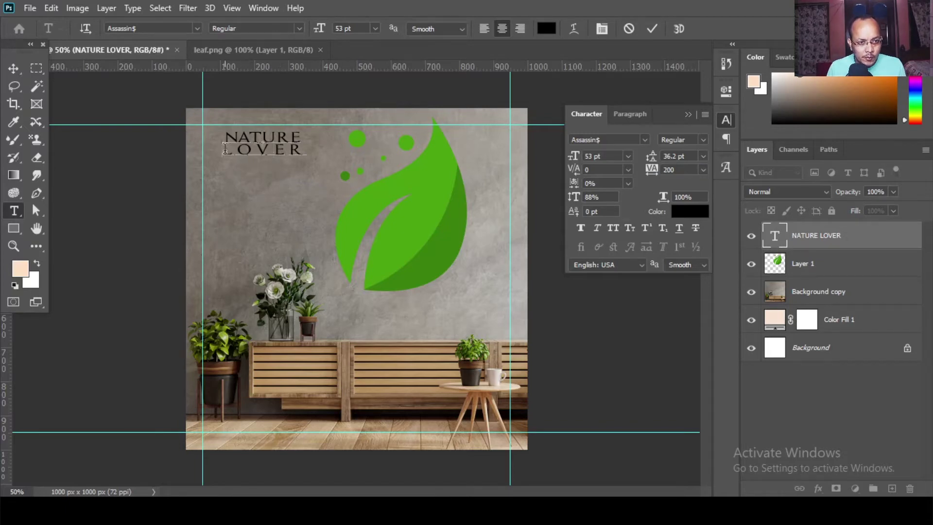
pyautogui.moveTo(224, 149); pyautogui.dragTo(307, 139)
pyautogui.press('Return')
pyautogui.write('180')
pyautogui.press('Return')
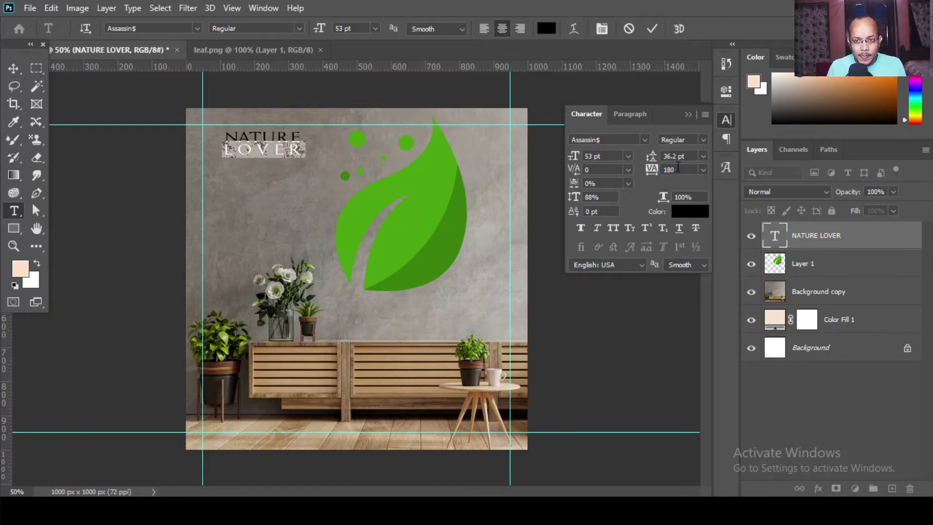
pyautogui.write('160')
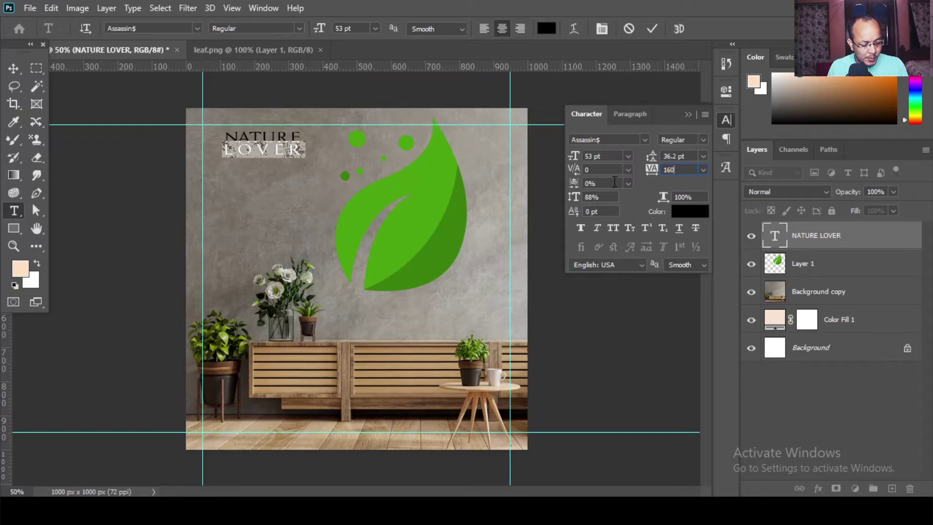
pyautogui.press('Return')
# - Set the line spacing of all NATURE LOVER text to 45 pt and commit it
pyautogui.click(264, 150)
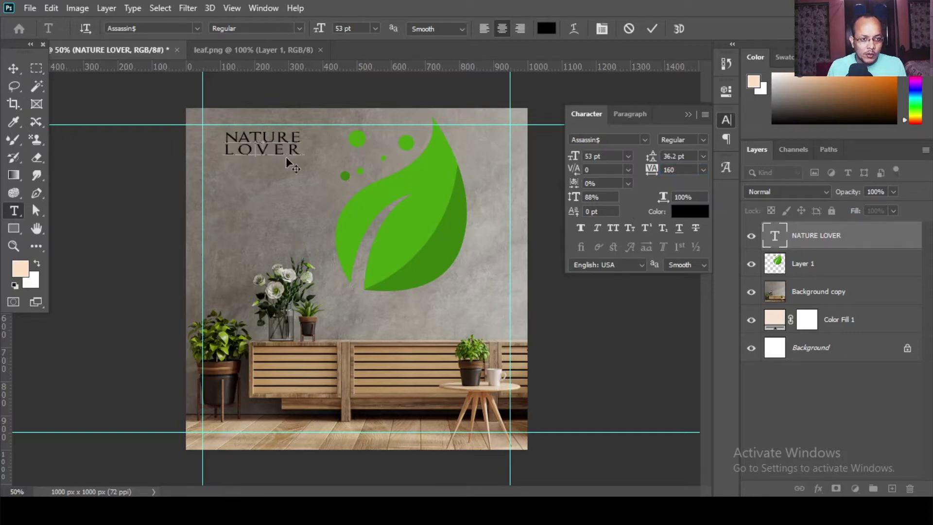
pyautogui.hotkey('ctrl', 'a')
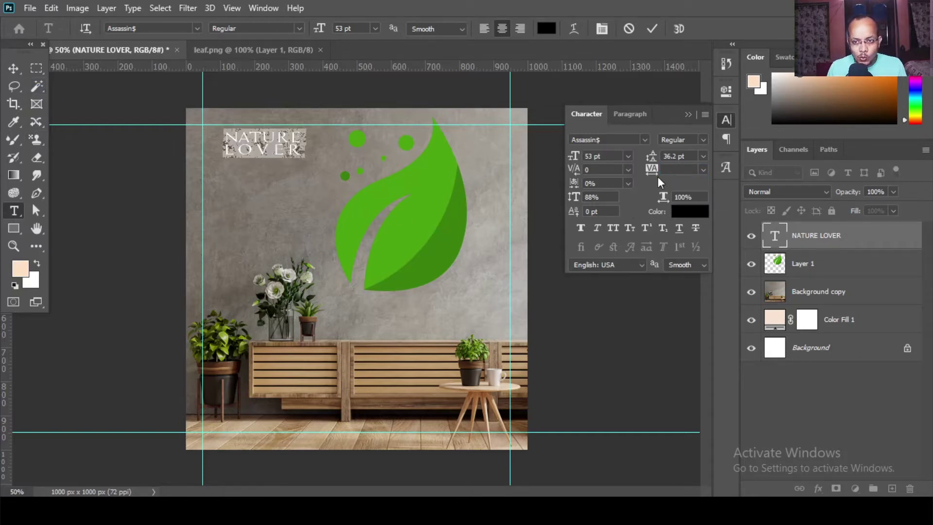
pyautogui.click(685, 156)
pyautogui.write('40')
pyautogui.press('Return')
pyautogui.press('Return')
pyautogui.press('Return')
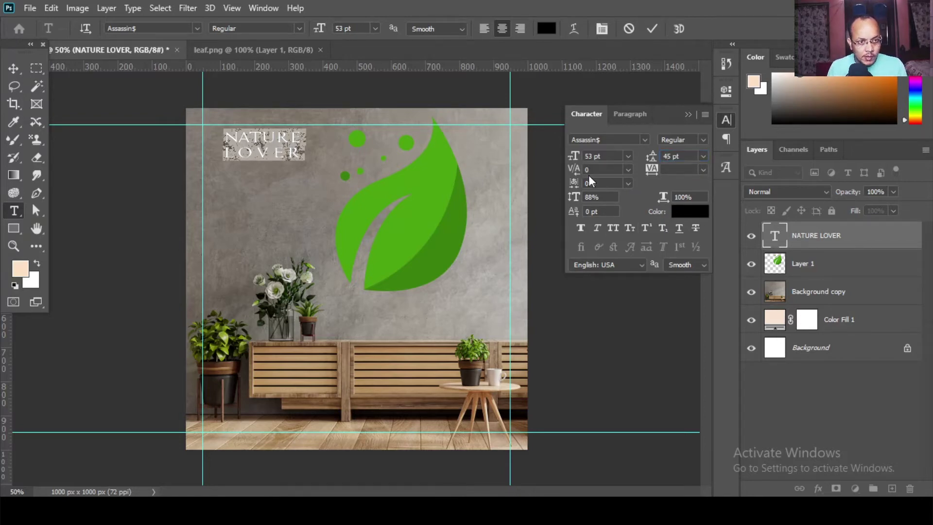
pyautogui.click(14, 68)
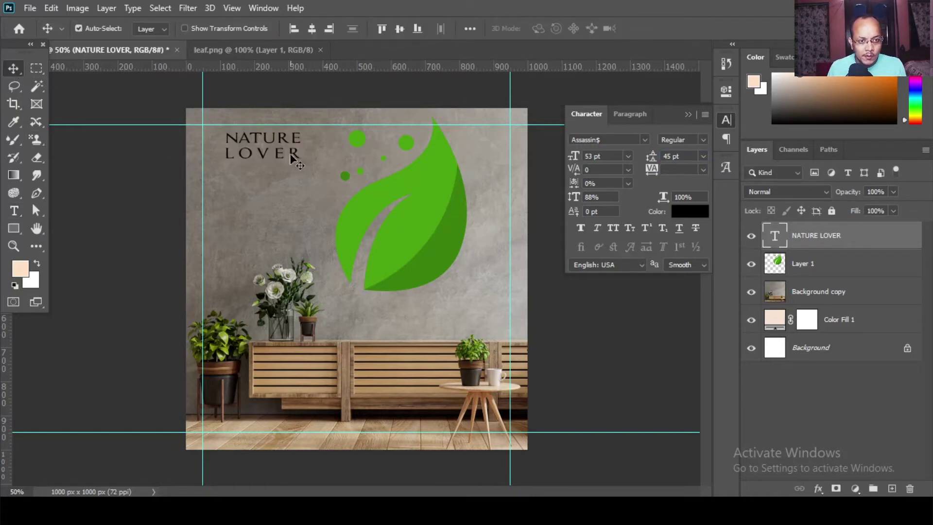
# - Shift NATURE LOVER slightly left and move the leaf to the top, shrinking it to 27%
pyautogui.moveTo(293, 155); pyautogui.dragTo(277, 154)
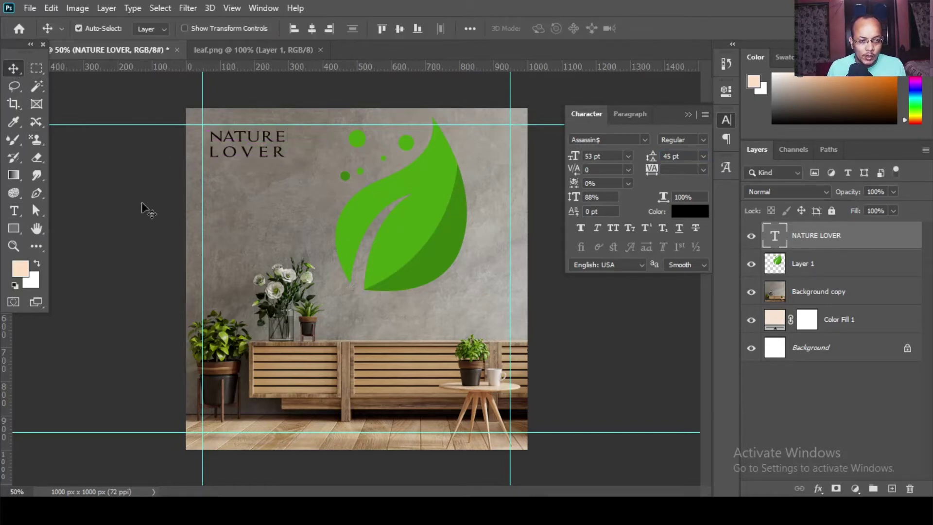
pyautogui.moveTo(404, 232); pyautogui.dragTo(340, 142)
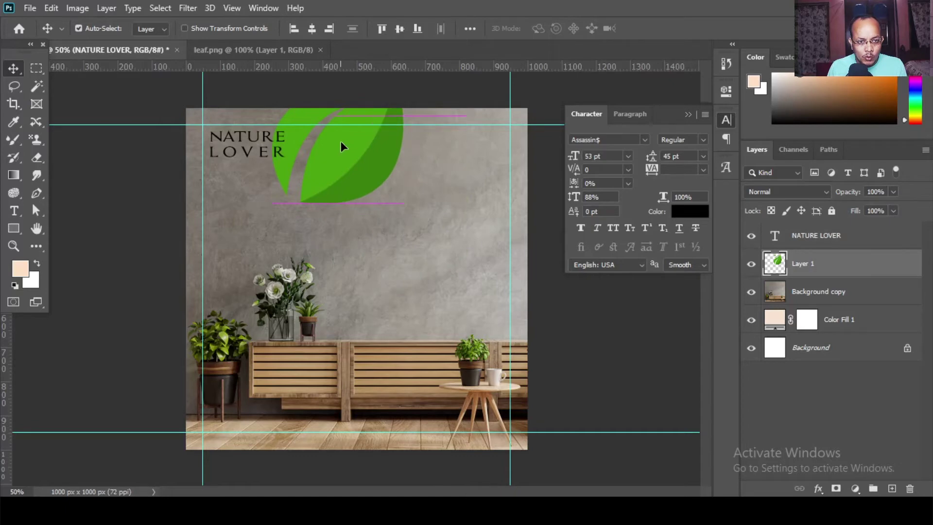
pyautogui.hotkey('ctrl', 't')
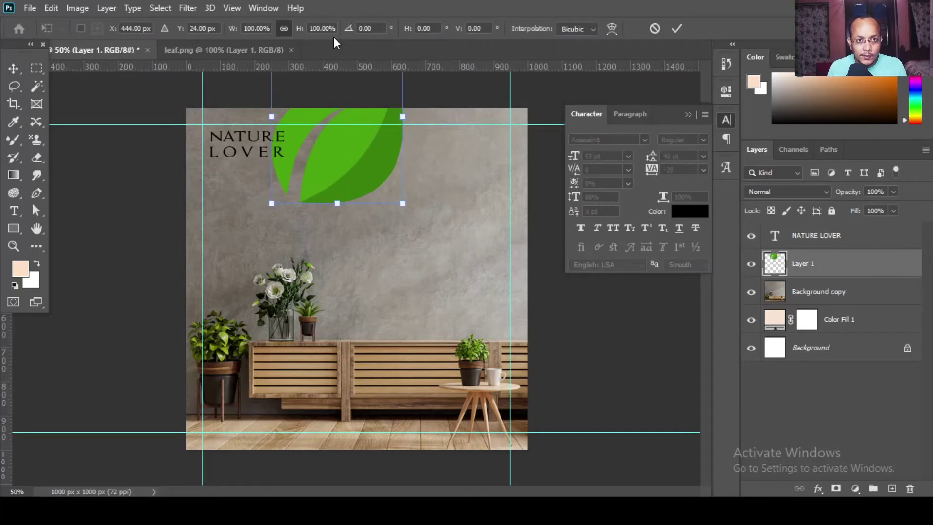
pyautogui.moveTo(237, 34); pyautogui.dragTo(205, 58)
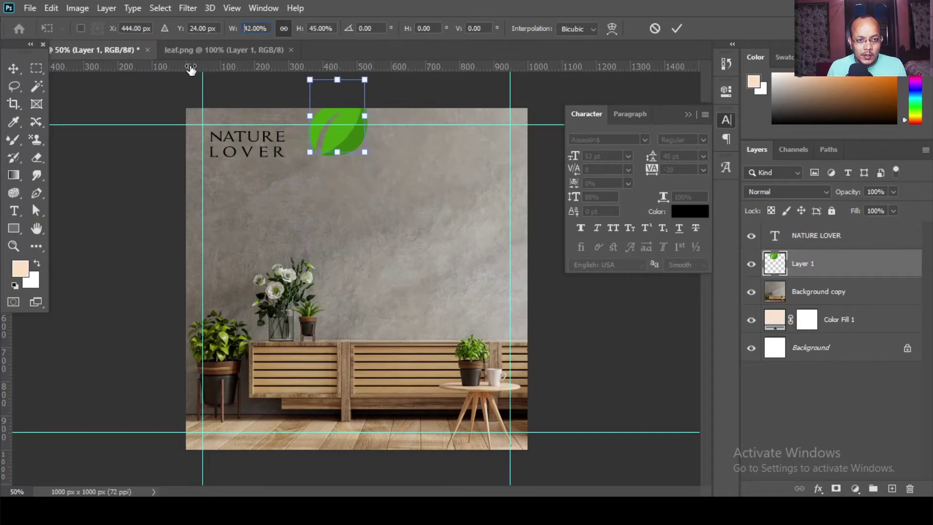
pyautogui.moveTo(205, 59); pyautogui.dragTo(233, 101)
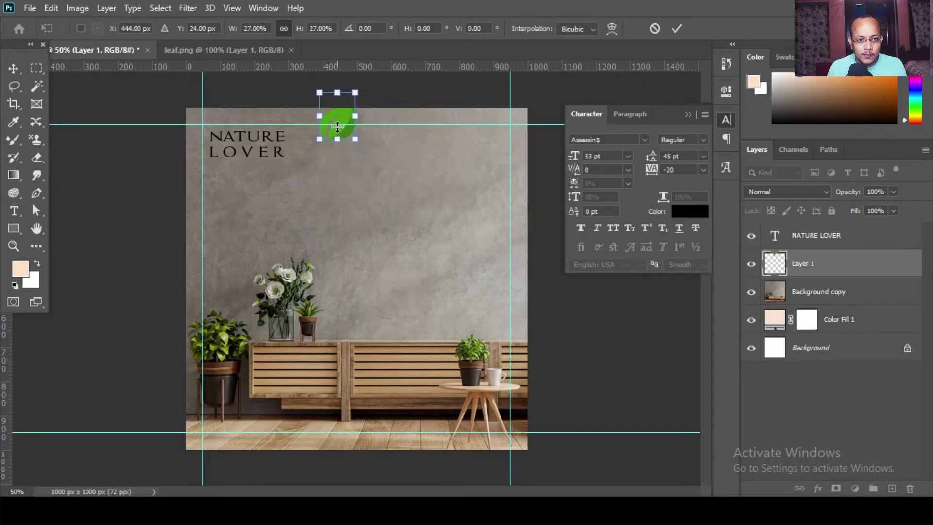
# - Shrink the leaf to 15% beside LOVER and zoom to 100% to inspect the logo
pyautogui.moveTo(314, 131); pyautogui.dragTo(304, 137)
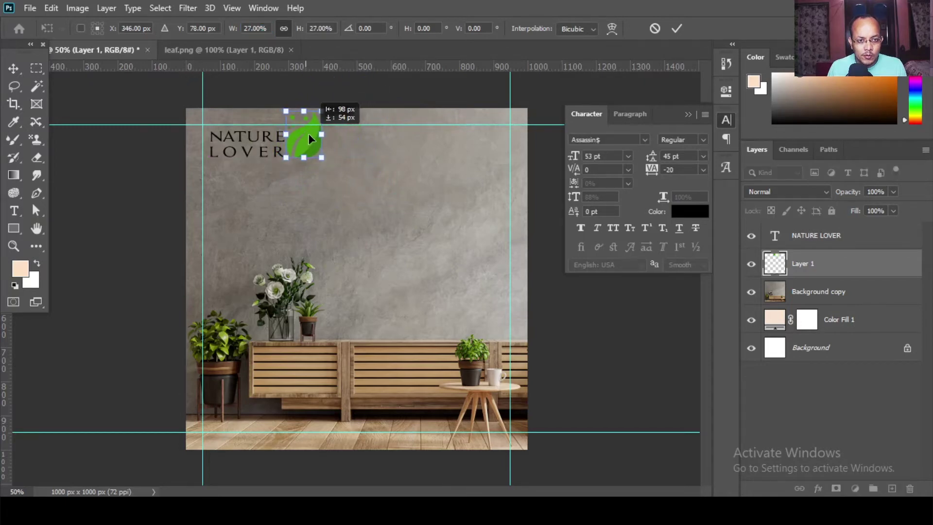
pyautogui.moveTo(233, 32); pyautogui.dragTo(221, 34)
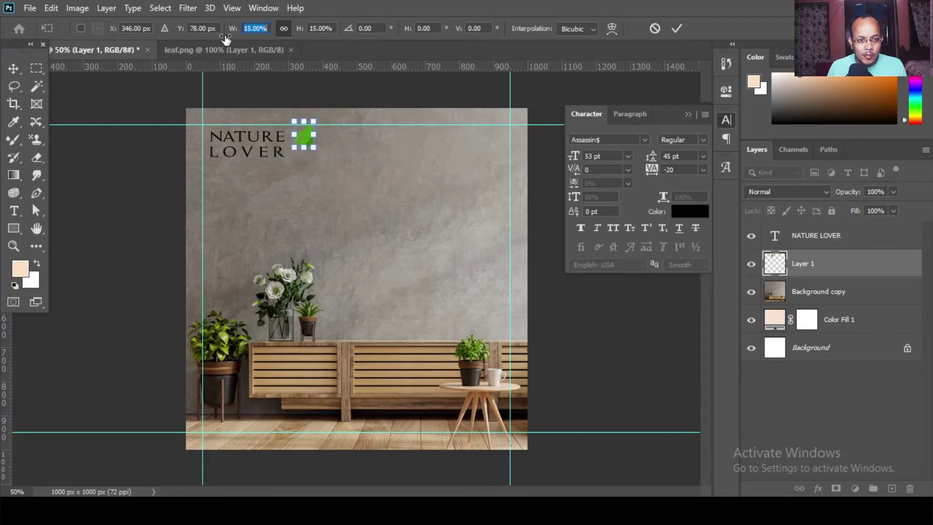
pyautogui.moveTo(301, 135); pyautogui.dragTo(290, 142)
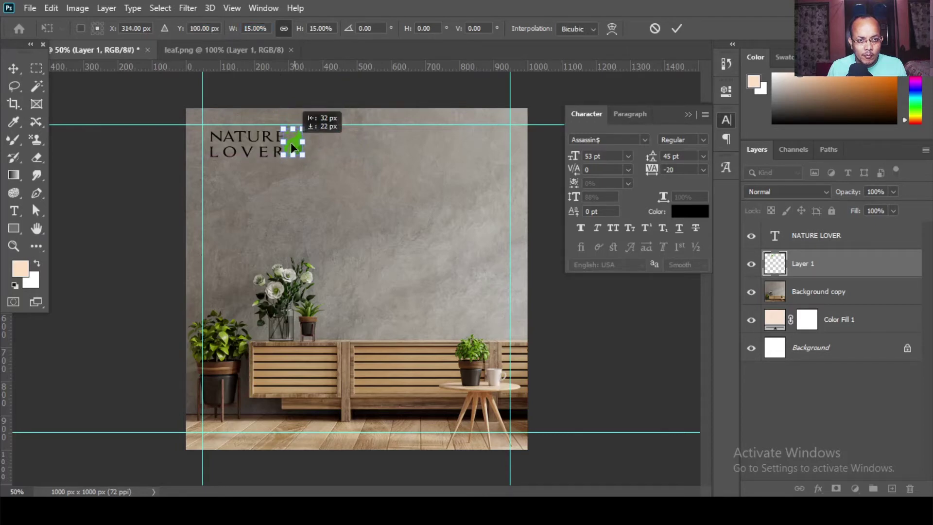
pyautogui.press('Return')
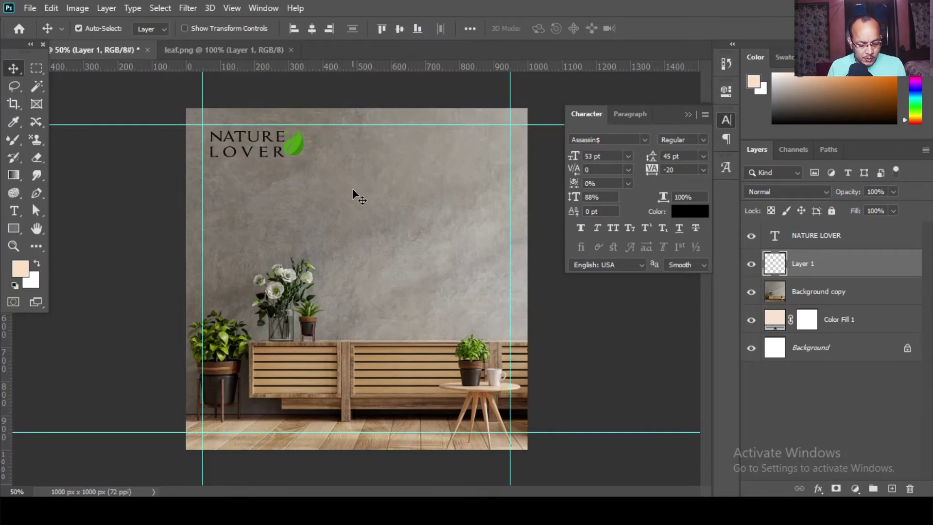
pyautogui.hotkey('ctrl', '+')
pyautogui.hotkey('ctrl', '+')
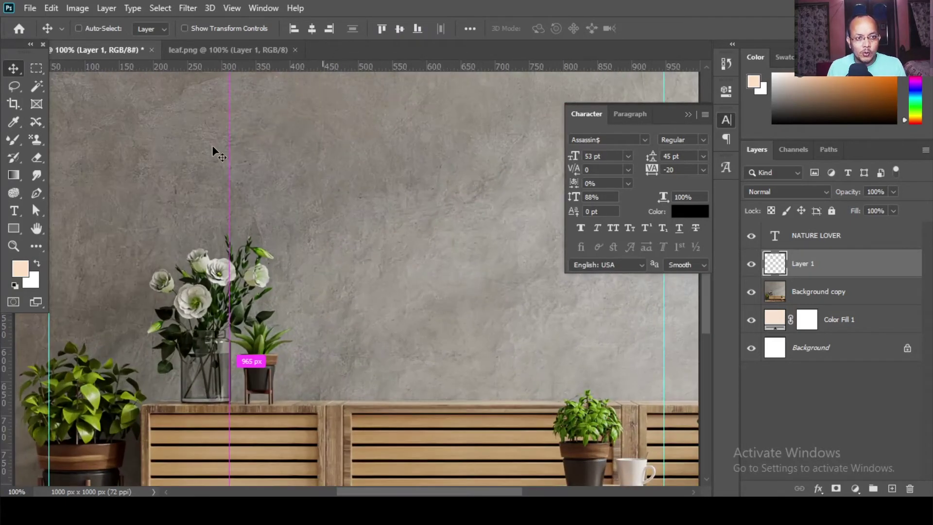
pyautogui.scroll(4, 207, 150)
pyautogui.hscroll(-2, 338, 272)
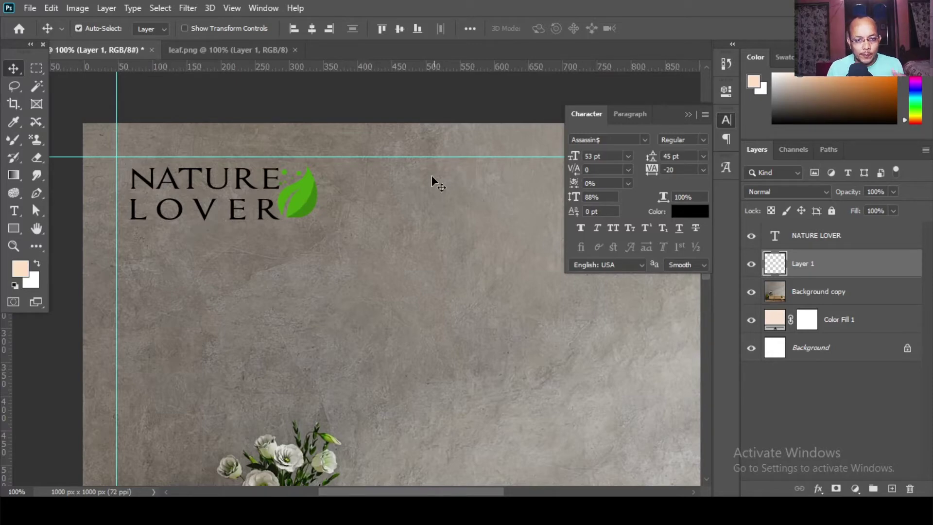
# - Move the Color Fill 1 layer above the room photo in the Layers panel
pyautogui.click(847, 327)
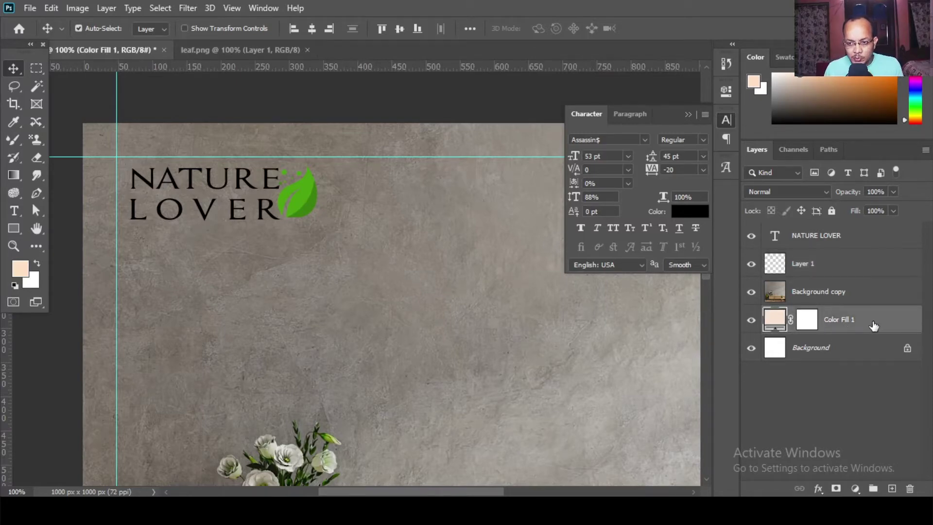
pyautogui.moveTo(875, 323); pyautogui.dragTo(873, 294)
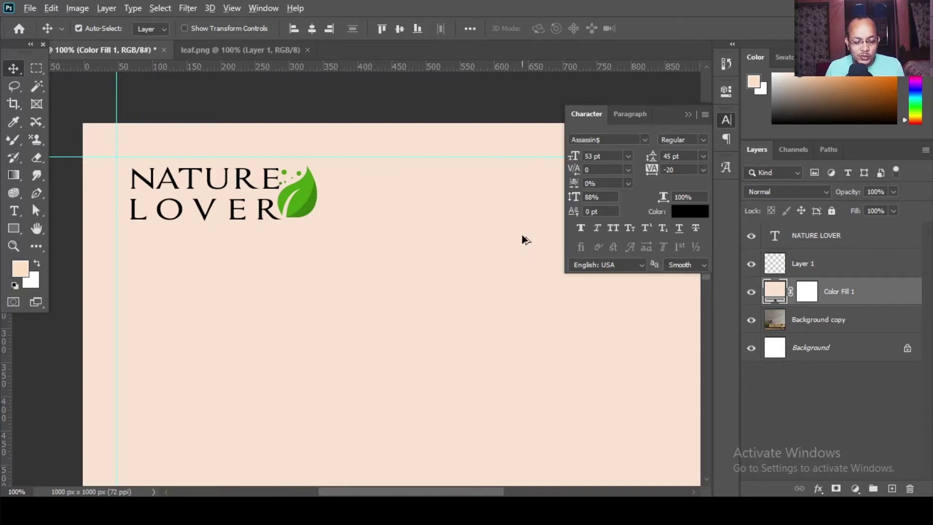
pyautogui.scroll(-2, 378, 251)
pyautogui.scroll(-1, 378, 250)
pyautogui.scroll(-1, 378, 251)
pyautogui.scroll(-1, 378, 251)
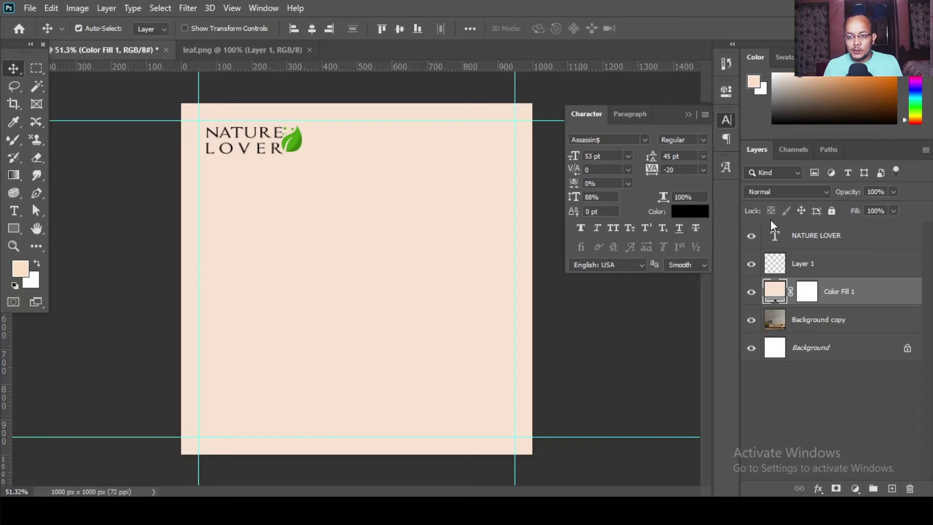
# - Preview the peach fill's blend modes, from Dissolve through Soft Light and beyond
pyautogui.click(774, 191)
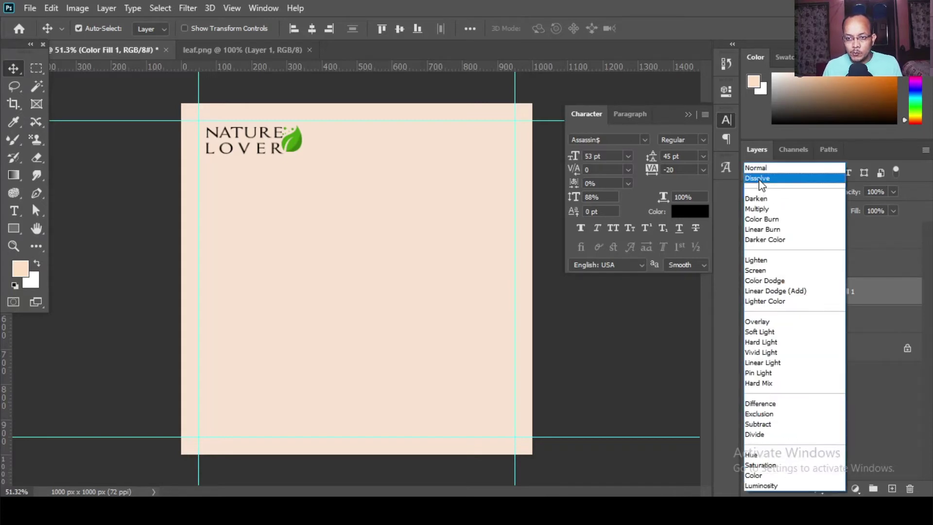
pyautogui.click(759, 179)
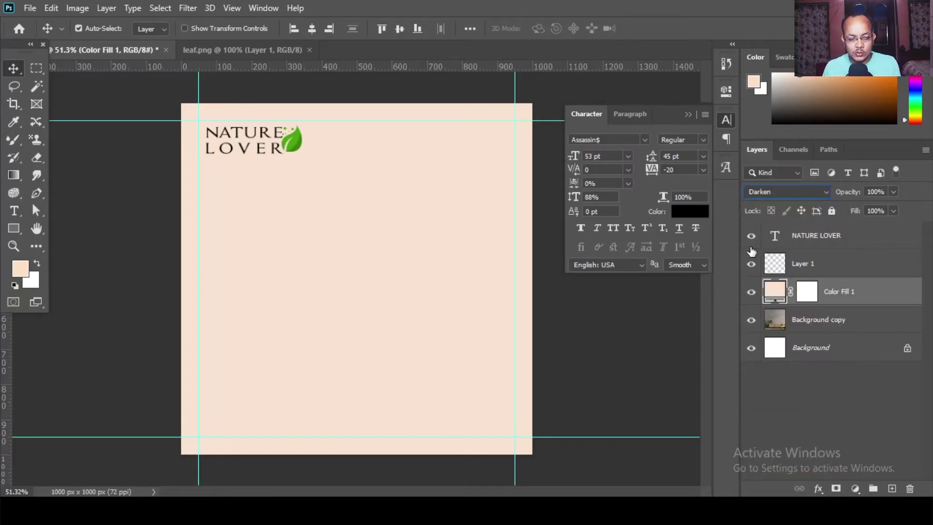
pyautogui.press('Down')
pyautogui.press('Down')
pyautogui.press('Down')
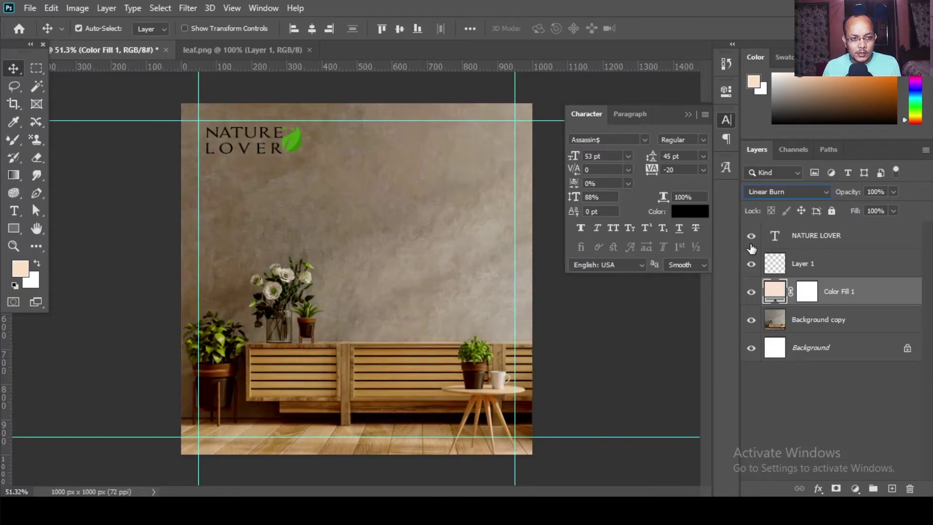
pyautogui.press('Down')
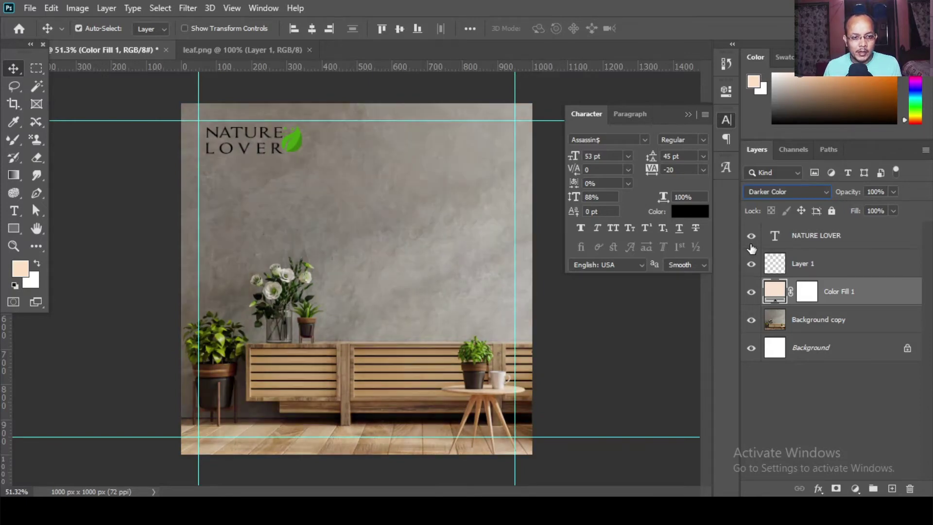
pyautogui.press('Down')
pyautogui.press('Down')
pyautogui.press('Down')
pyautogui.press('Down')
pyautogui.press('Down')
pyautogui.press('Down')
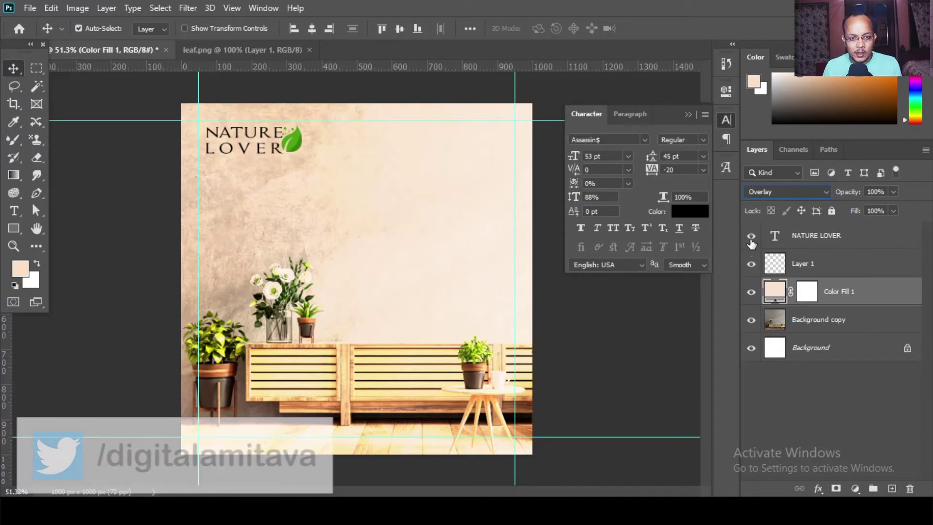
pyautogui.press('Down')
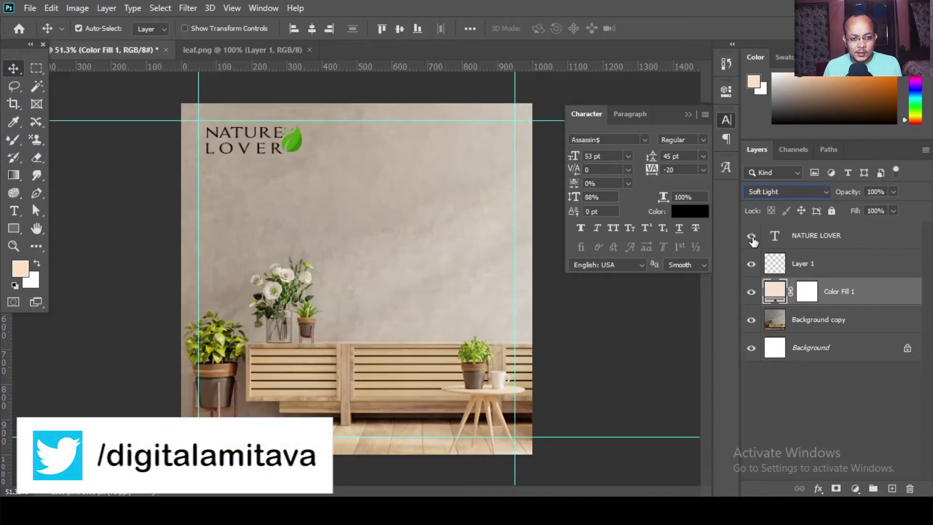
pyautogui.press('Down')
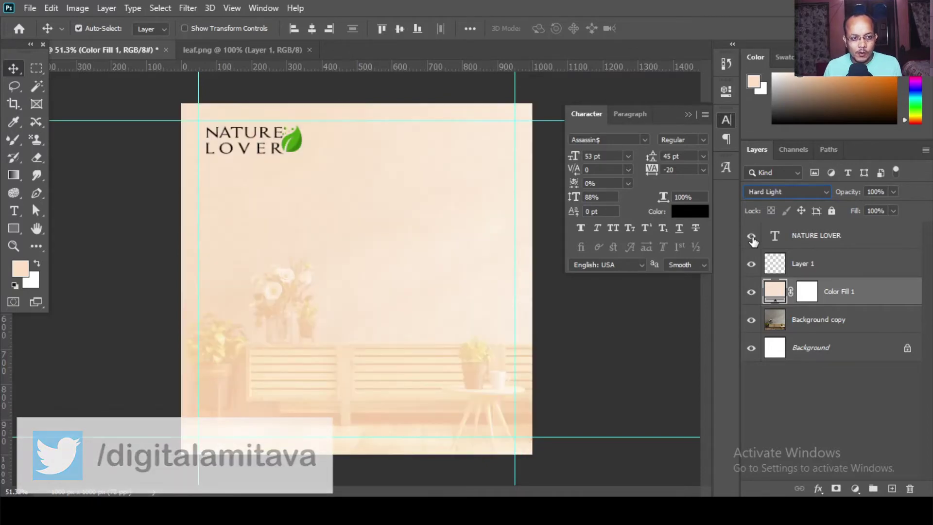
pyautogui.press('Down')
pyautogui.press('Down')
pyautogui.press('Down')
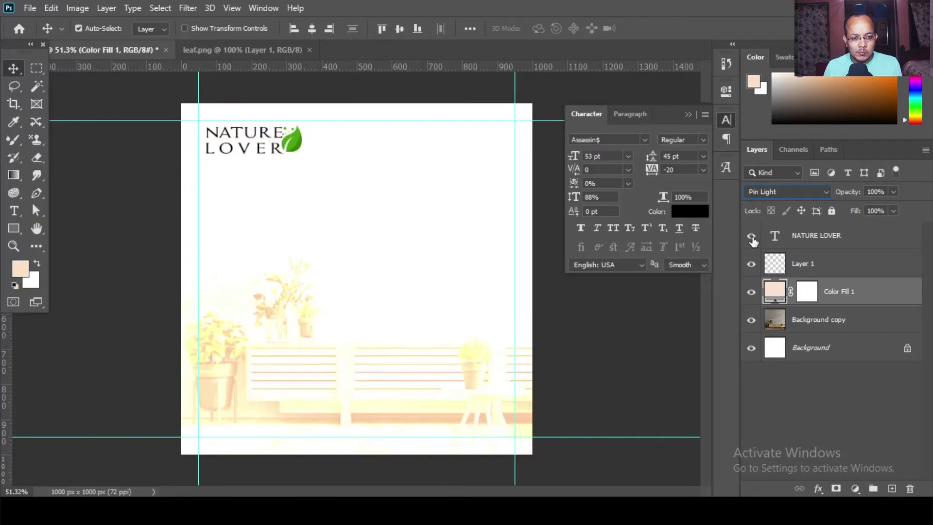
pyautogui.press('Down')
pyautogui.press('Down')
pyautogui.press('Down')
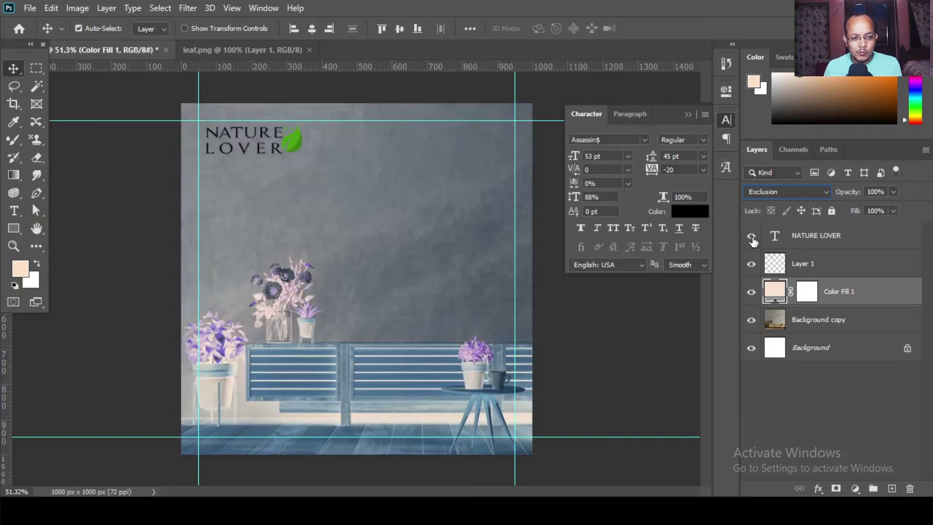
pyautogui.press('Down')
# - Set Color Fill 1 to Overlay and target its layer mask
pyautogui.click(787, 194)
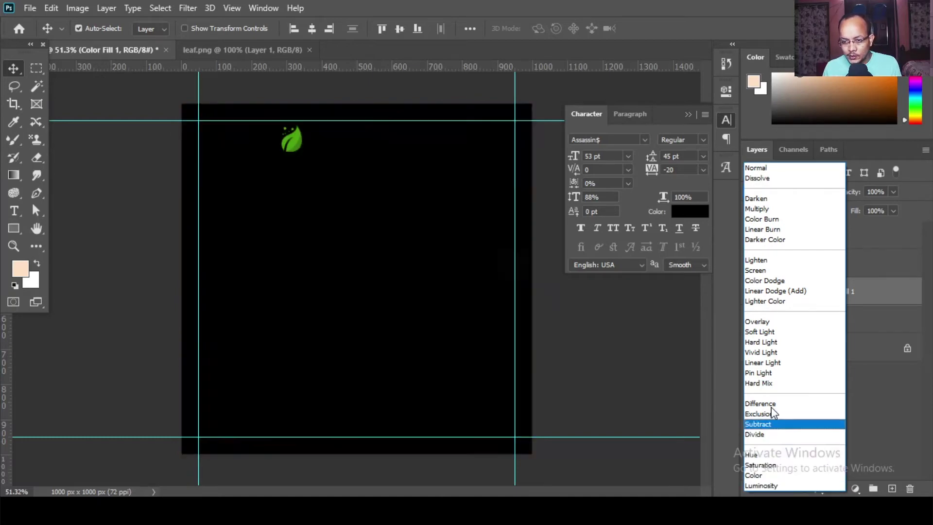
pyautogui.click(762, 321)
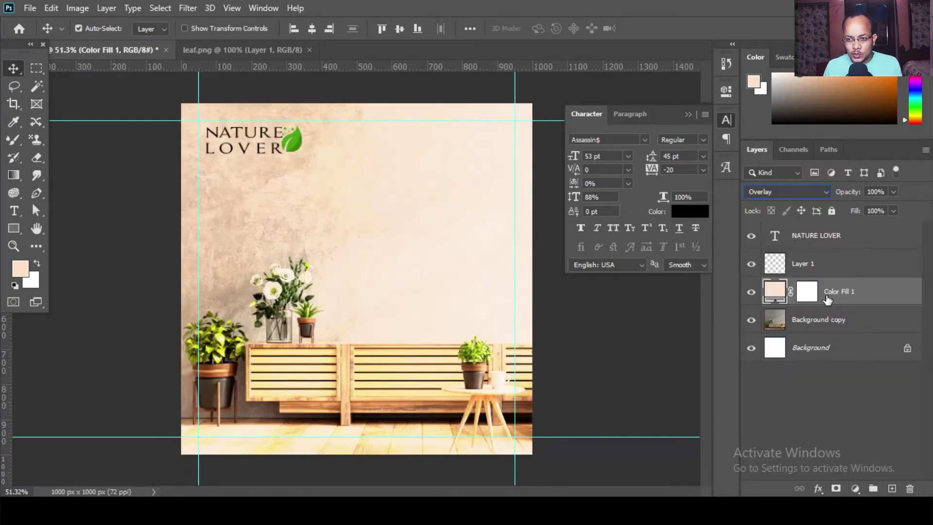
pyautogui.click(808, 293)
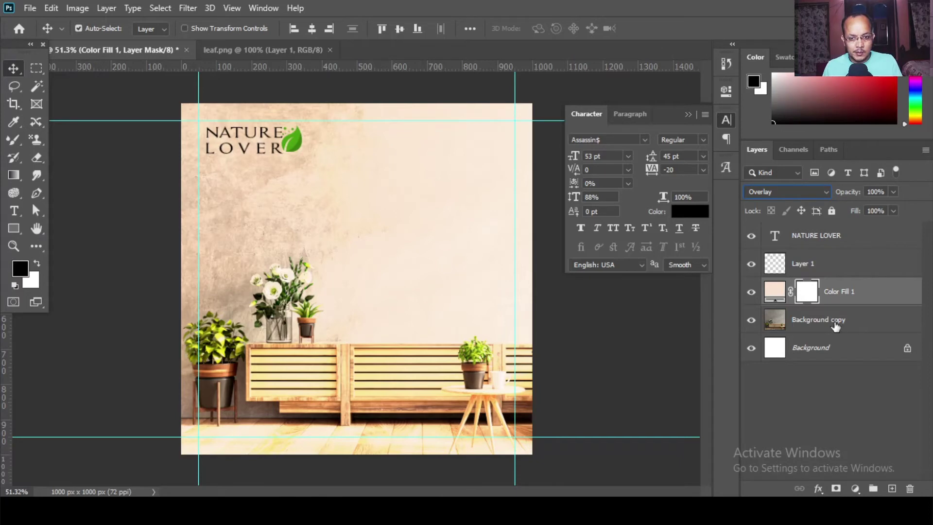
# - Drag a vertical gradient on the fill's mask so the peach tint fades toward the bottom
pyautogui.click(13, 176)
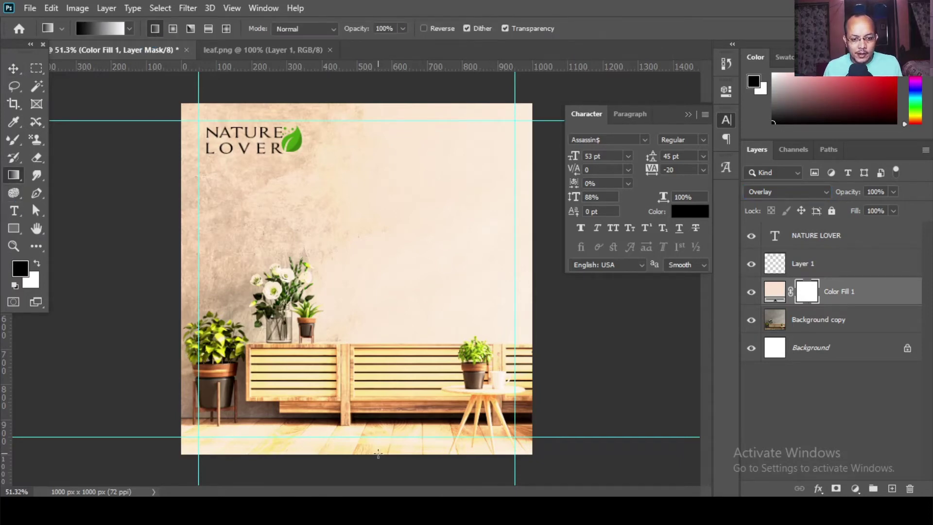
pyautogui.moveTo(378, 454); pyautogui.dragTo(377, 254)
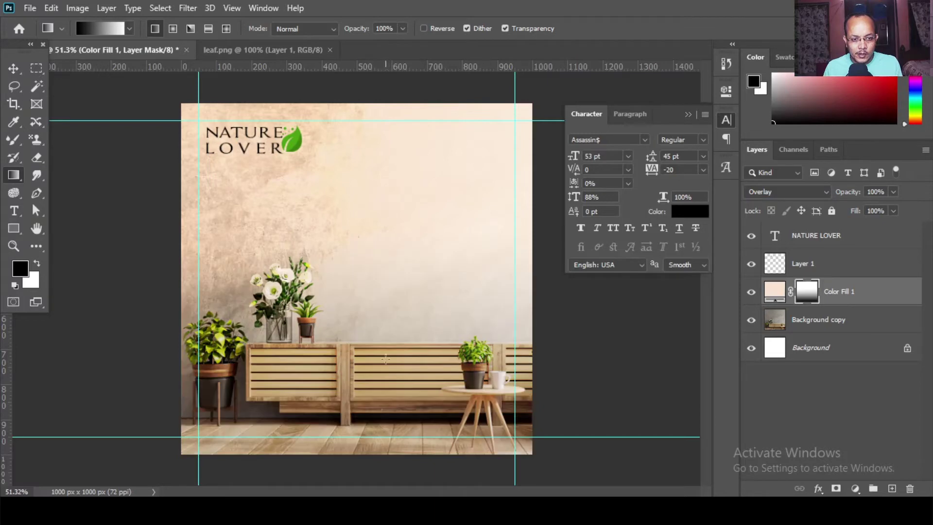
pyautogui.moveTo(382, 358); pyautogui.dragTo(382, 206)
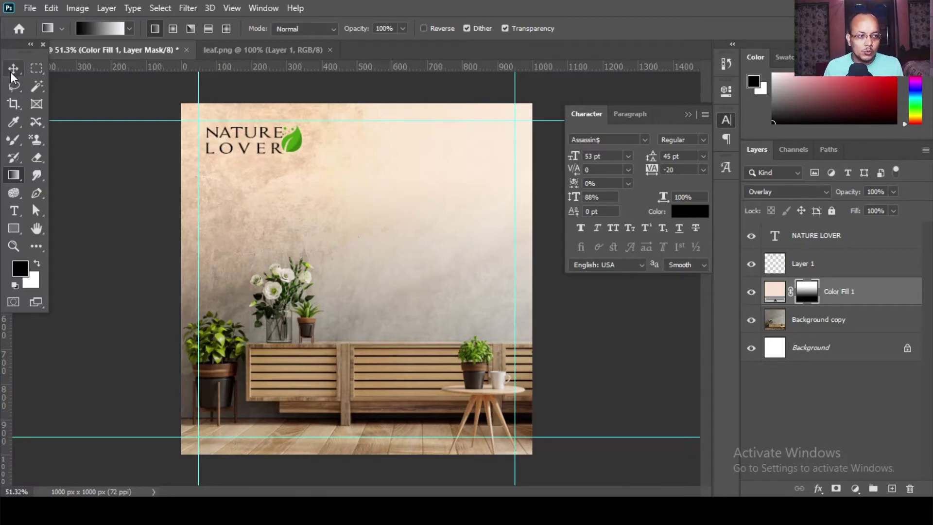
pyautogui.press('v')
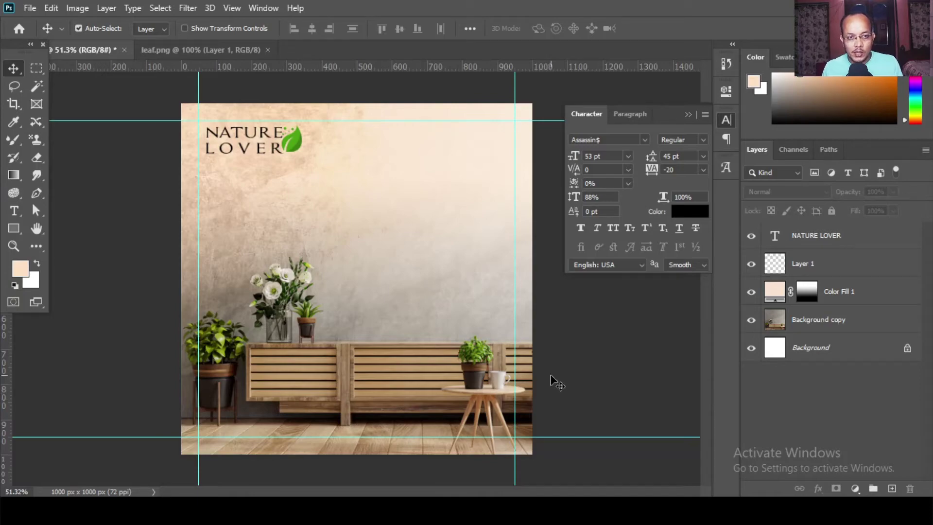
# - Clear the file selection in the Content folder and return to the Nature Lover design
pyautogui.hotkey('alt', 'Tab')
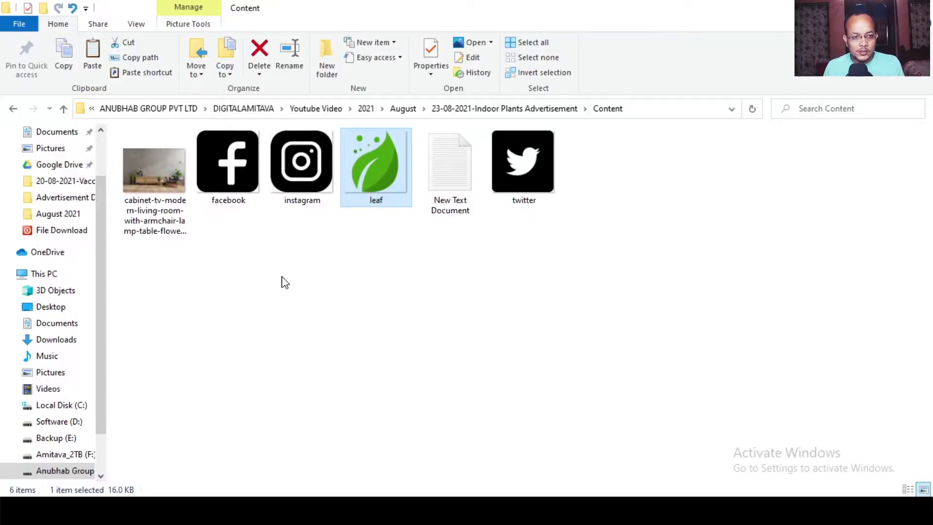
pyautogui.click(284, 283)
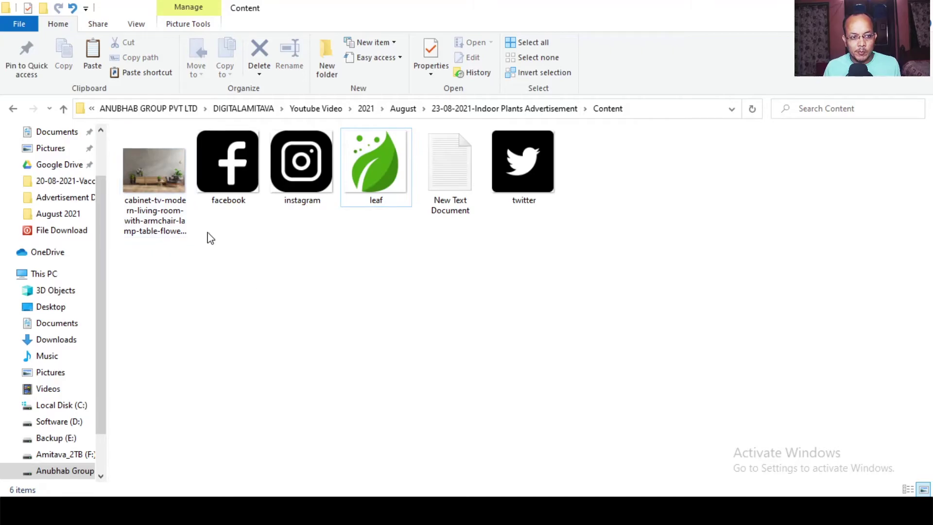
pyautogui.hotkey('alt', 'Tab')
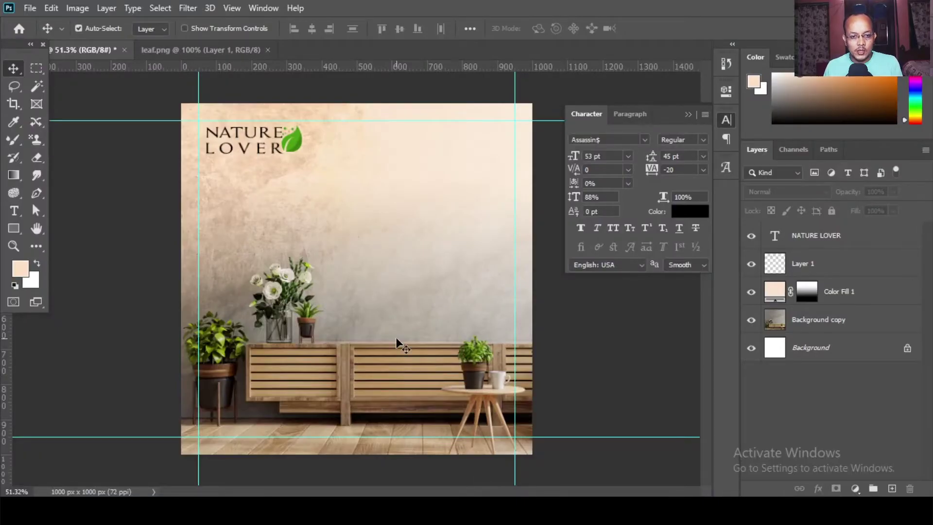
# - Draw a 412 × 412 px circle on the wall with the Ellipse Tool
pyautogui.rightClick(14, 228)
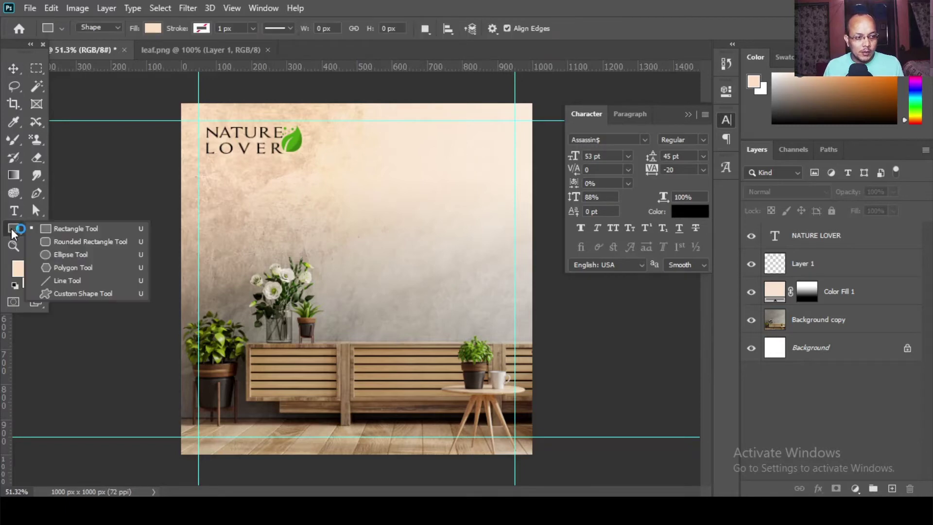
pyautogui.click(70, 254)
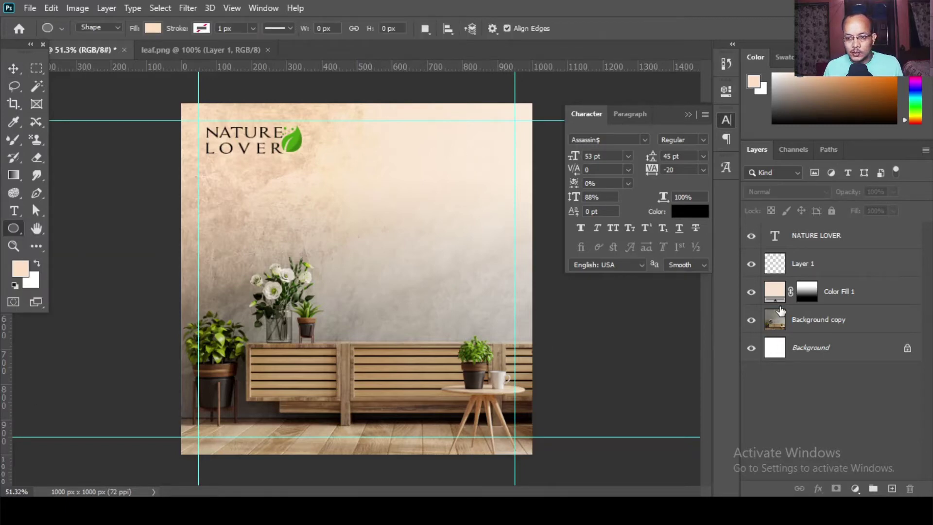
pyautogui.moveTo(352, 214); pyautogui.dragTo(500, 374)
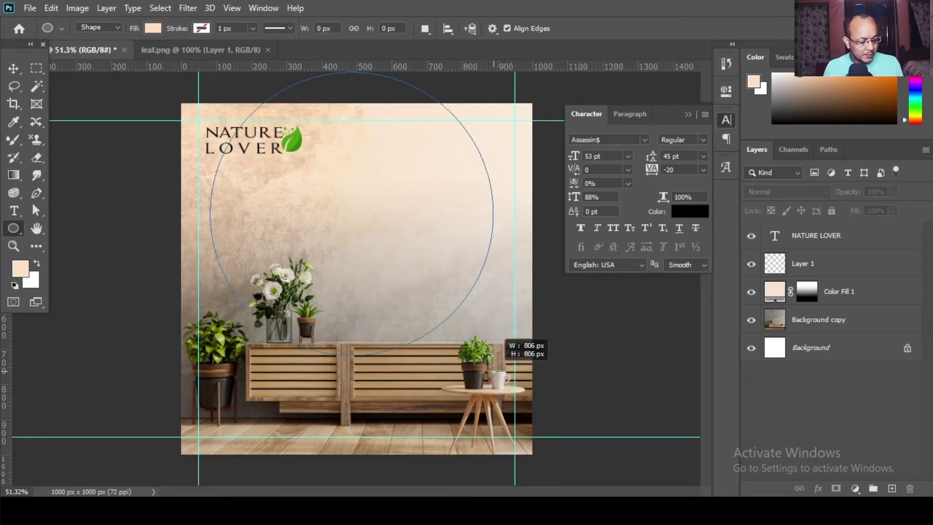
pyautogui.moveTo(500, 374); pyautogui.dragTo(424, 285)
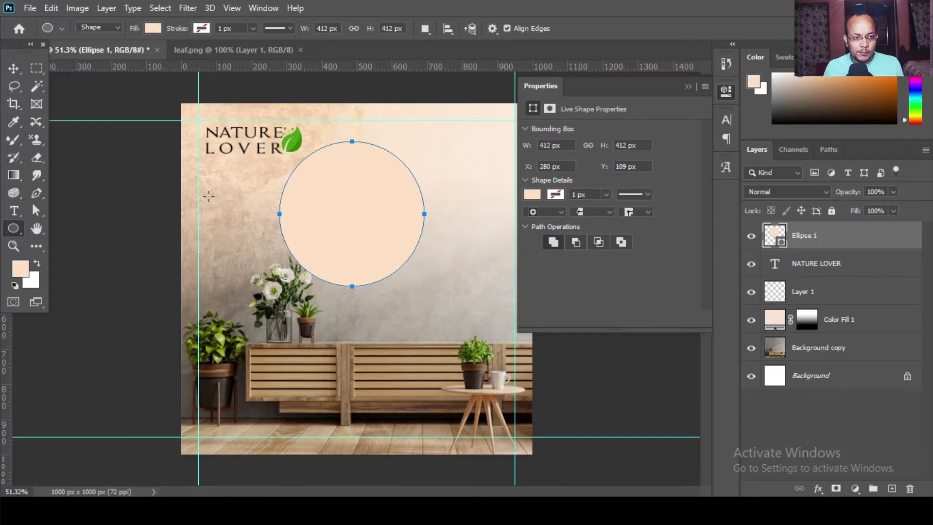
pyautogui.click(14, 68)
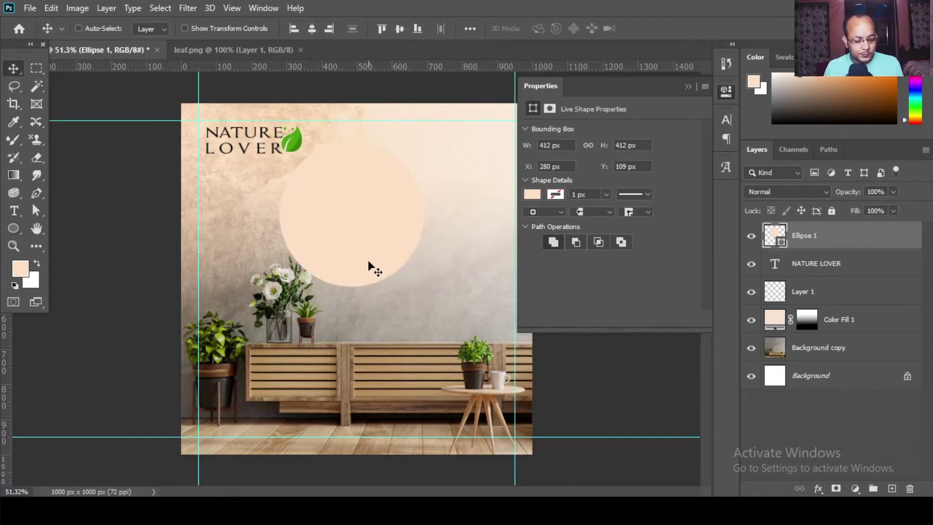
# - Recolour the circle's fill from dark brown to a lighter greyish brown
pyautogui.click(531, 195)
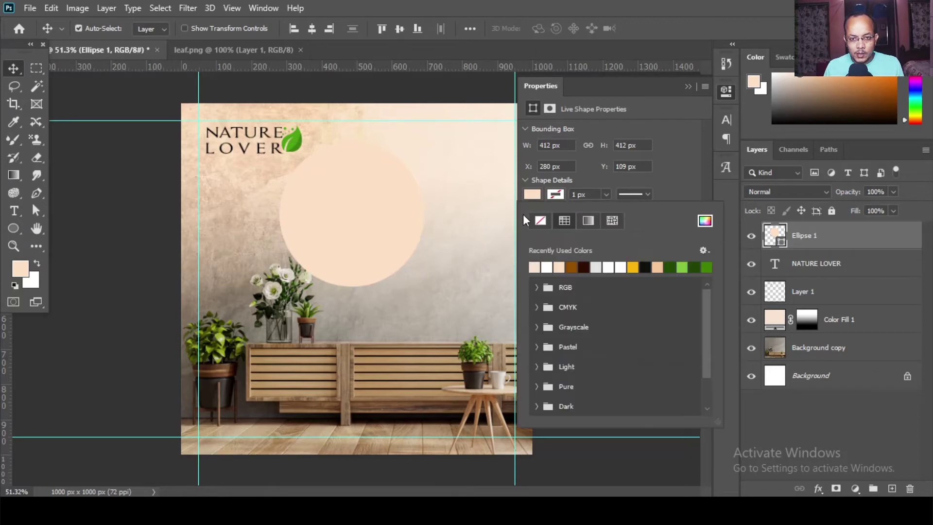
pyautogui.click(583, 267)
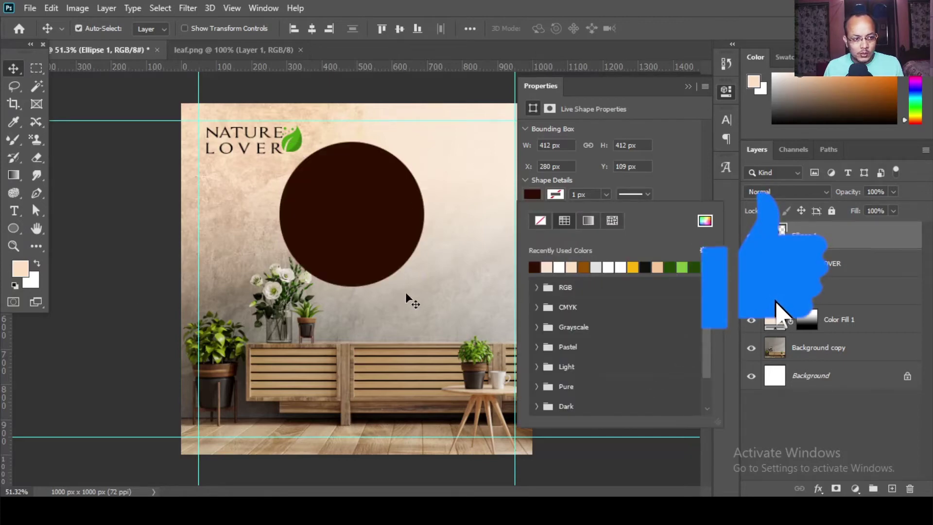
pyautogui.click(532, 194)
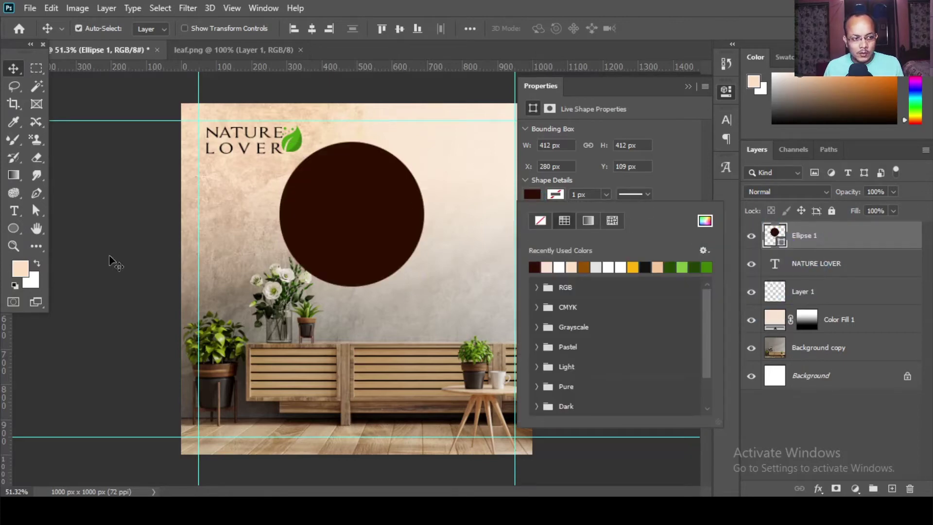
pyautogui.click(14, 122)
pyautogui.click(338, 175)
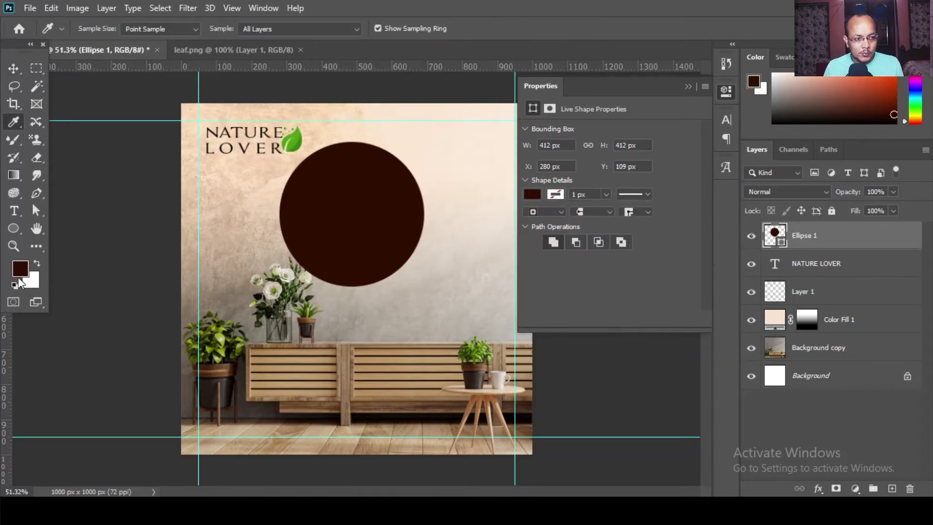
pyautogui.click(20, 270)
pyautogui.moveTo(685, 308)
pyautogui.mouseDown()
pyautogui.moveTo(585, 315)
pyautogui.moveTo(602, 327)
pyautogui.mouseUp()
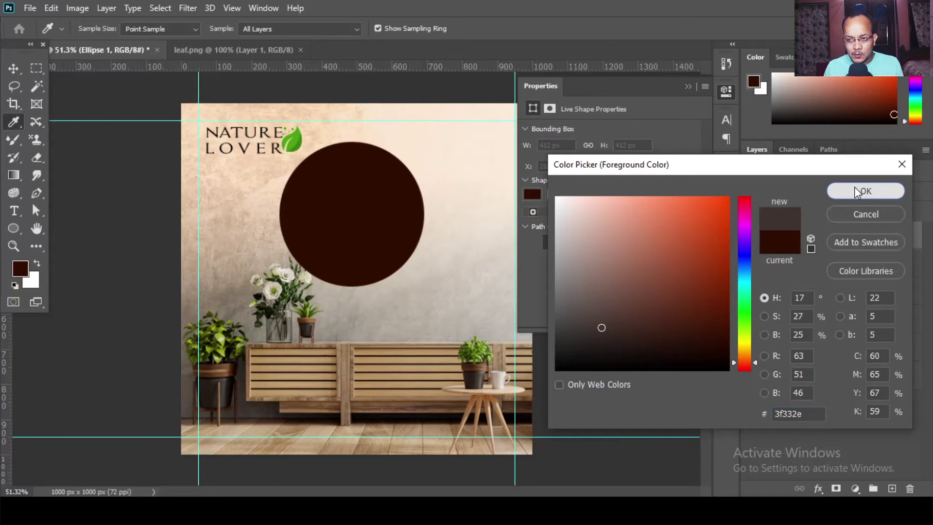
pyautogui.click(854, 189)
pyautogui.click(533, 195)
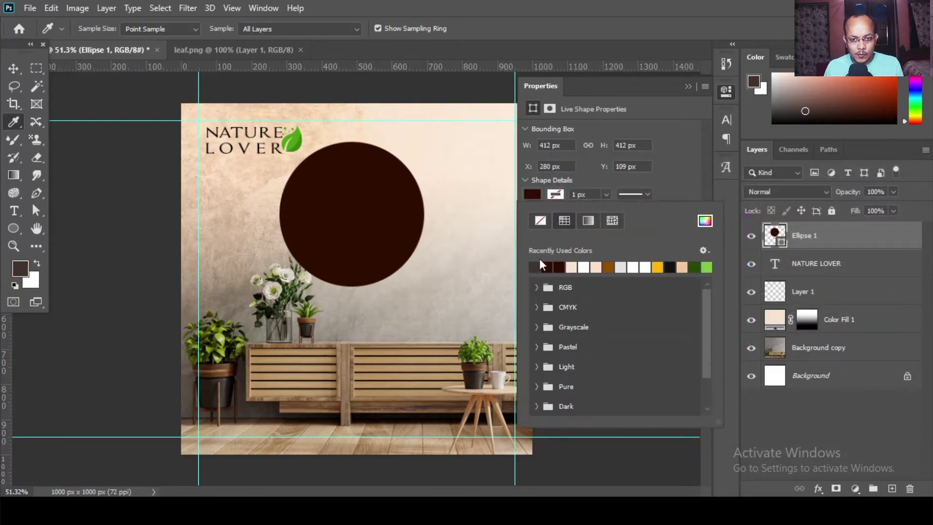
pyautogui.click(539, 265)
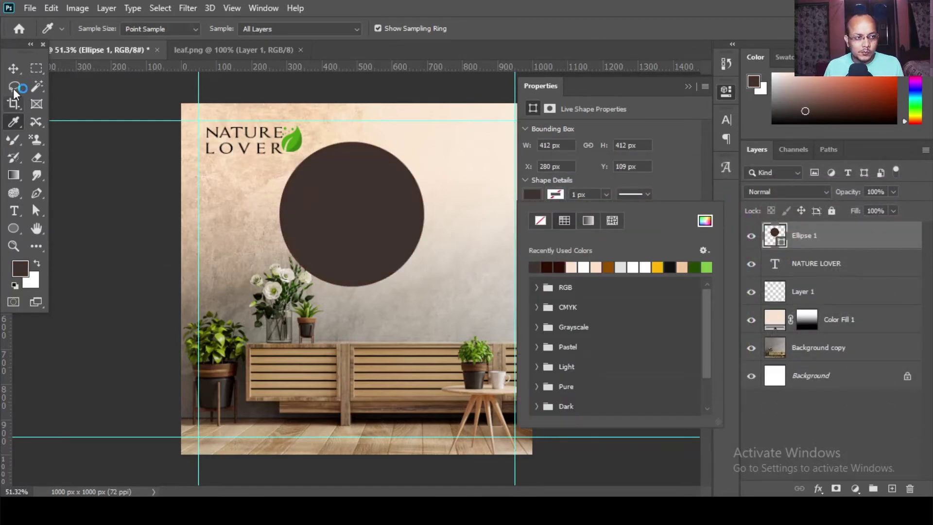
# - Move the circle lower, just above the cabinet
pyautogui.click(10, 71)
pyautogui.moveTo(368, 234); pyautogui.dragTo(387, 274)
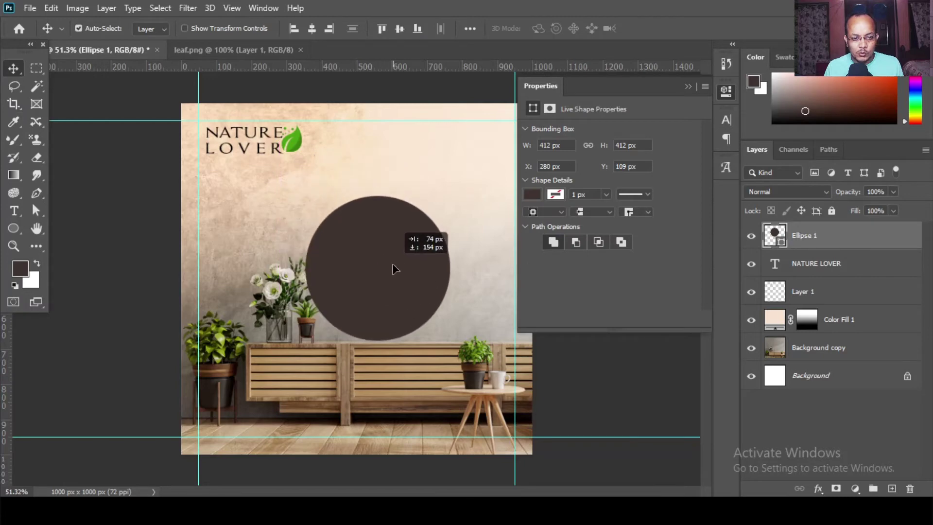
pyautogui.hotkey('ctrl', 't')
# - Warp the circle, pulling its top into a drop shape and reworking its left side
pyautogui.rightClick(378, 259)
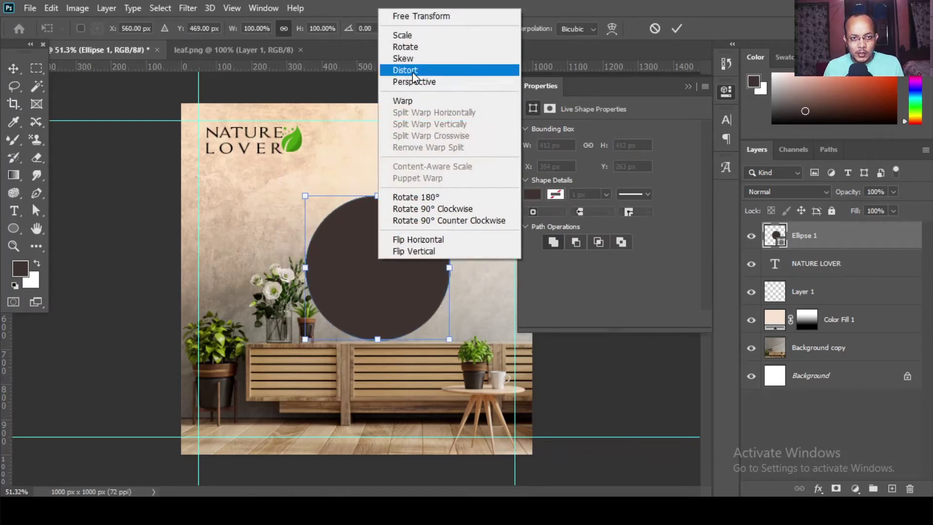
pyautogui.click(410, 97)
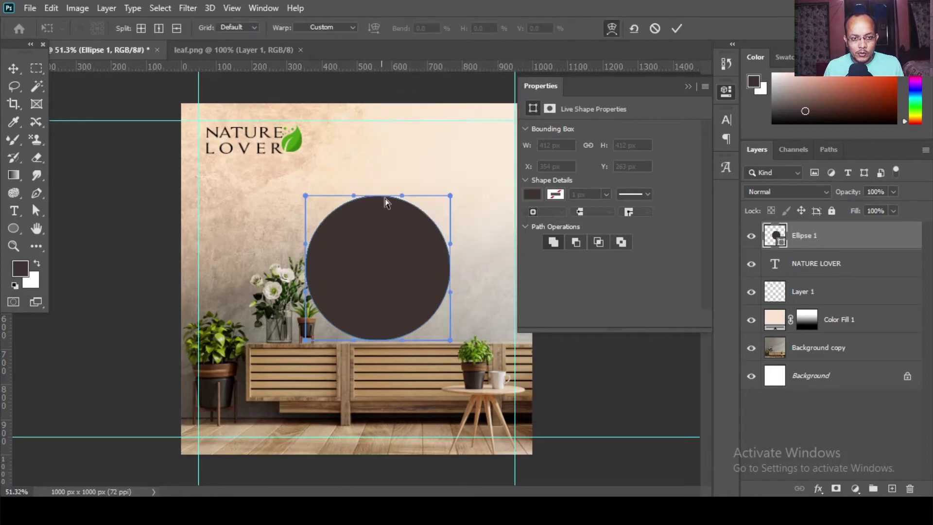
pyautogui.moveTo(352, 200); pyautogui.dragTo(370, 241)
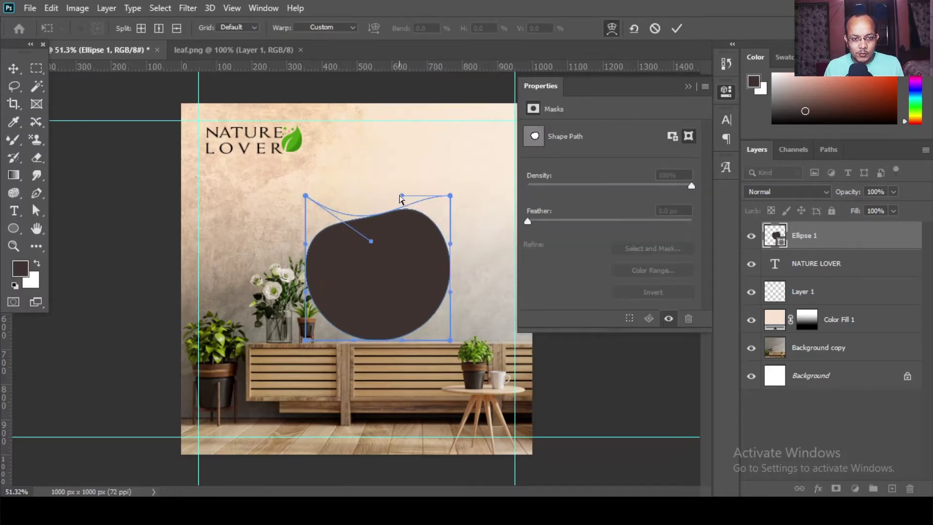
pyautogui.moveTo(402, 196); pyautogui.dragTo(386, 130)
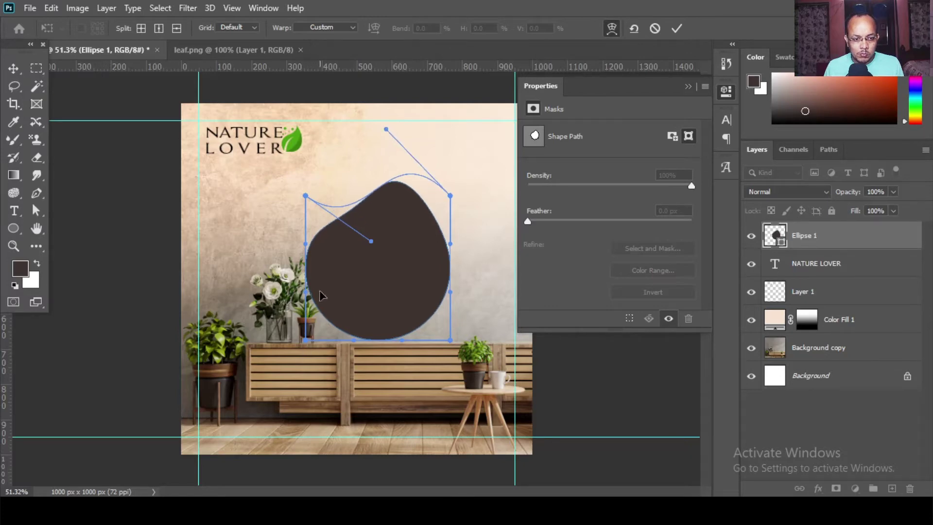
pyautogui.moveTo(307, 295); pyautogui.dragTo(436, 321)
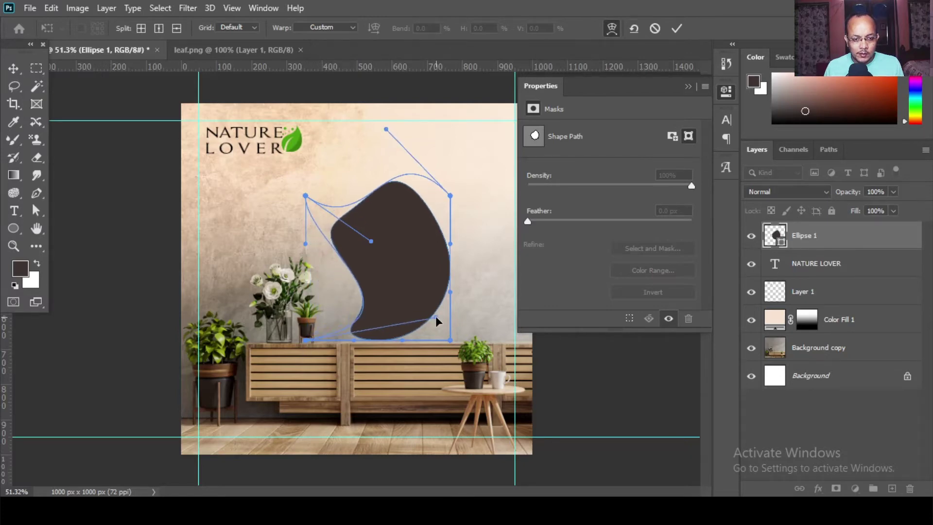
pyautogui.moveTo(435, 320)
pyautogui.mouseDown()
pyautogui.moveTo(306, 334)
pyautogui.moveTo(364, 418)
pyautogui.mouseUp()
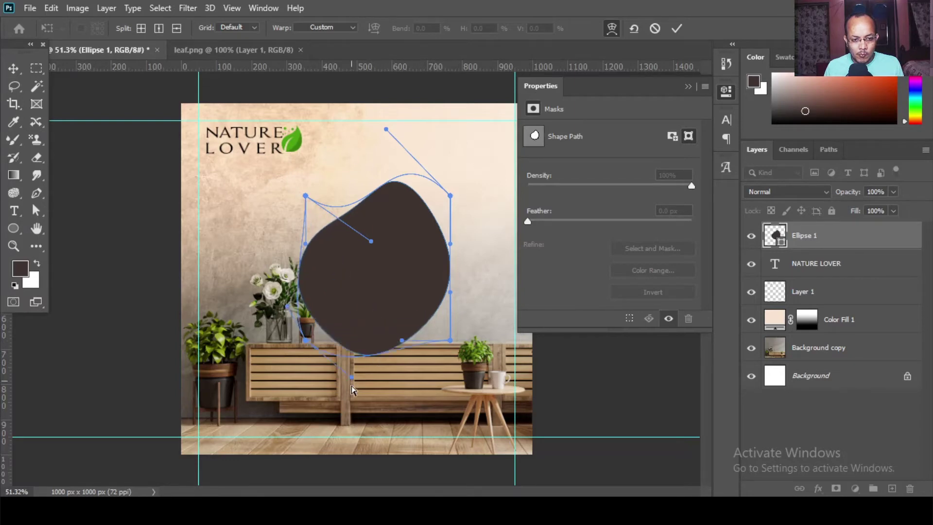
# - Reshape the blob's right side and top, commit the warp, and reposition it
pyautogui.moveTo(401, 341)
pyautogui.mouseDown()
pyautogui.moveTo(536, 426)
pyautogui.moveTo(529, 419)
pyautogui.mouseUp()
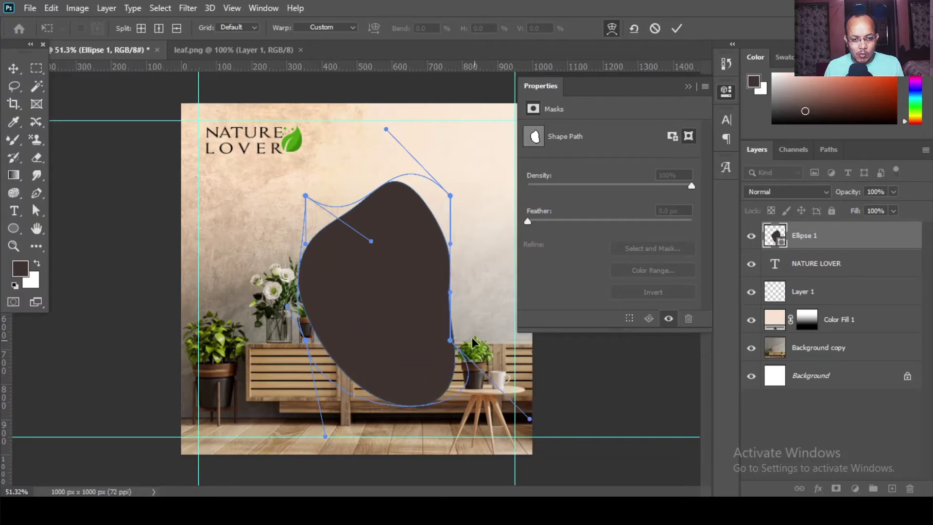
pyautogui.moveTo(450, 292); pyautogui.dragTo(357, 298)
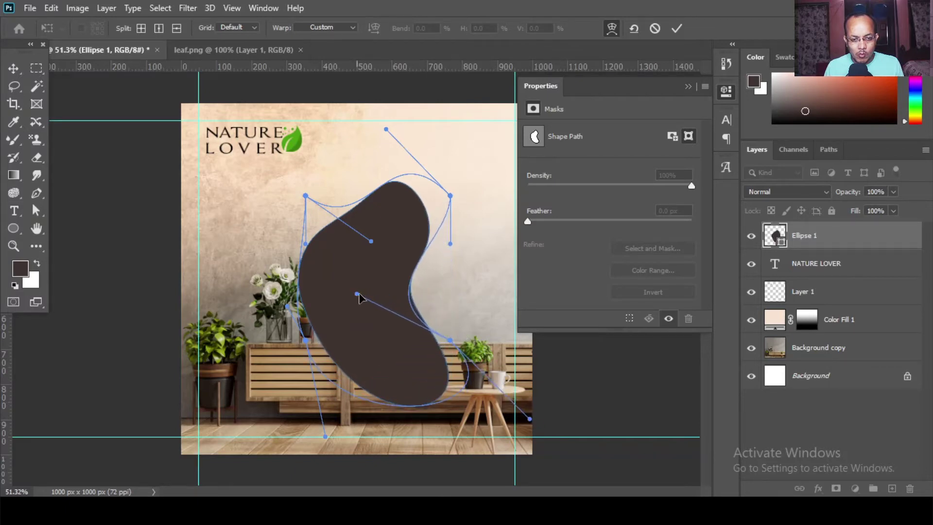
pyautogui.moveTo(449, 243); pyautogui.dragTo(493, 247)
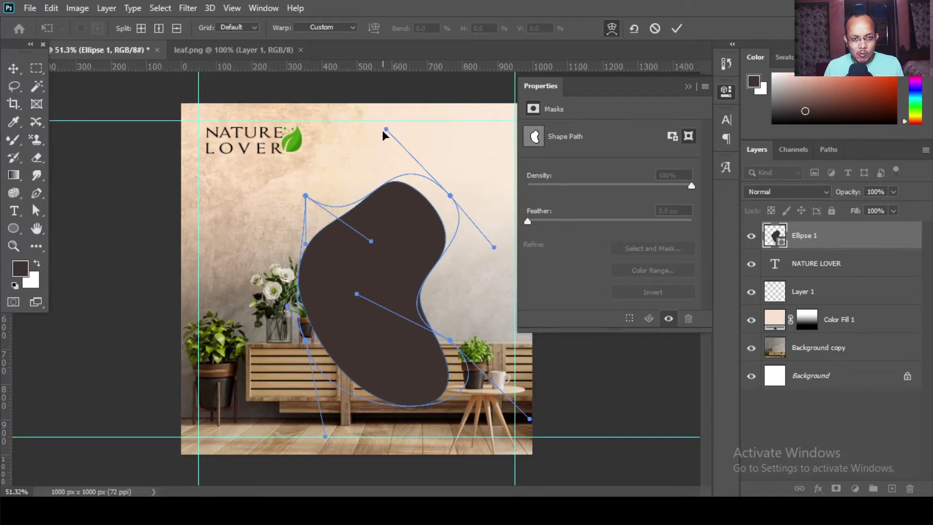
pyautogui.moveTo(386, 129)
pyautogui.mouseDown()
pyautogui.moveTo(349, 178)
pyautogui.moveTo(417, 108)
pyautogui.moveTo(392, 116)
pyautogui.mouseUp()
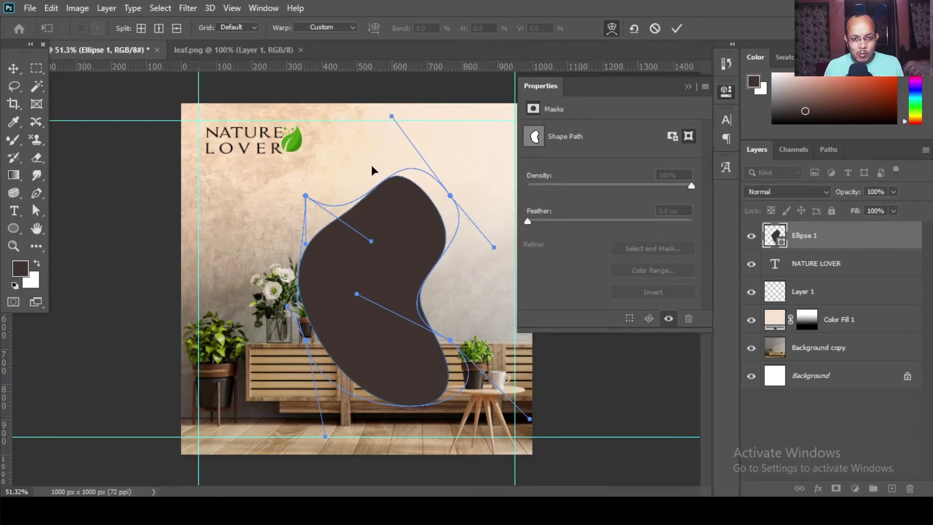
pyautogui.press('Return')
pyautogui.moveTo(345, 311)
pyautogui.mouseDown()
pyautogui.moveTo(434, 382)
pyautogui.moveTo(471, 370)
pyautogui.moveTo(323, 246)
pyautogui.moveTo(310, 249)
pyautogui.mouseUp()
pyautogui.hotkey('ctrl', 't')
# - Flip the blob horizontally and move it to the poster's lower right
pyautogui.rightClick(315, 242)
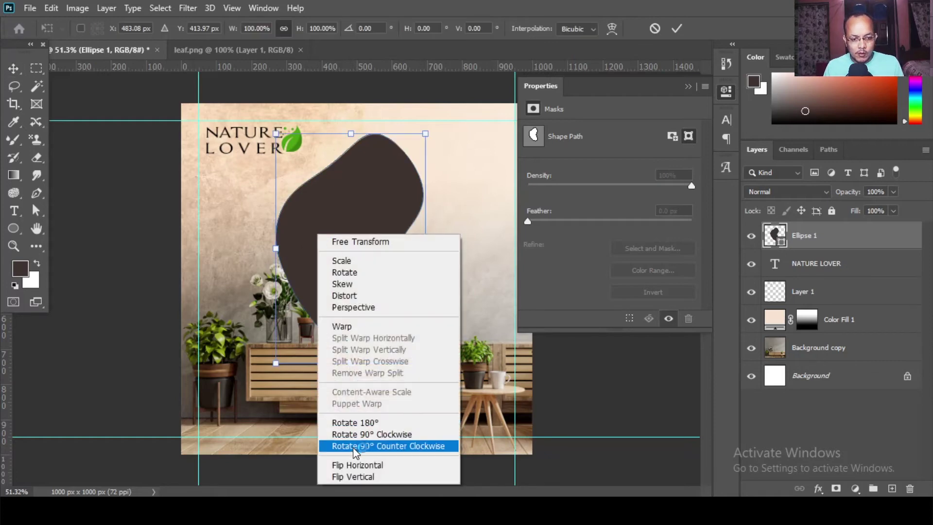
pyautogui.click(358, 462)
pyautogui.moveTo(366, 262); pyautogui.dragTo(508, 350)
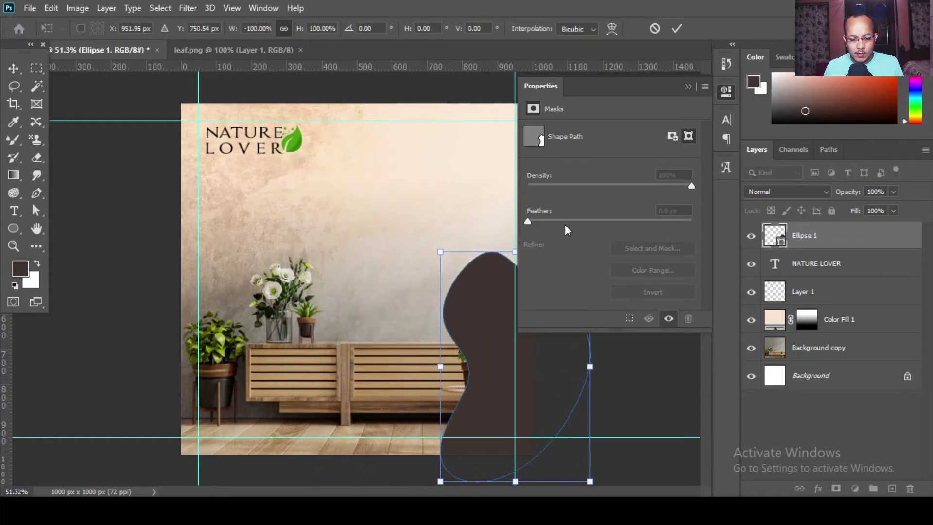
pyautogui.click(688, 86)
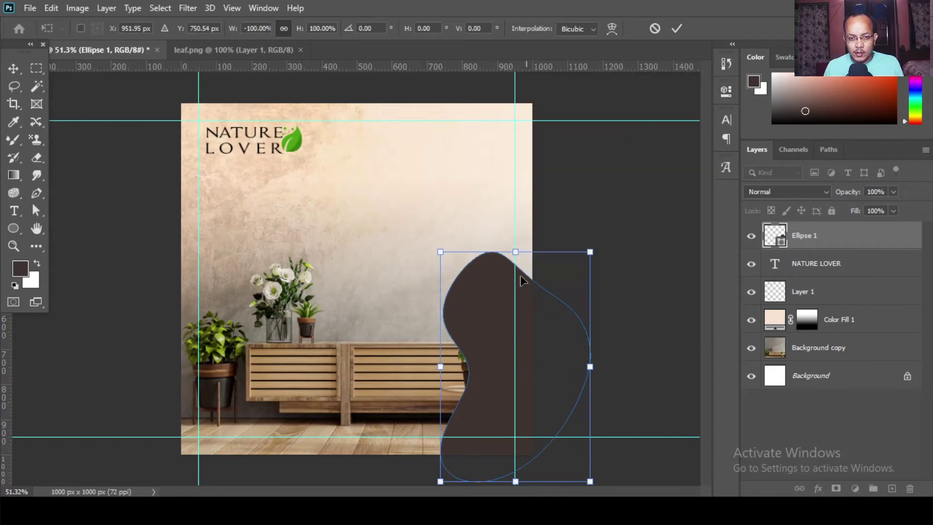
# - Warp the blob into a tall wavy panel and nudge it against the right edge
pyautogui.rightClick(484, 308)
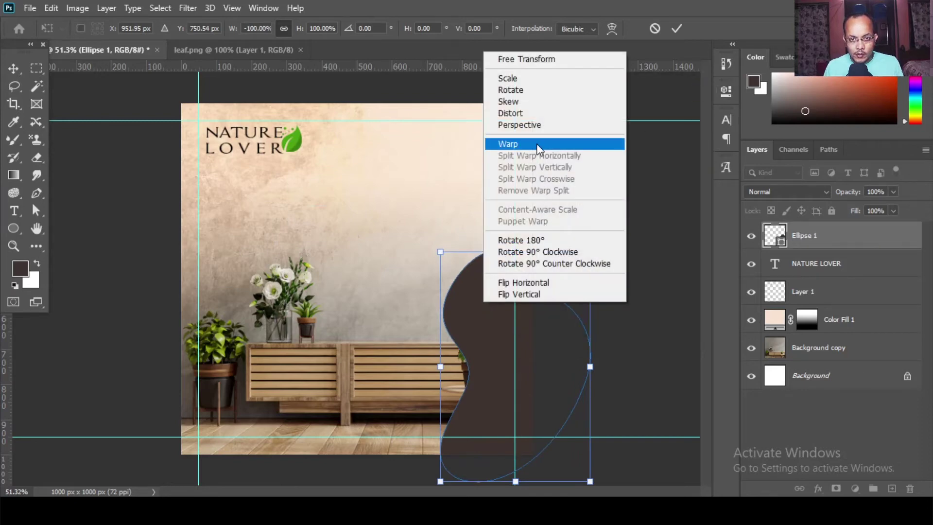
pyautogui.click(516, 143)
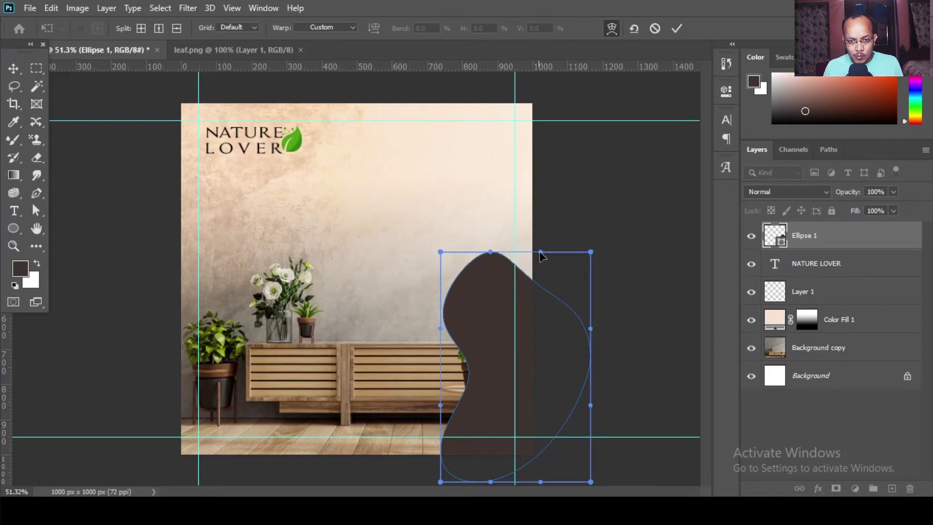
pyautogui.moveTo(540, 252); pyautogui.dragTo(651, 147)
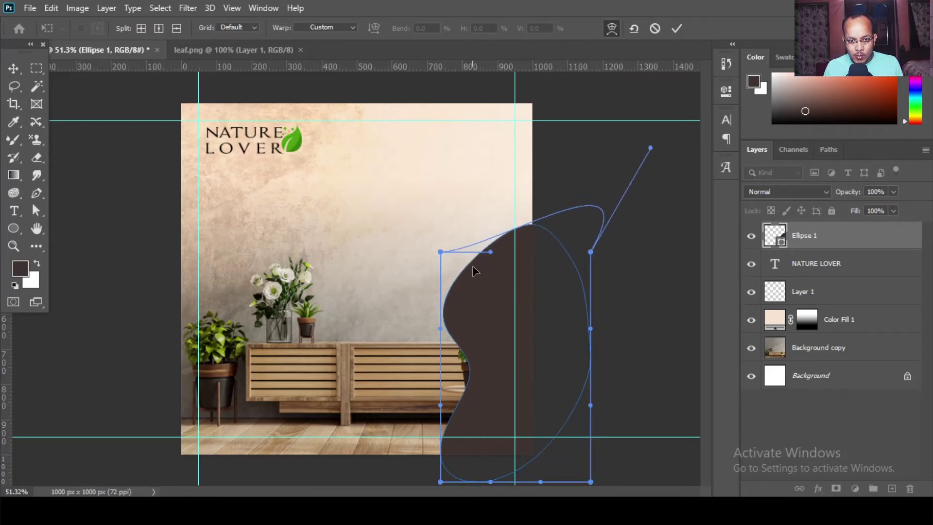
pyautogui.moveTo(490, 252); pyautogui.dragTo(518, 313)
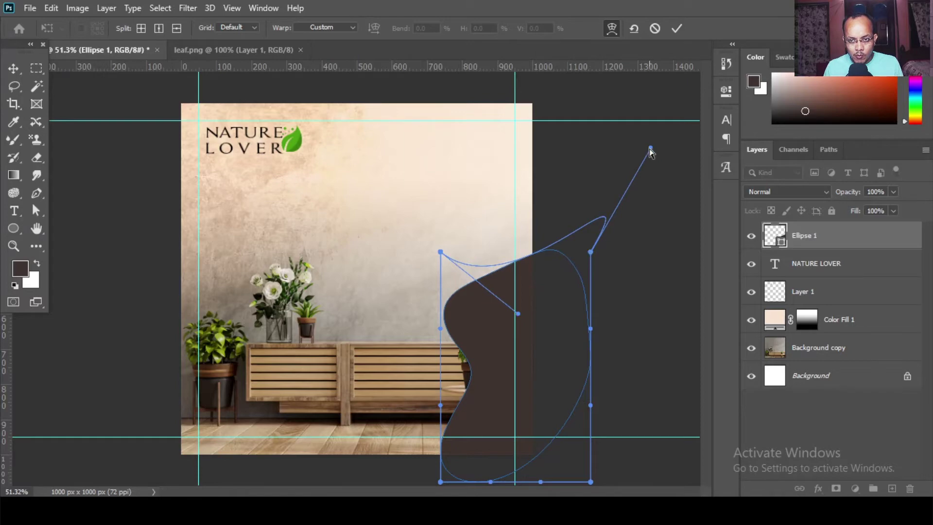
pyautogui.moveTo(651, 147); pyautogui.dragTo(568, 73)
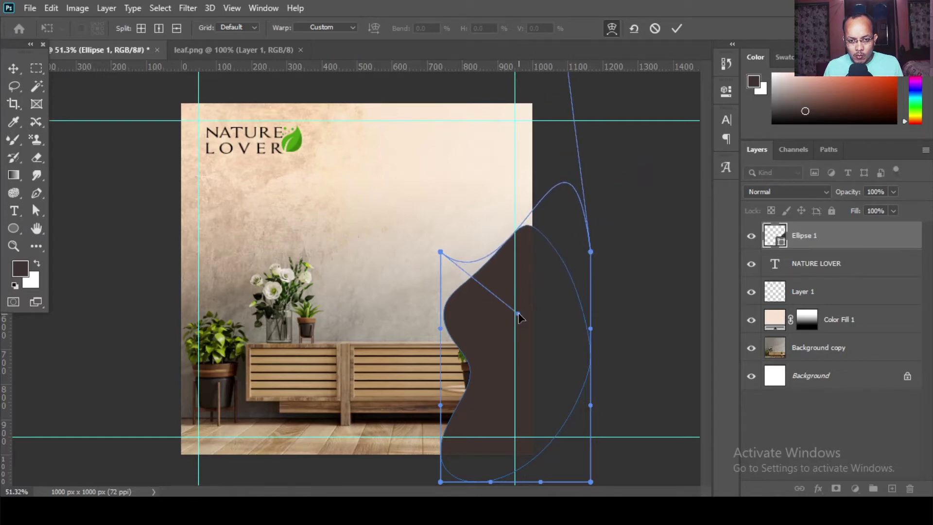
pyautogui.moveTo(518, 315); pyautogui.dragTo(529, 331)
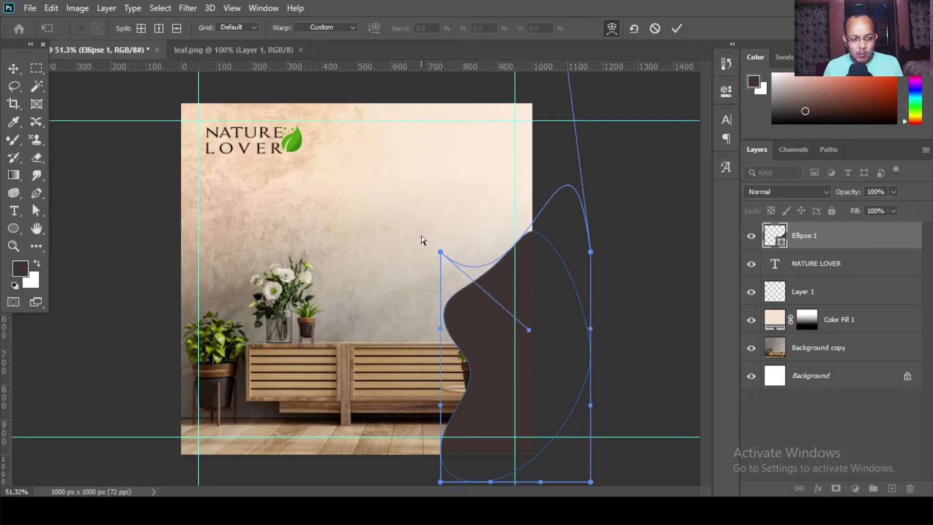
pyautogui.press('Return')
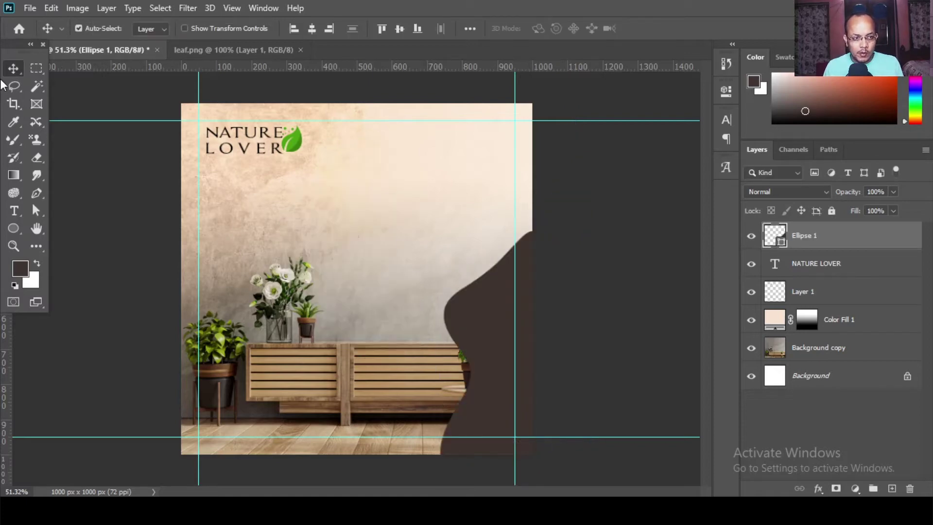
pyautogui.moveTo(496, 342); pyautogui.dragTo(506, 330)
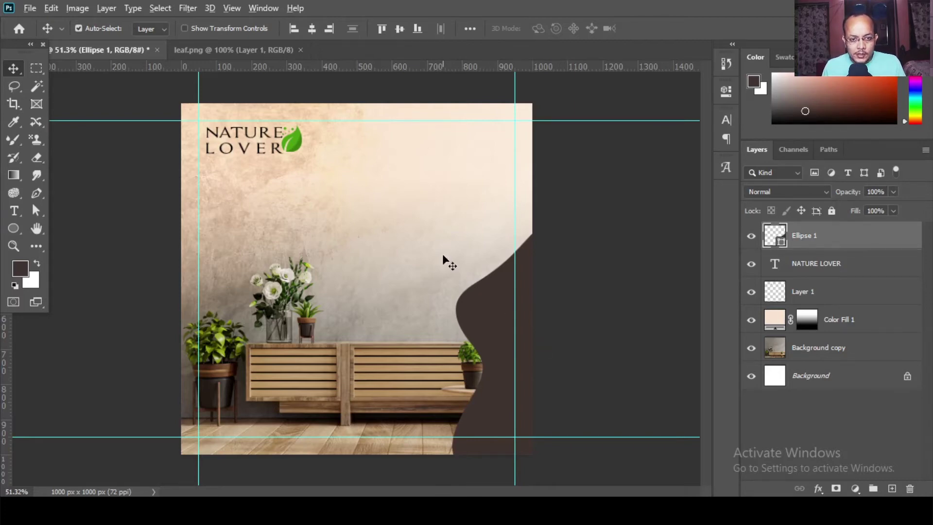
pyautogui.hotkey('alt', 'Tab')
# - Open the ad-copy text file and select the line 'Turning Your Space into a Garden'
pyautogui.doubleClick(450, 206)
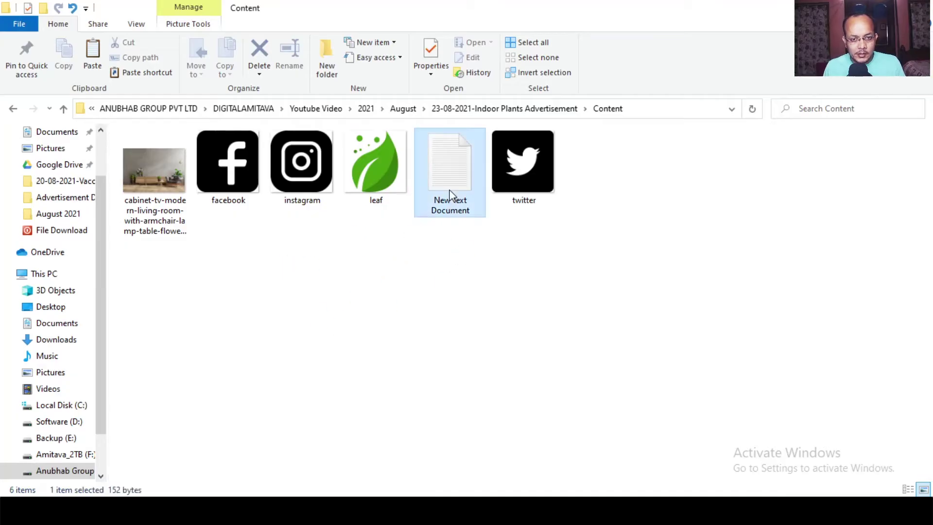
pyautogui.moveTo(449, 136); pyautogui.dragTo(371, 128)
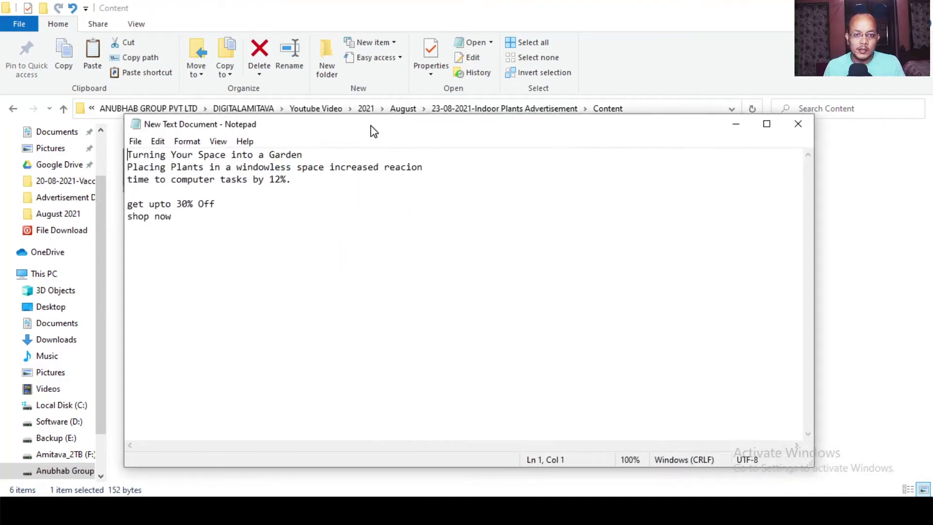
pyautogui.hotkey('alt', 'F4')
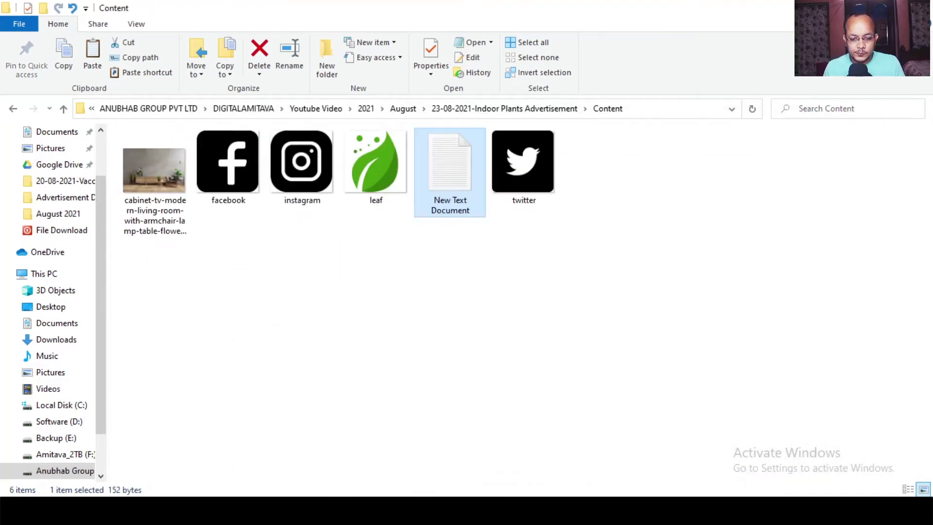
pyautogui.hotkey('alt', 'Tab')
pyautogui.hotkey('alt', 'Tab')
pyautogui.hotkey('alt', 'Tab')
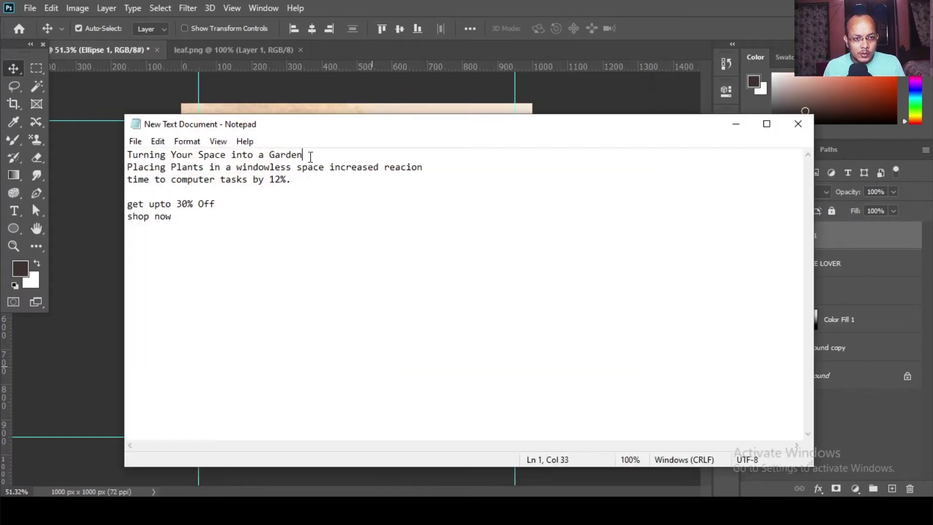
pyautogui.moveTo(310, 157); pyautogui.dragTo(95, 143)
pyautogui.hotkey('ctrl', 'c')
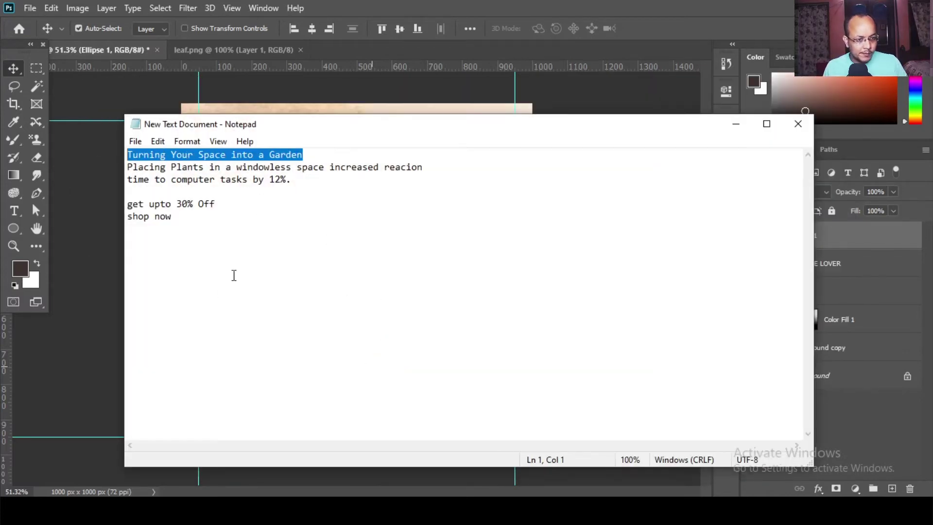
pyautogui.click(400, 109)
# - Paste the headline 'Turning Your Space into a Garden' as a new text layer
pyautogui.click(14, 210)
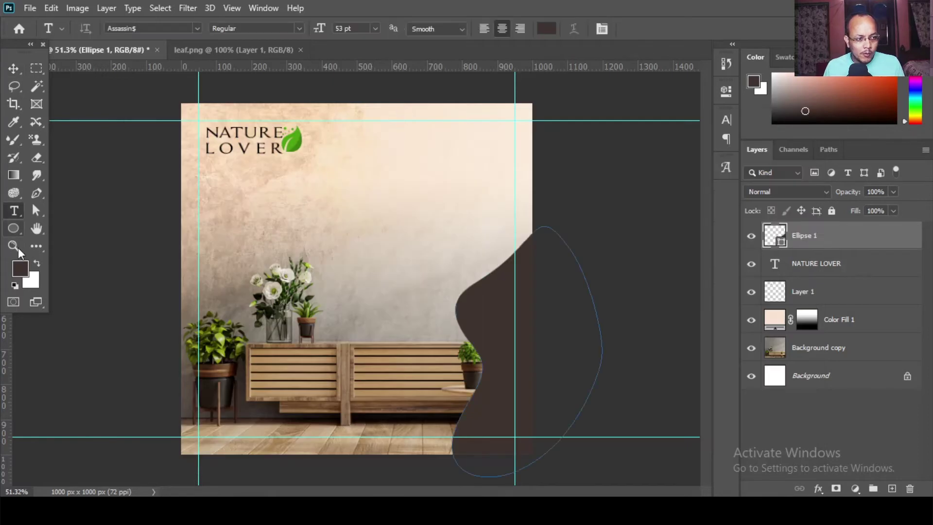
pyautogui.click(301, 226)
pyautogui.hotkey('ctrl', 'v')
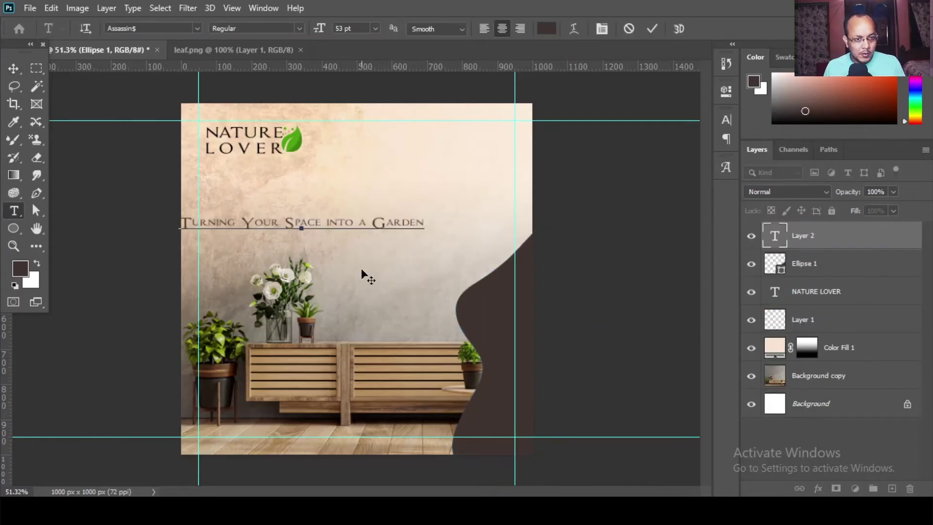
pyautogui.hotkey('ctrl', 'a')
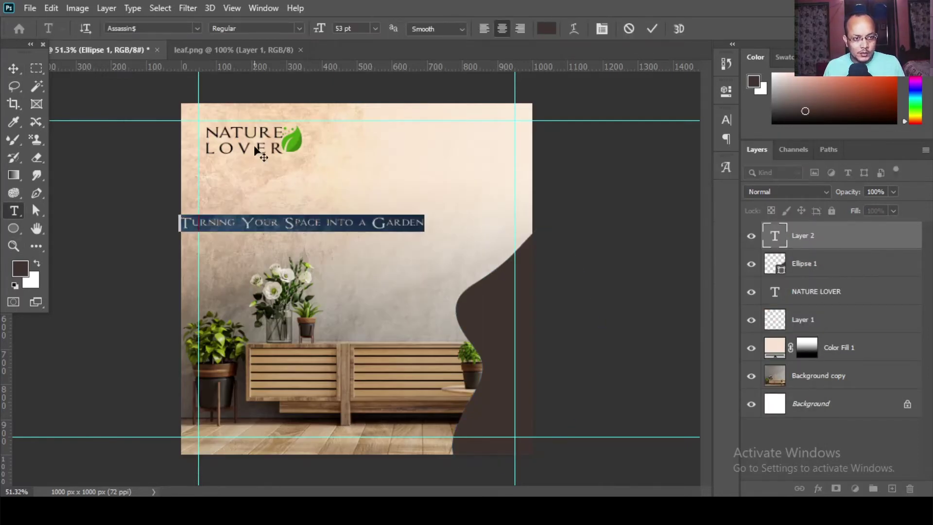
# - Colour the headline the logo leaf's green (#3a7f0d), commit it, then reselect its text
pyautogui.click(20, 269)
pyautogui.click(298, 144)
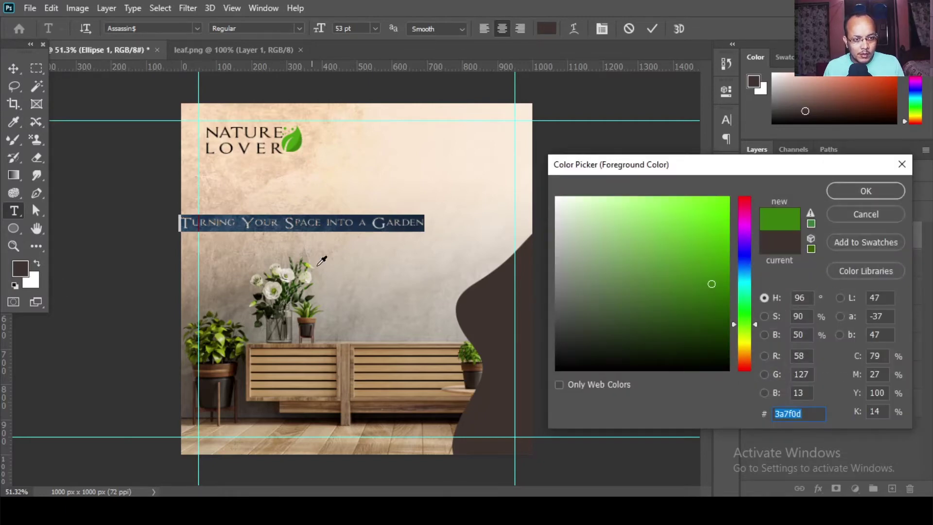
pyautogui.click(861, 193)
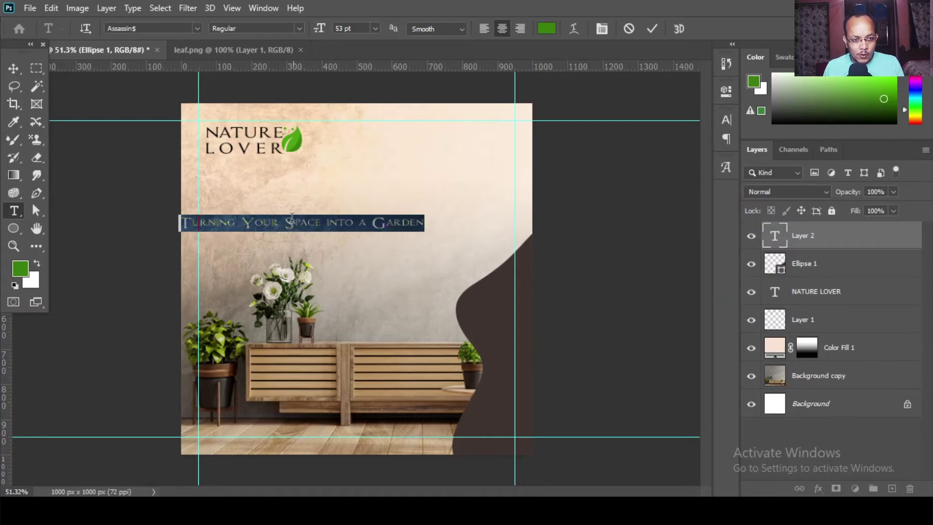
pyautogui.hotkey('ctrl', 'Return')
pyautogui.press('v')
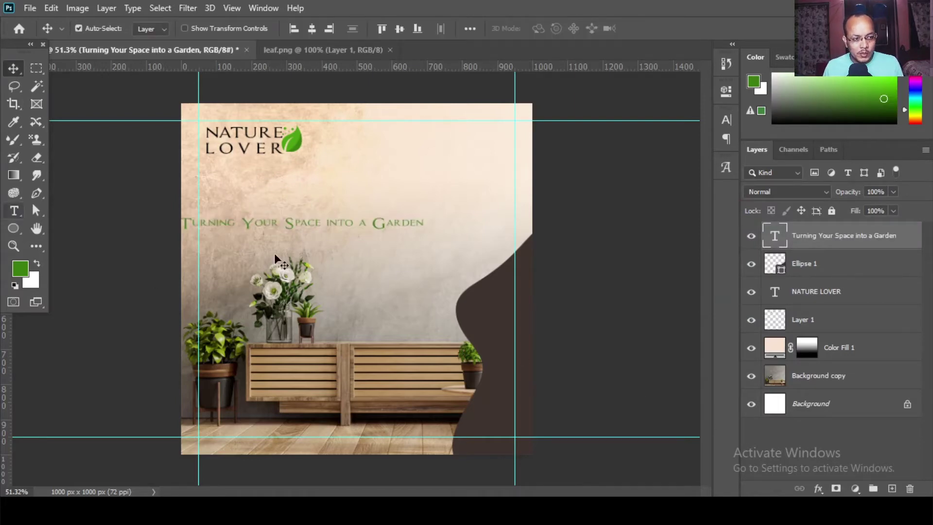
pyautogui.click(23, 208)
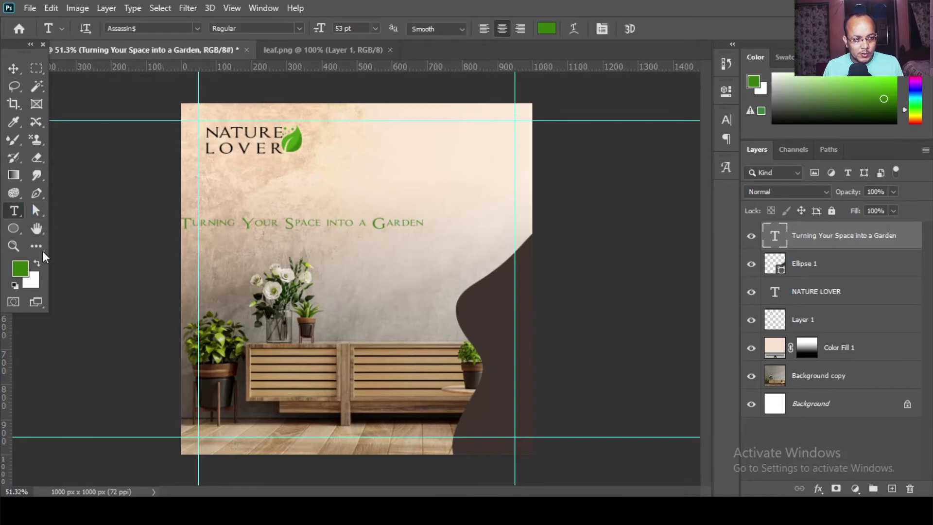
pyautogui.click(288, 223)
pyautogui.hotkey('ctrl', 'a')
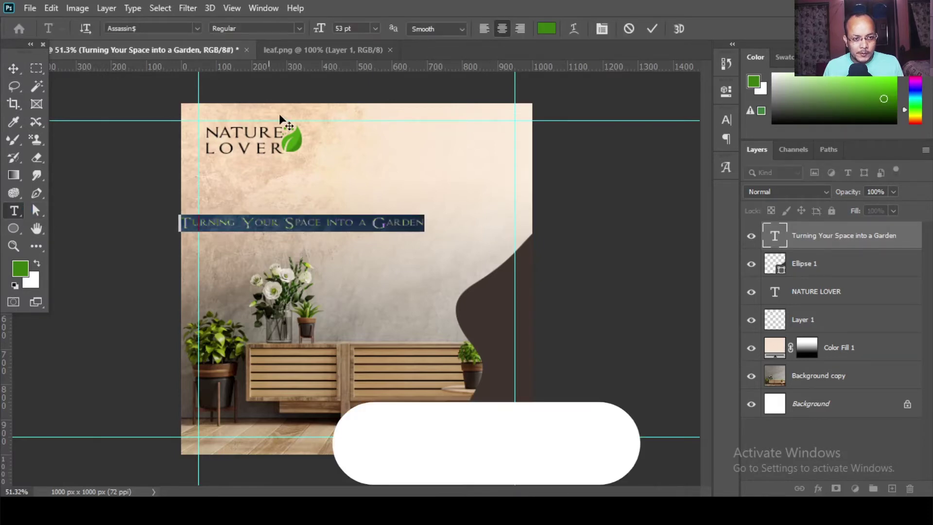
# - Set the headline font to Adobe Caslon Pro Bold
pyautogui.click(196, 28)
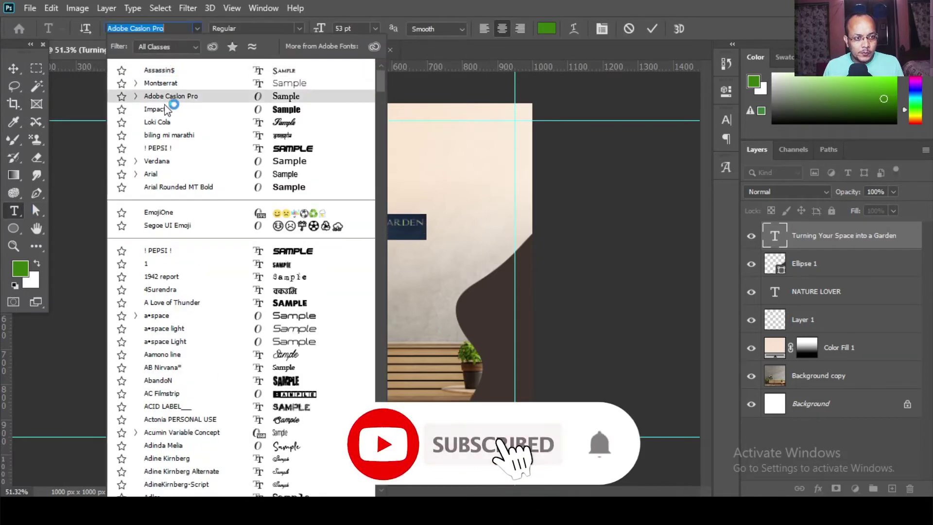
pyautogui.click(161, 108)
pyautogui.click(198, 28)
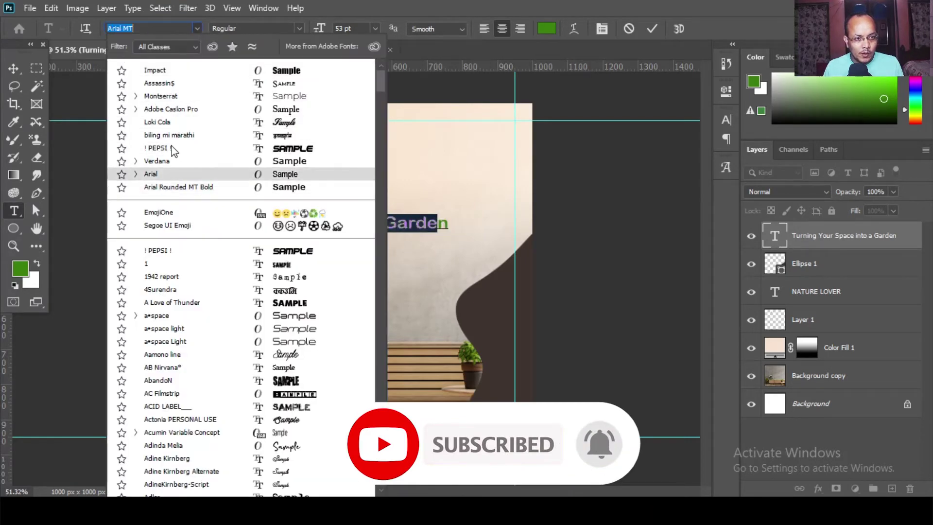
pyautogui.click(170, 110)
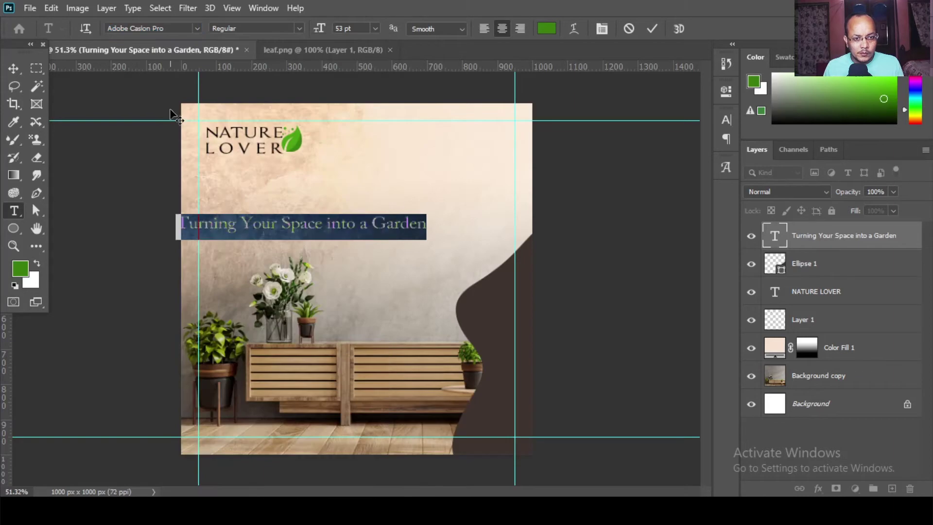
pyautogui.click(298, 28)
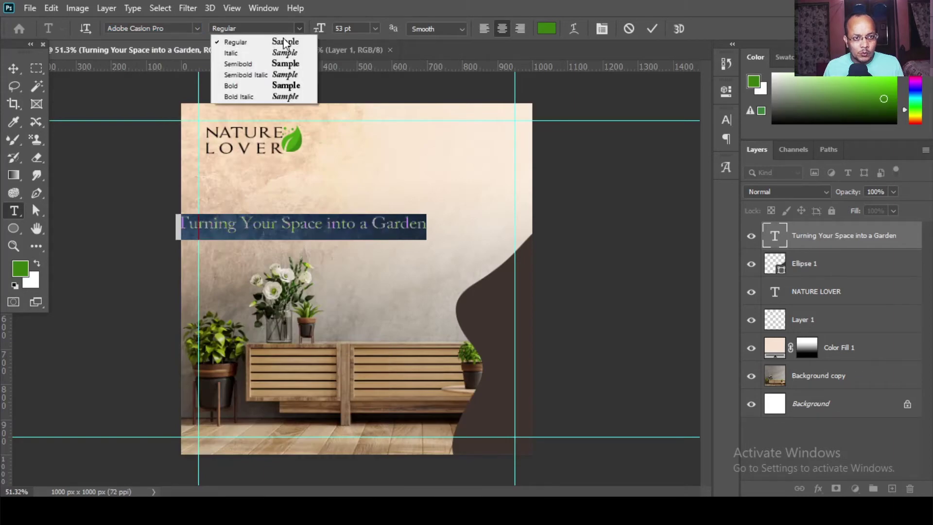
pyautogui.click(257, 89)
# - Break the headline before 'Space', colour it dark green, right-align it, and move it top-right
pyautogui.click(285, 224)
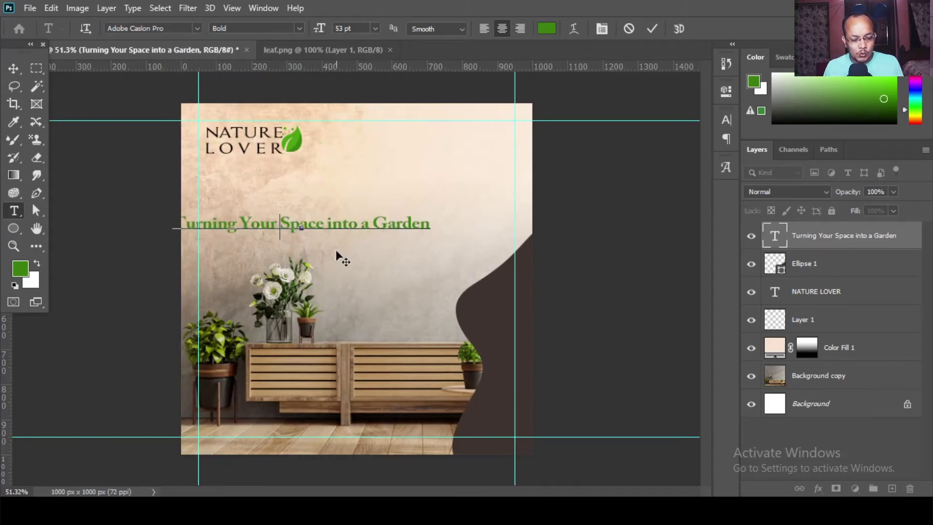
pyautogui.press('Return')
pyautogui.hotkey('ctrl', 'a')
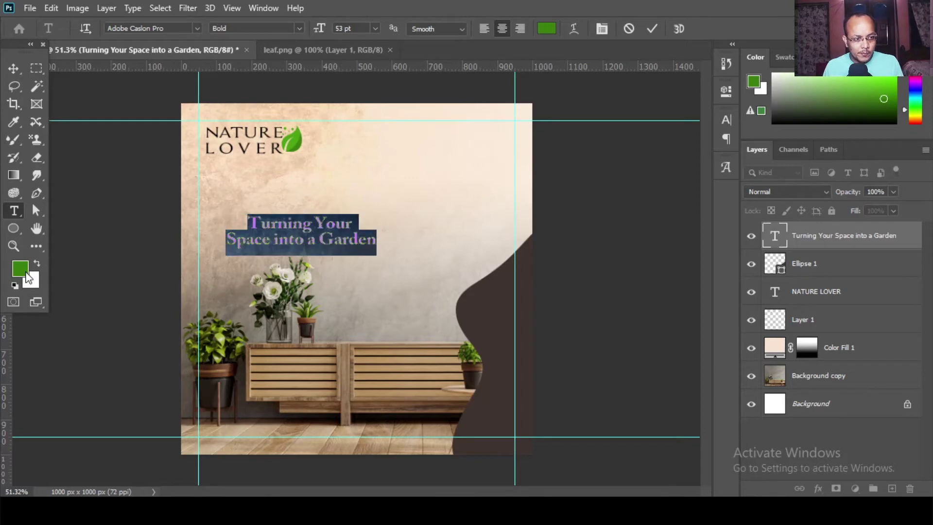
pyautogui.click(20, 268)
pyautogui.moveTo(699, 298); pyautogui.dragTo(720, 337)
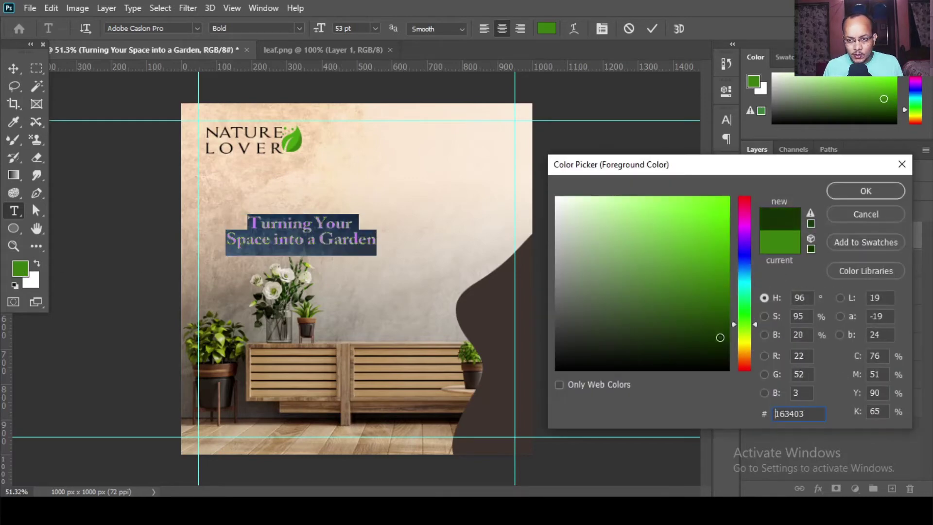
pyautogui.click(851, 192)
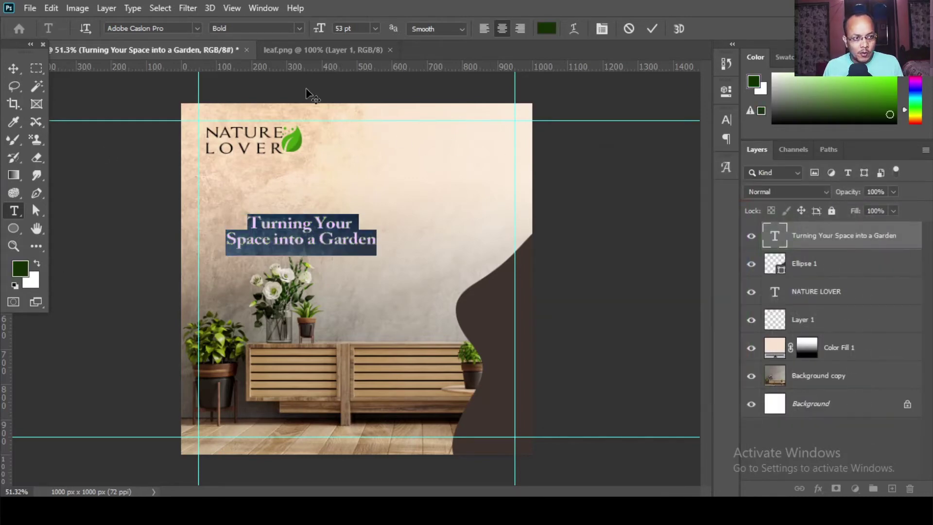
pyautogui.click(520, 28)
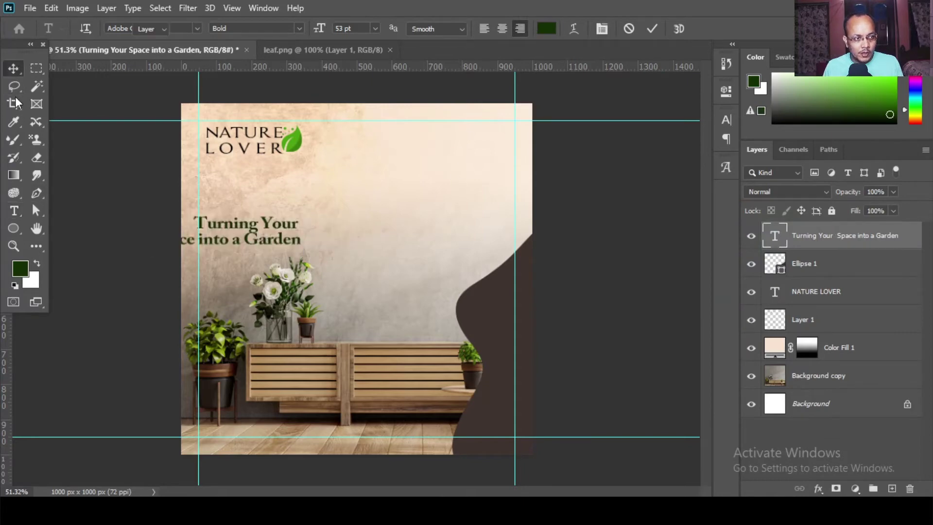
pyautogui.click(13, 68)
pyautogui.moveTo(243, 226); pyautogui.dragTo(459, 138)
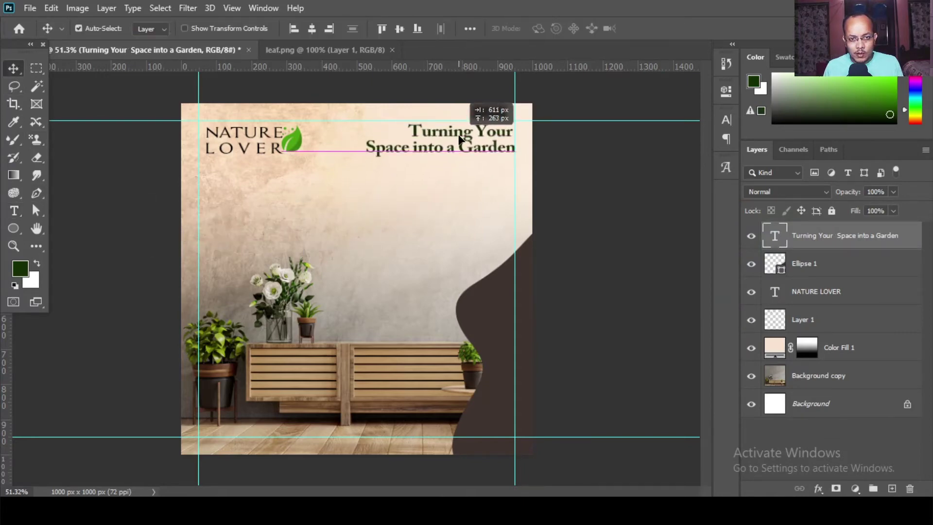
# - Fine-tune the headline's position against the top-right margin guides
pyautogui.moveTo(459, 139); pyautogui.dragTo(456, 140)
pyautogui.click(230, 8)
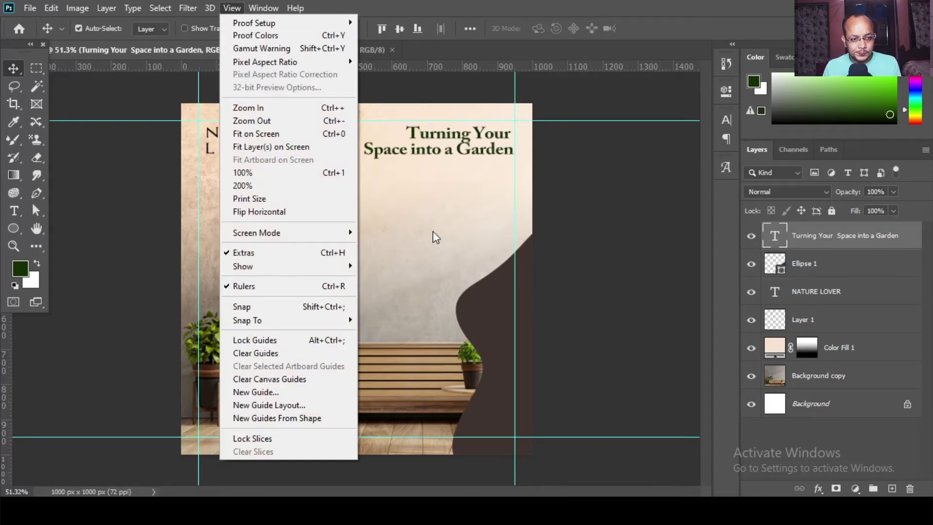
pyautogui.click(430, 166)
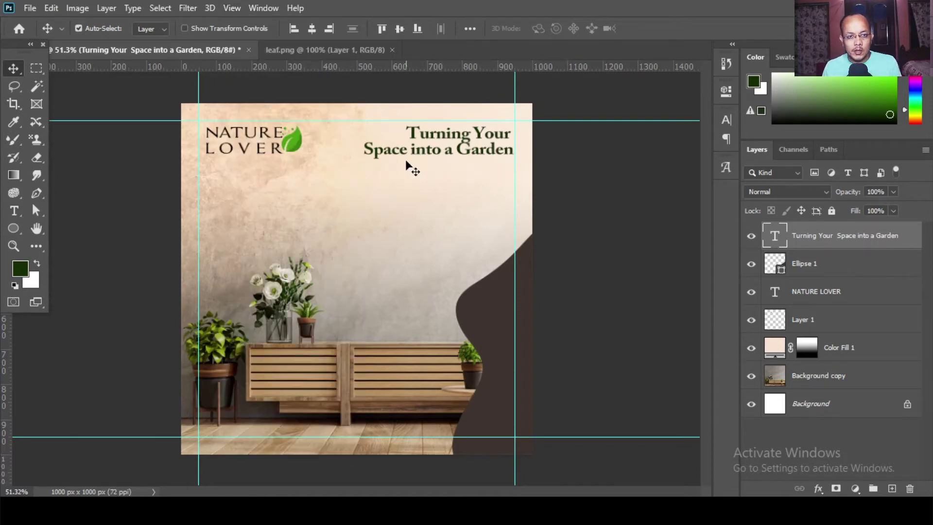
# - Delete the stray space after 'Your' in the headline
pyautogui.press('t')
pyautogui.click(513, 145)
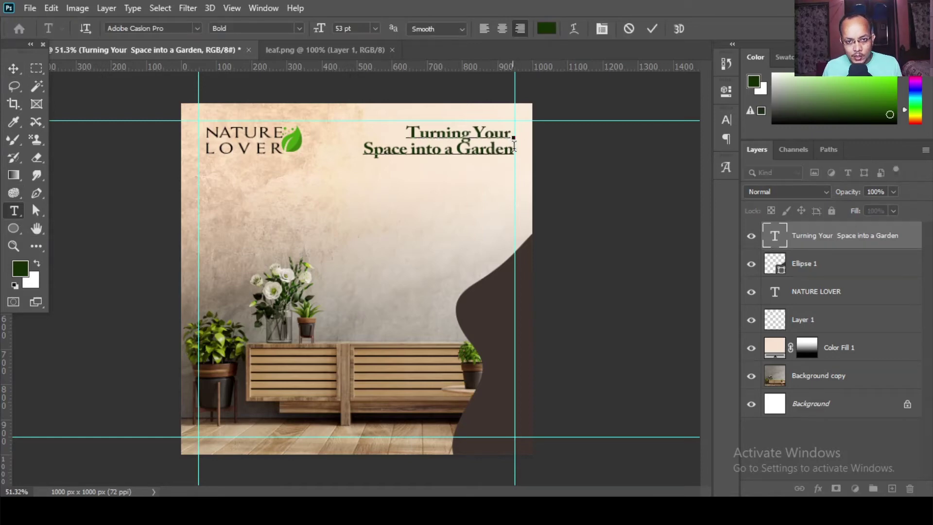
pyautogui.press('Delete')
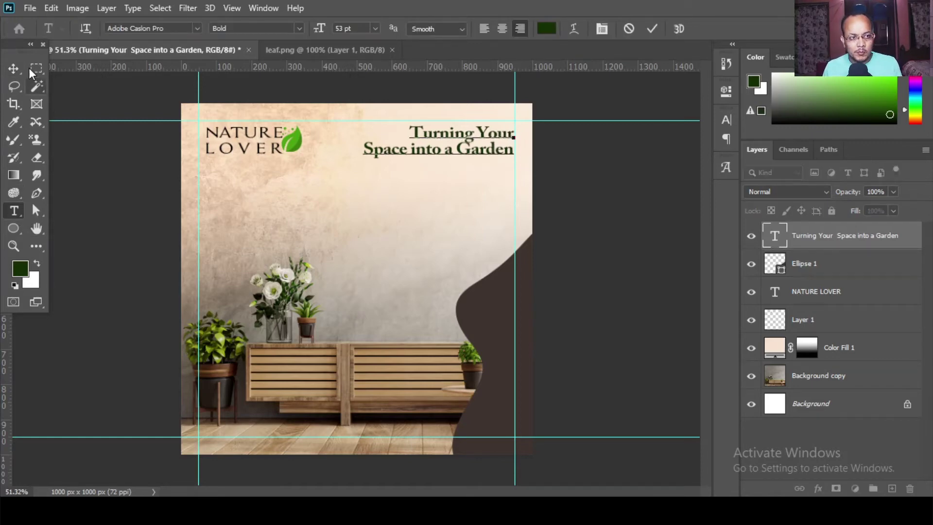
pyautogui.click(14, 69)
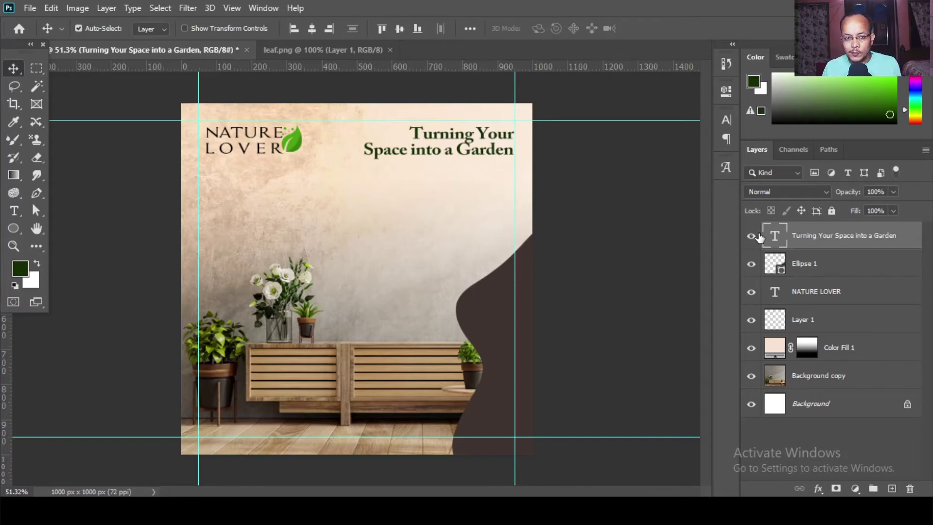
# - Group NATURE LOVER and Ellipse 1 into a group named Logo
pyautogui.click(840, 292)
pyautogui.keyDown('shift'); pyautogui.click(835, 267); pyautogui.keyUp('shift')
pyautogui.hotkey('ctrl', 'g')
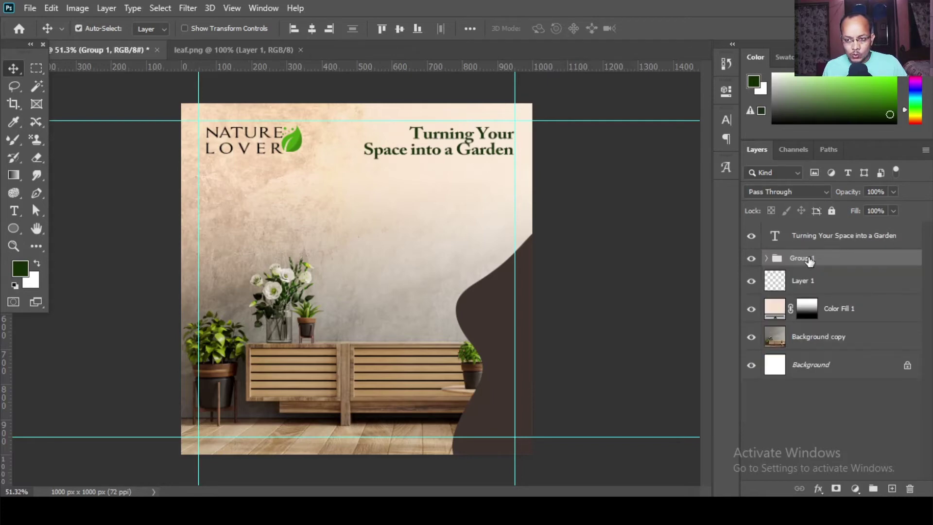
pyautogui.doubleClick(804, 256)
pyautogui.write('Logo')
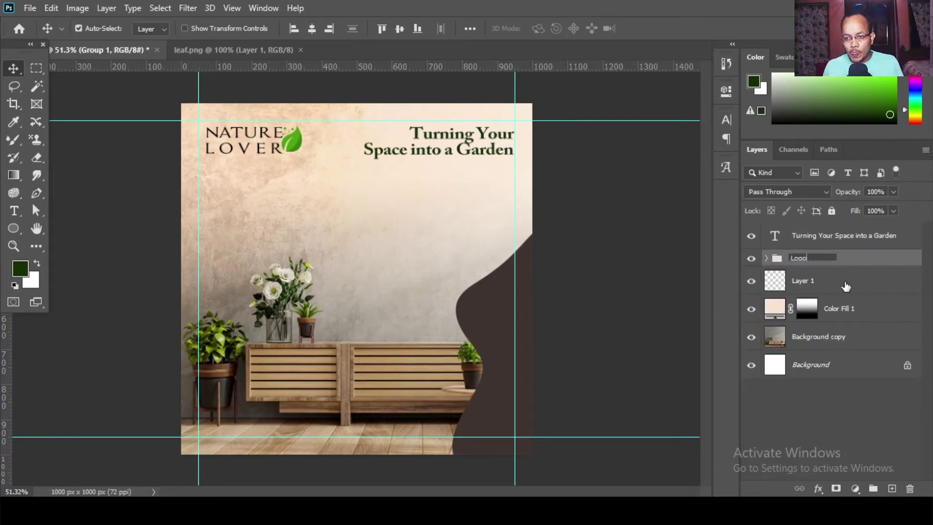
pyautogui.press('Return')
# - Align the headline and Logo group by vertical centres relative to the selection
pyautogui.keyDown('ctrl'); pyautogui.click(838, 238); pyautogui.keyUp('ctrl')
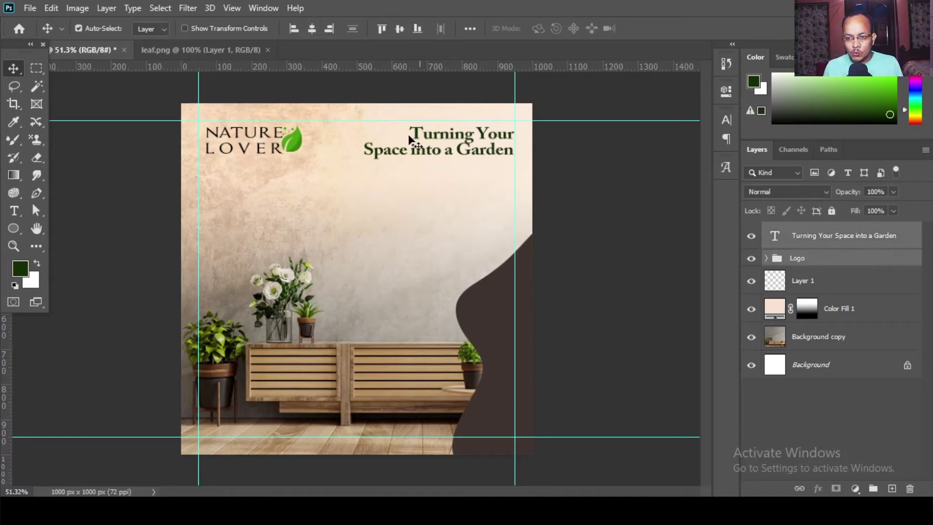
pyautogui.click(469, 29)
pyautogui.click(501, 153)
pyautogui.click(500, 171)
pyautogui.click(510, 65)
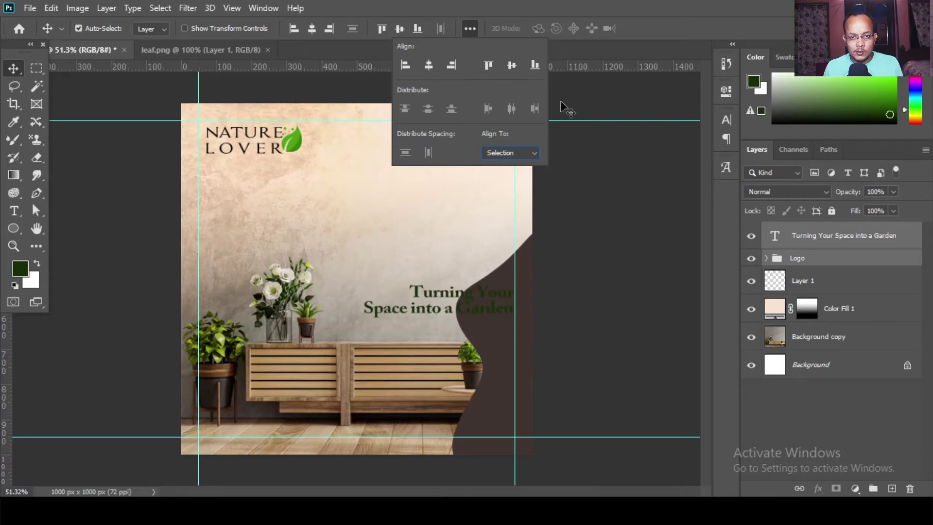
# - Move Ellipse 1 out of the Logo group and Layer 1 into it
pyautogui.click(751, 259)
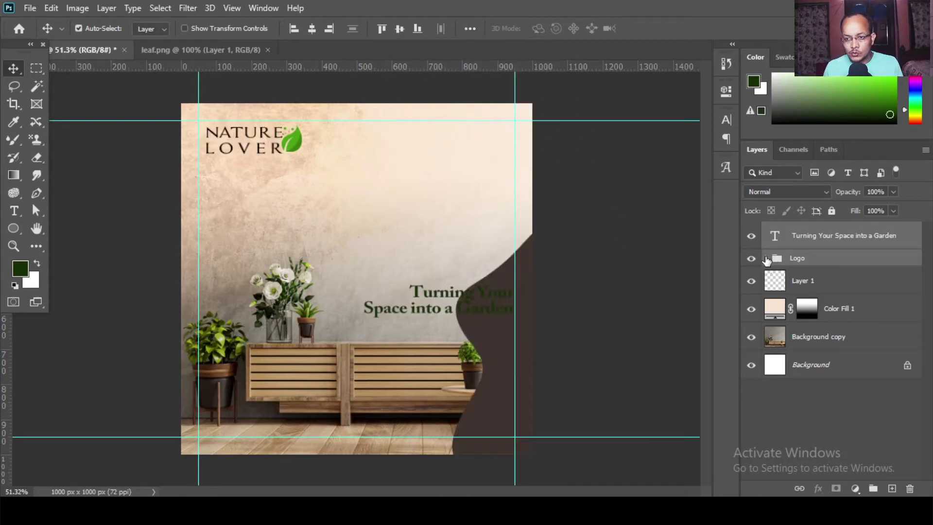
pyautogui.click(766, 258)
pyautogui.click(831, 291)
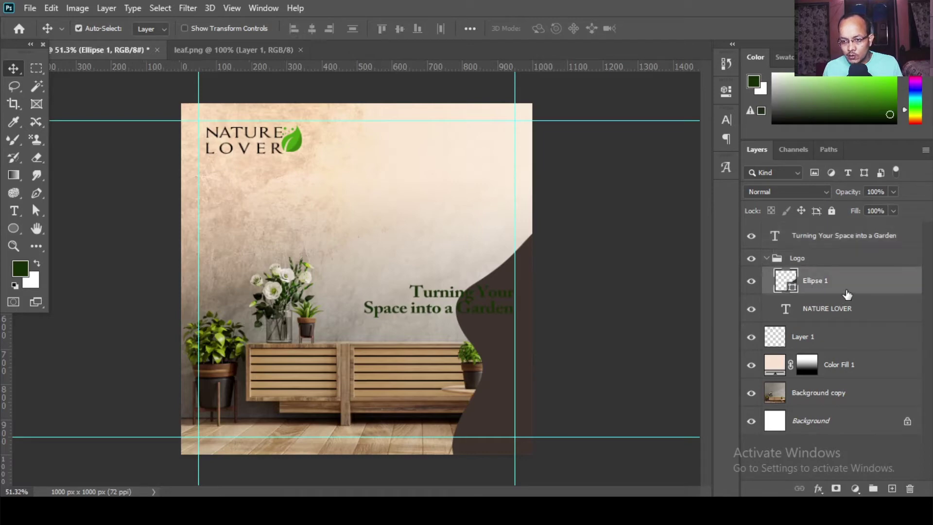
pyautogui.click(749, 340)
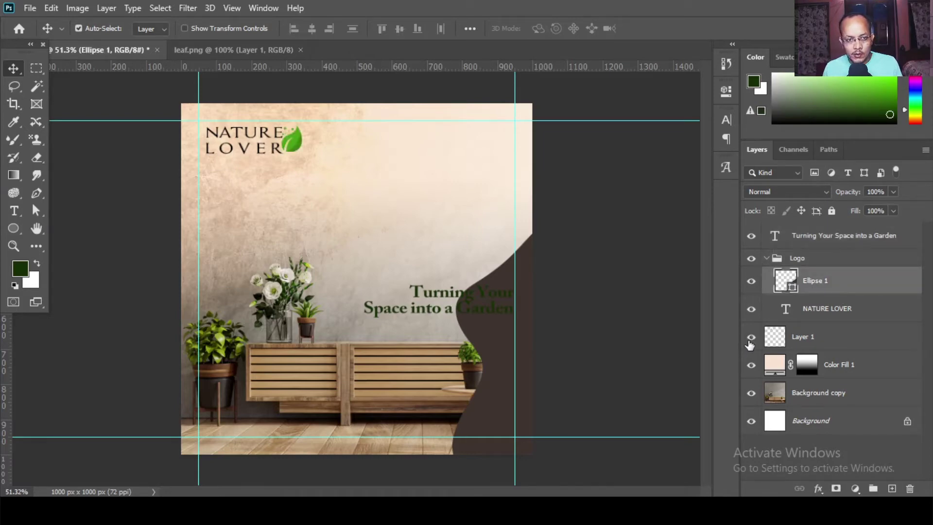
pyautogui.moveTo(847, 282); pyautogui.dragTo(838, 246)
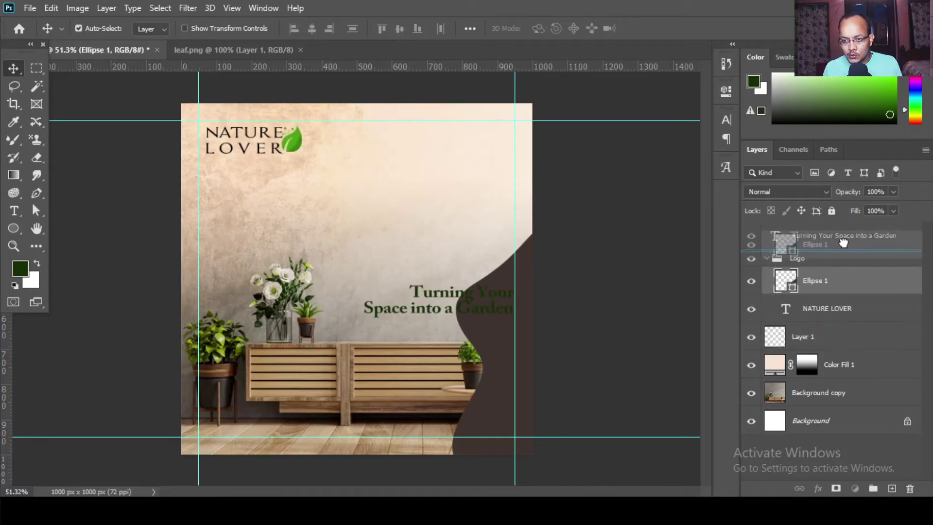
pyautogui.moveTo(799, 336); pyautogui.dragTo(811, 300)
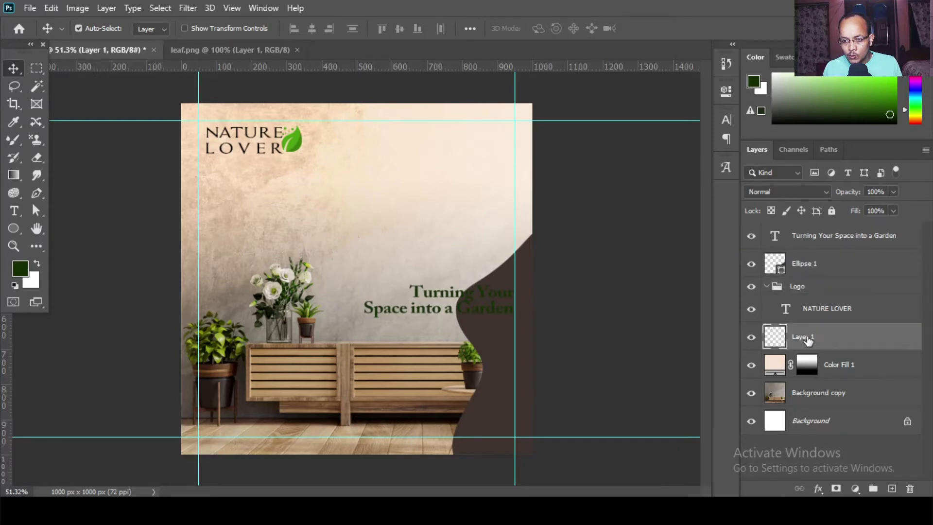
pyautogui.click(773, 286)
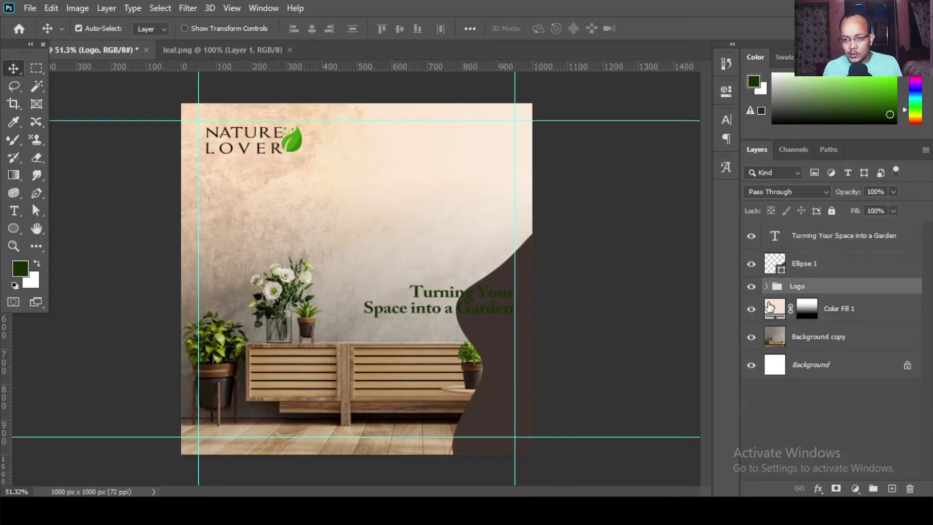
# - Move the headline back to the top right and vertically centre it with the Logo group
pyautogui.press('ctrl')
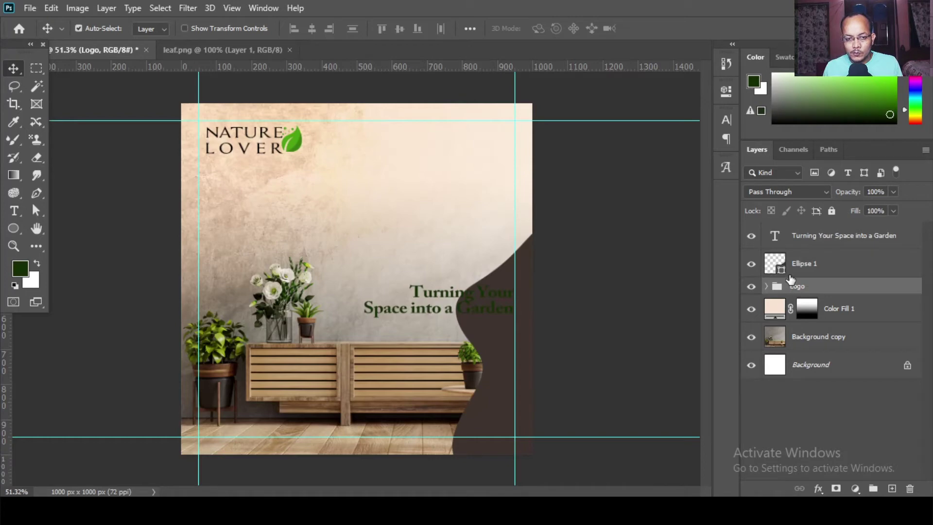
pyautogui.moveTo(435, 292); pyautogui.dragTo(436, 136)
pyautogui.keyDown('ctrl'); pyautogui.click(806, 288); pyautogui.keyUp('ctrl')
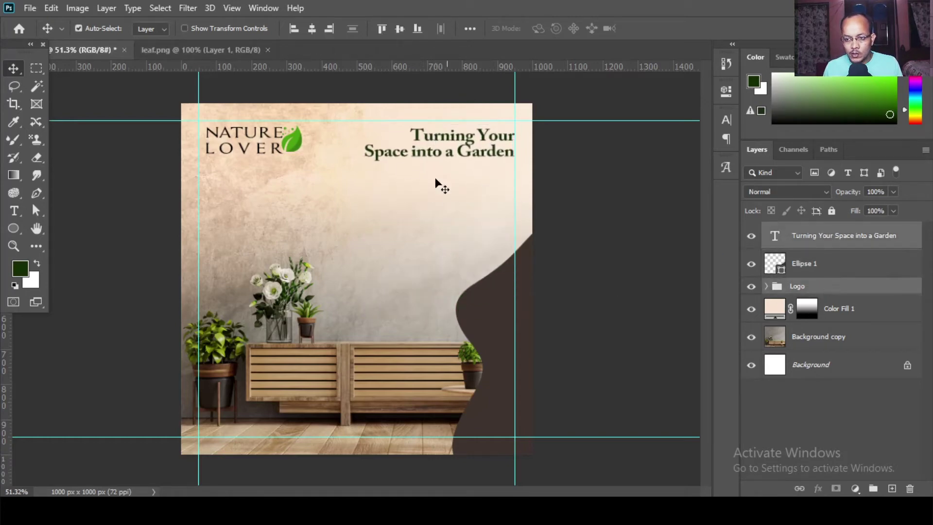
pyautogui.click(401, 28)
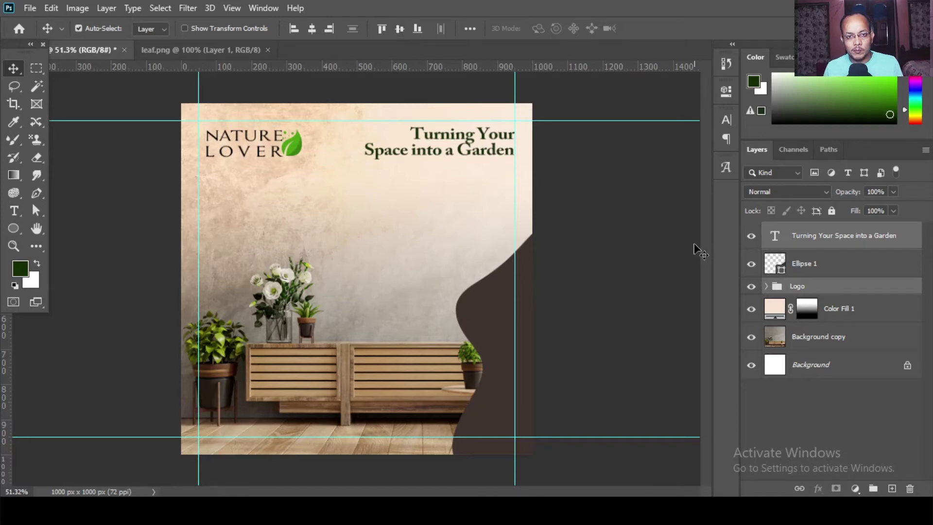
pyautogui.press('Up')
pyautogui.press('Up')
pyautogui.press('Up')
pyautogui.press('Up')
pyautogui.press('Up')
pyautogui.press('Up')
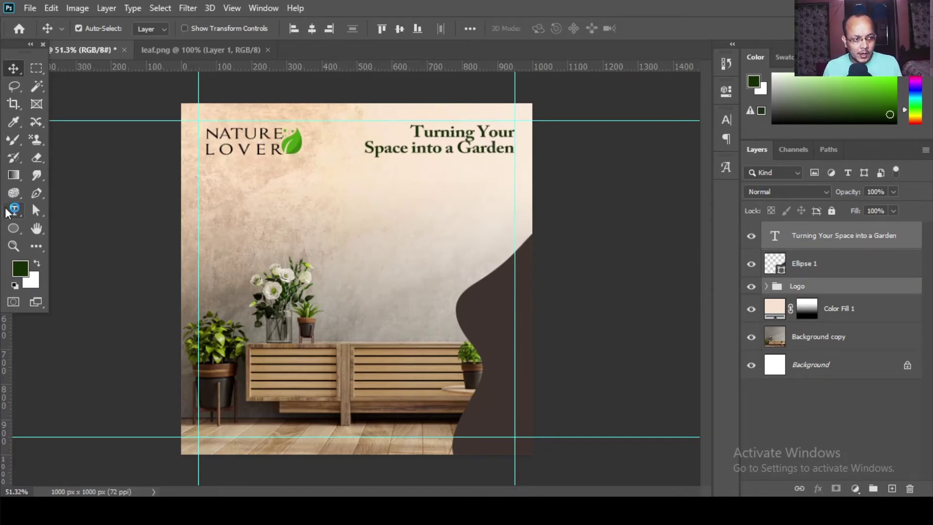
# - Increase the line spacing of the whole heading in the Character settings
pyautogui.click(14, 211)
pyautogui.click(471, 151)
pyautogui.hotkey('ctrl', 'a')
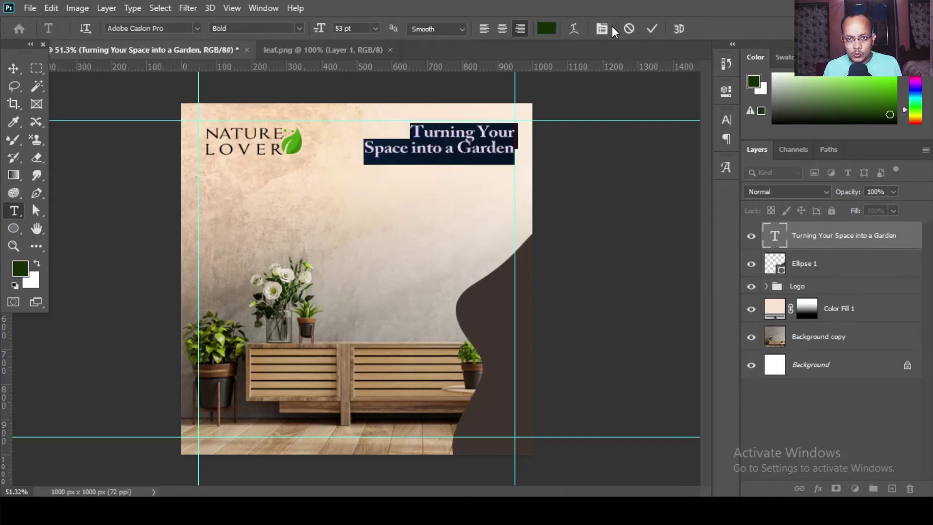
pyautogui.click(601, 28)
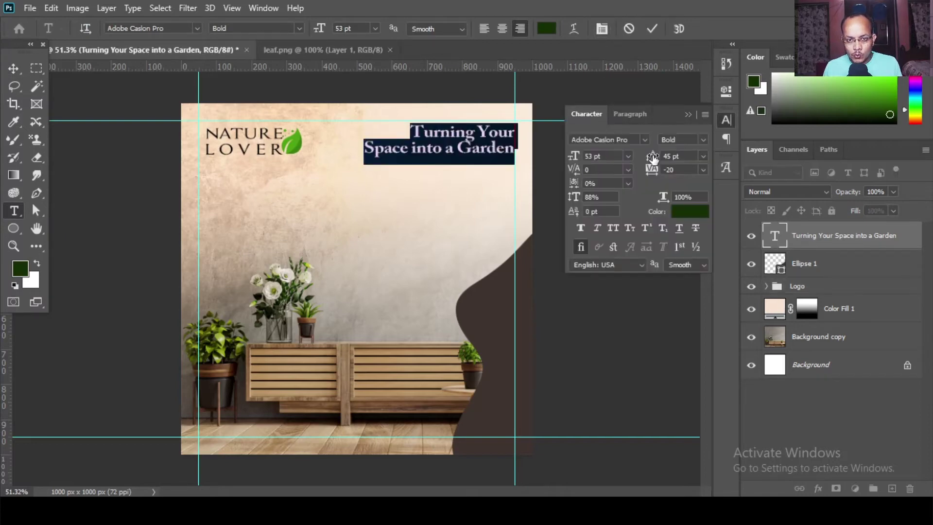
pyautogui.moveTo(652, 158); pyautogui.dragTo(664, 161)
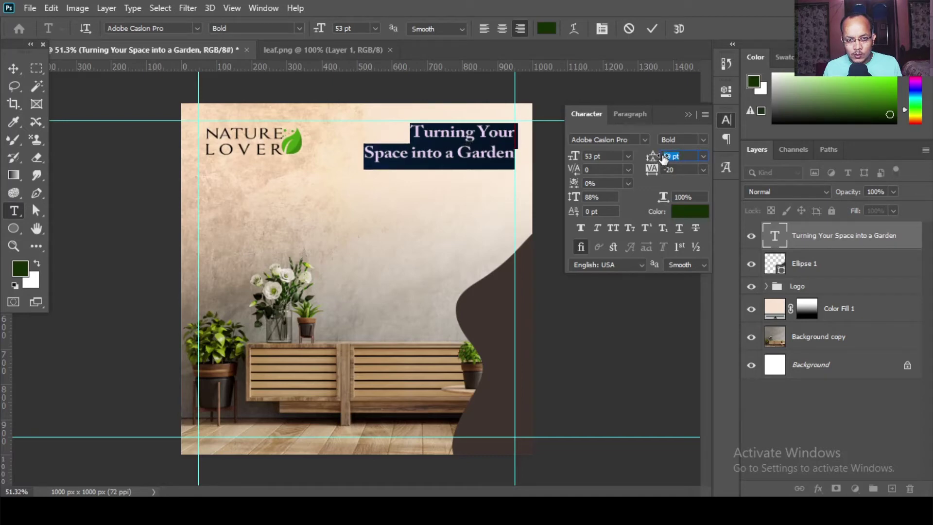
pyautogui.click(725, 120)
# - Re-align the NATURE LOVER logo's vertical centre with the heading, then reopen the heading text
pyautogui.click(14, 69)
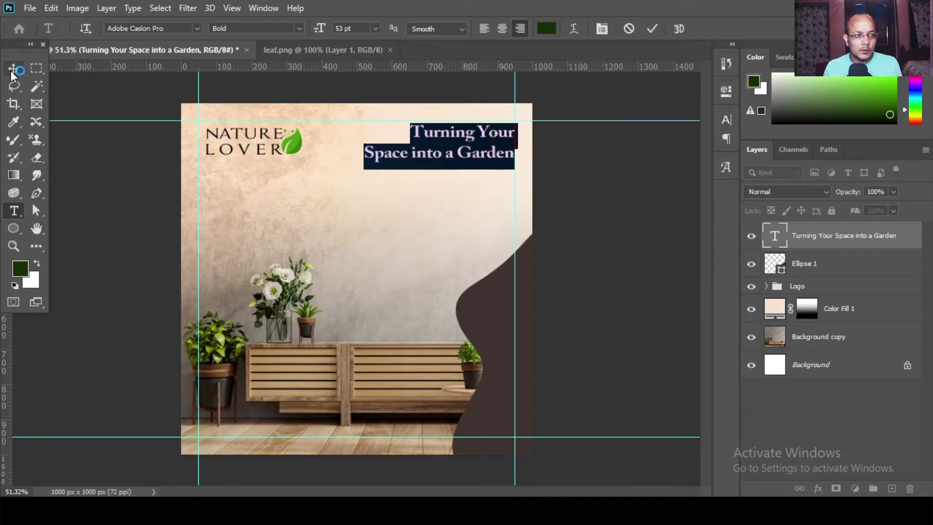
pyautogui.press('ctrl')
pyautogui.keyDown('ctrl'); pyautogui.click(805, 292); pyautogui.keyUp('ctrl')
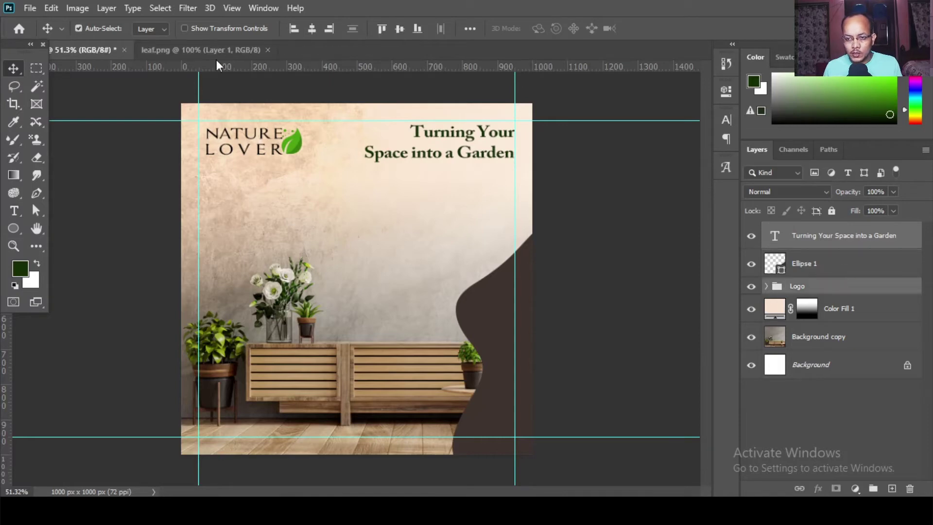
pyautogui.click(399, 29)
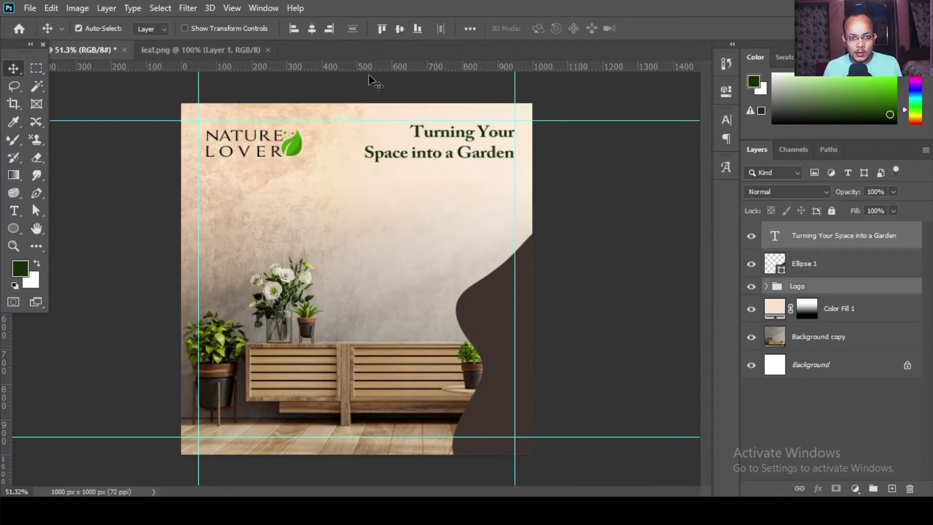
pyautogui.click(602, 206)
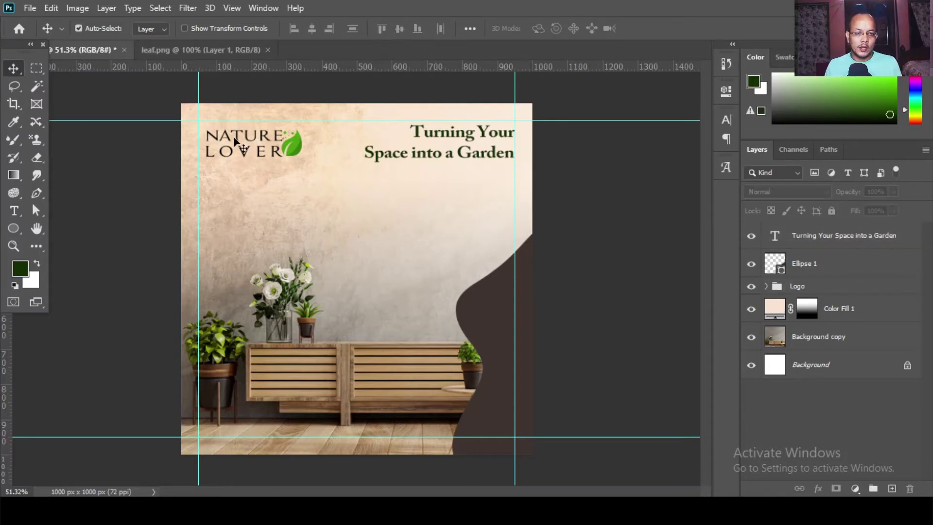
pyautogui.click(14, 210)
pyautogui.click(459, 157)
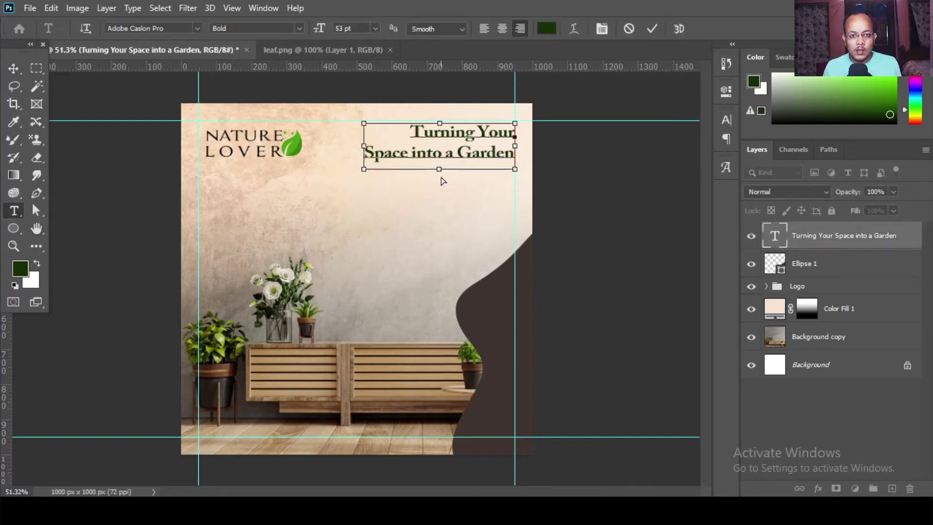
# - Change the whole heading 'Turning Your Space into a Garden' to Montserrat Bold
pyautogui.hotkey('ctrl', 'a')
pyautogui.click(145, 29)
pyautogui.write('a')
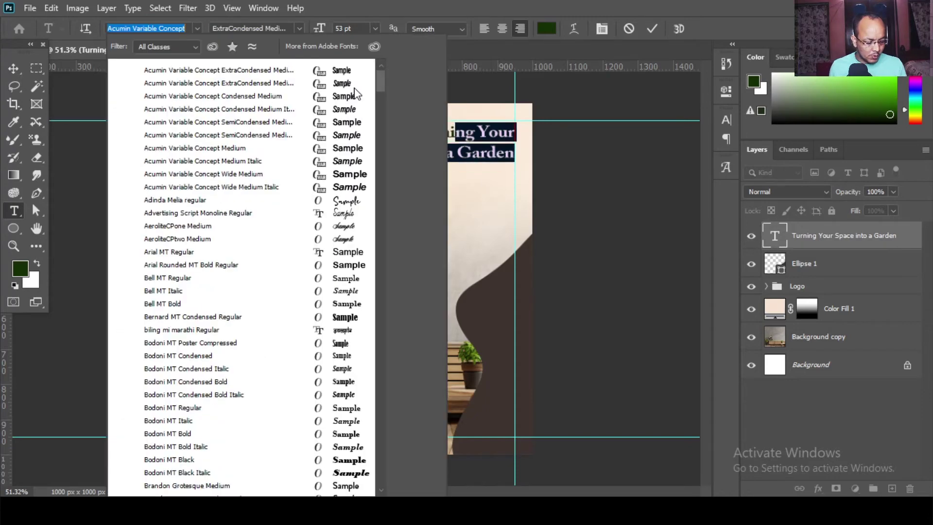
pyautogui.write('on')
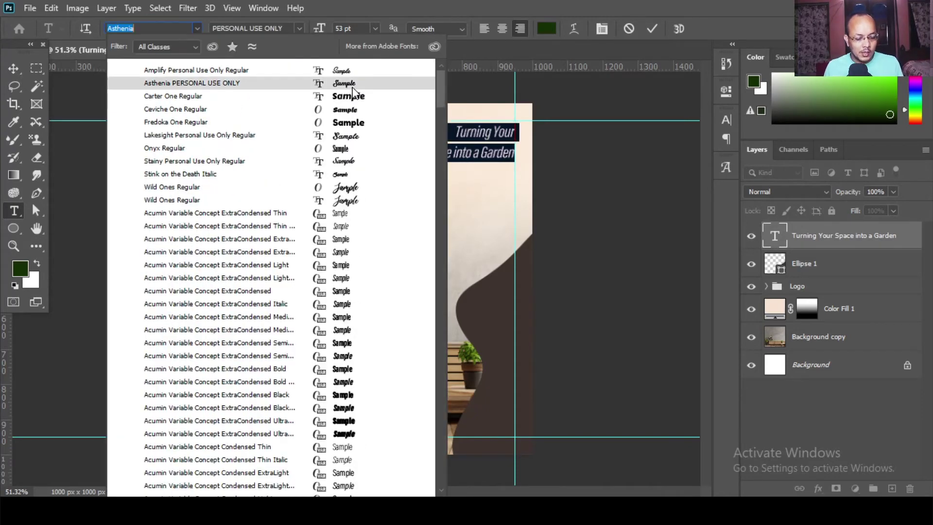
pyautogui.press('BackSpace')
pyautogui.press('BackSpace')
pyautogui.write('m')
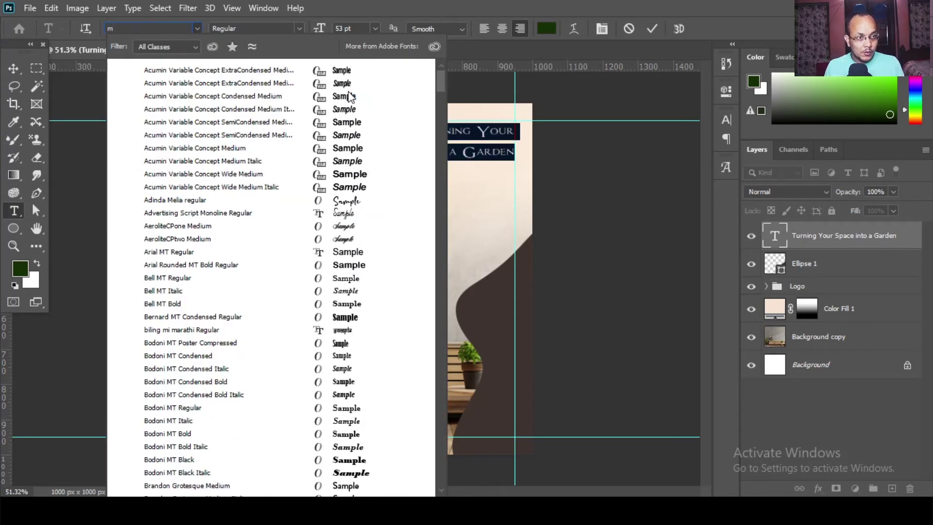
pyautogui.write('on')
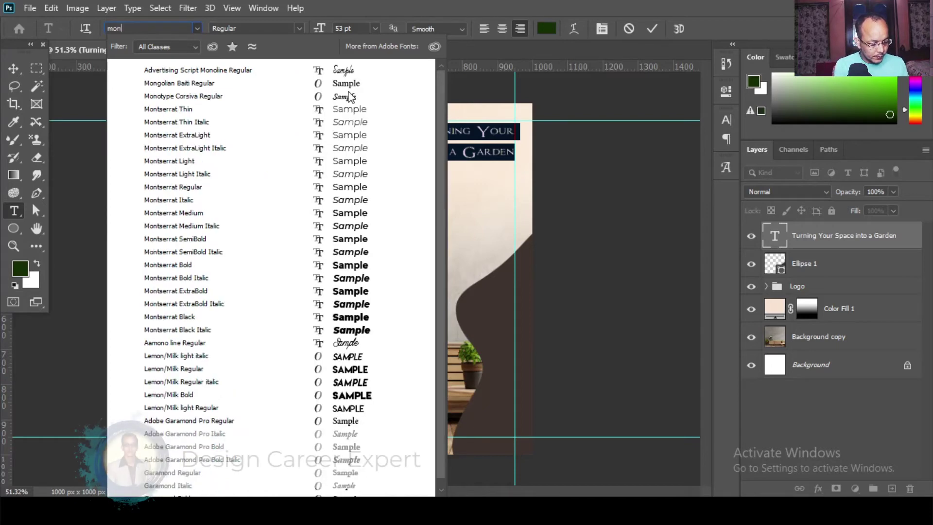
pyautogui.write('t')
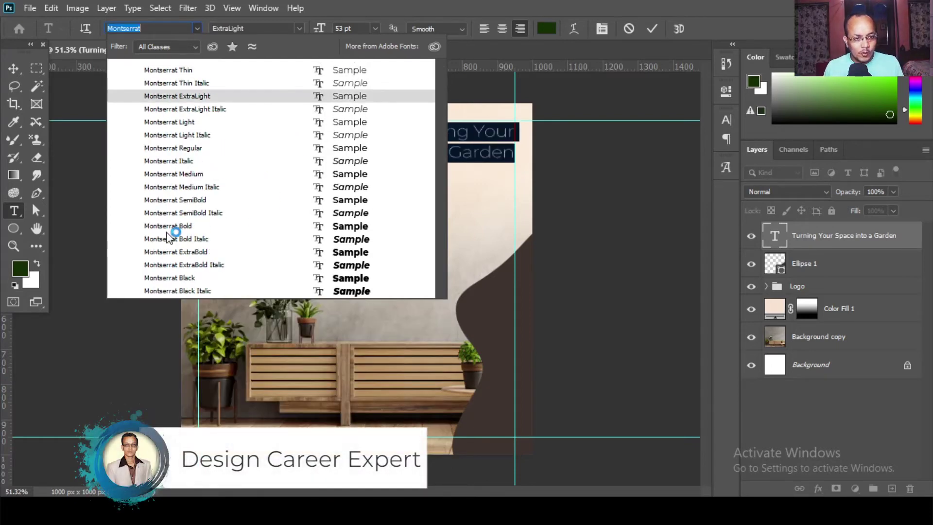
pyautogui.click(174, 225)
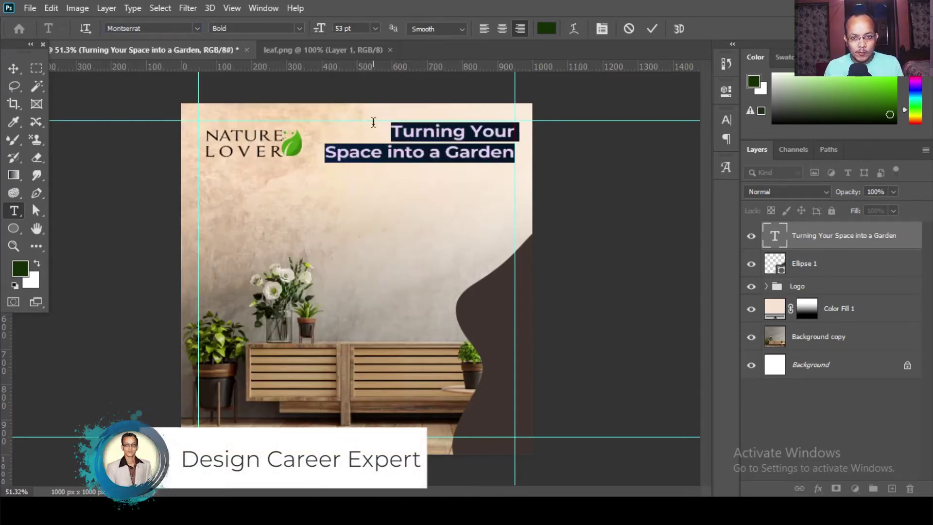
# - Make the heading All Caps, put A GARDEN on its own line, and enlarge GARDEN to 78 pt
pyautogui.click(602, 32)
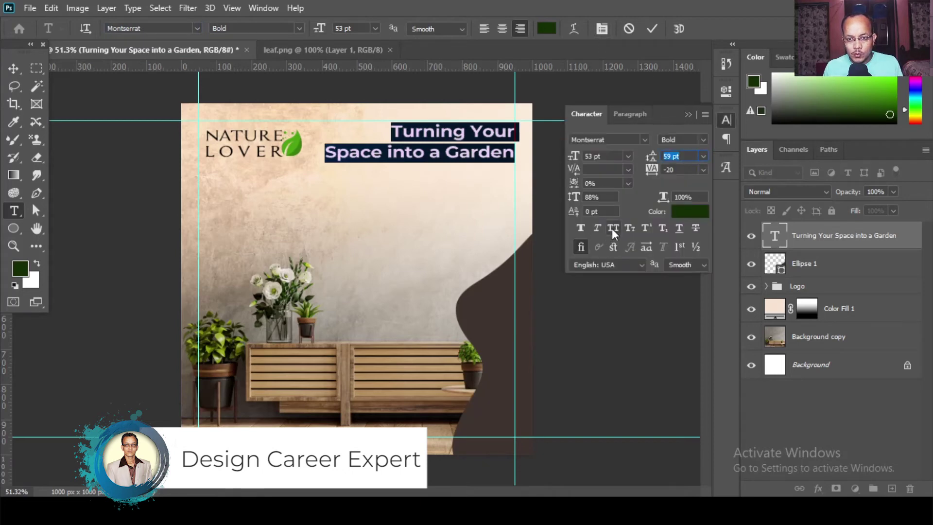
pyautogui.click(613, 228)
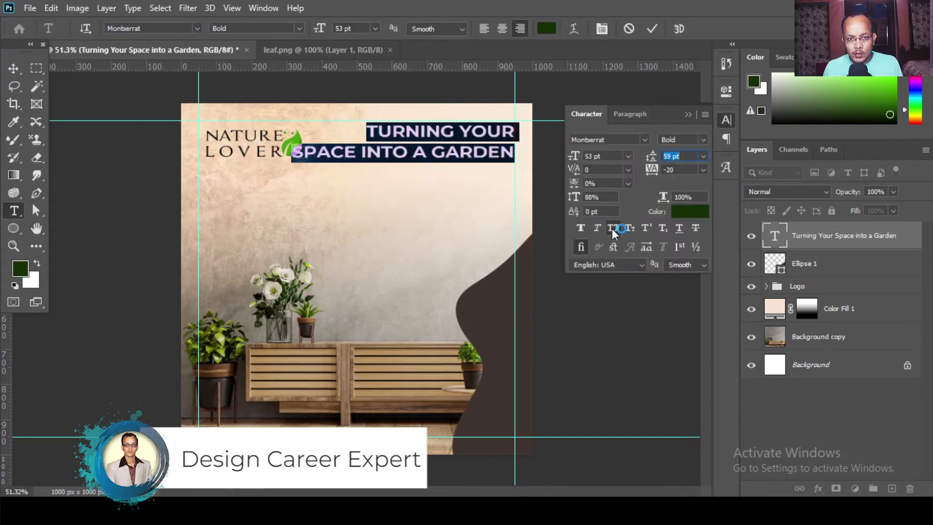
pyautogui.click(436, 153)
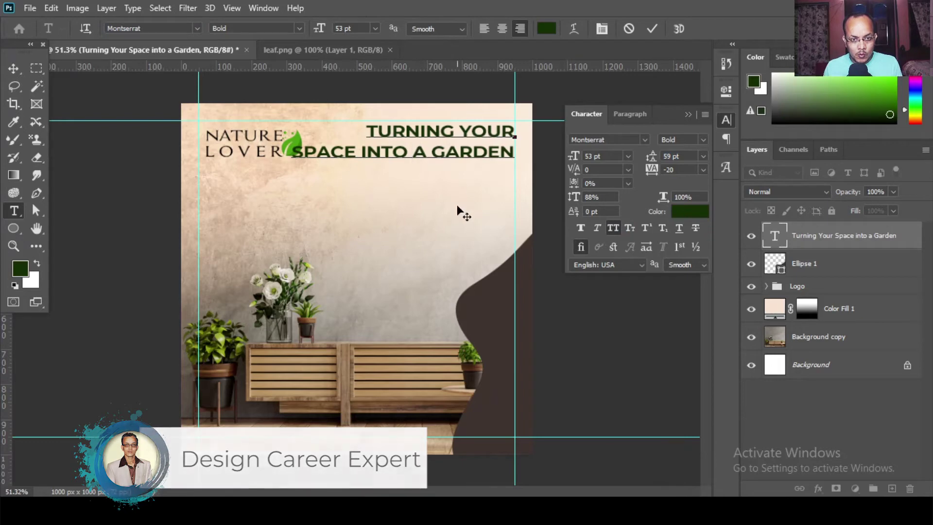
pyautogui.press('Return')
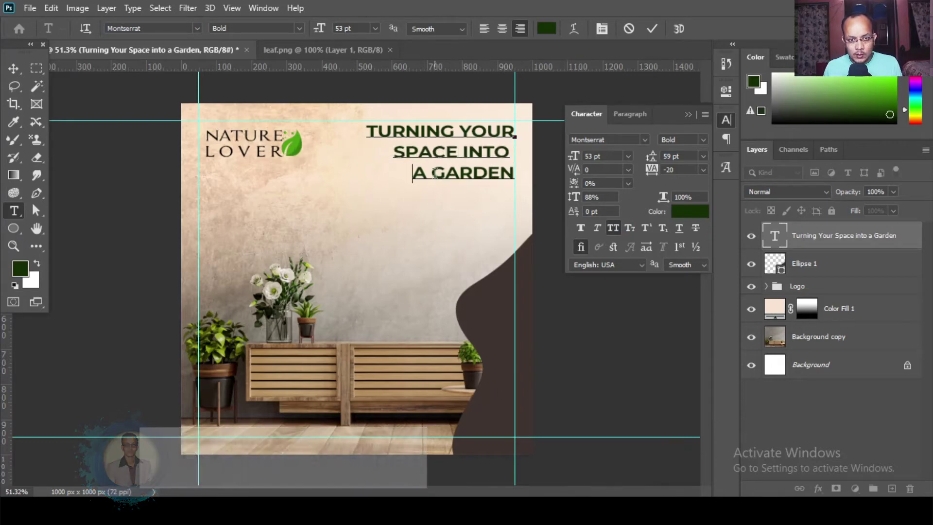
pyautogui.moveTo(431, 173); pyautogui.dragTo(513, 175)
pyautogui.moveTo(573, 163); pyautogui.dragTo(592, 164)
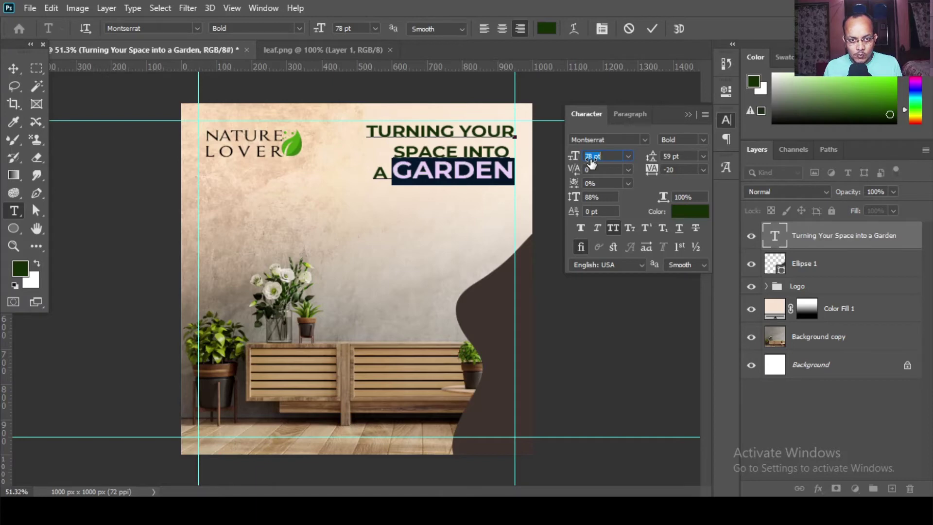
pyautogui.click(391, 175)
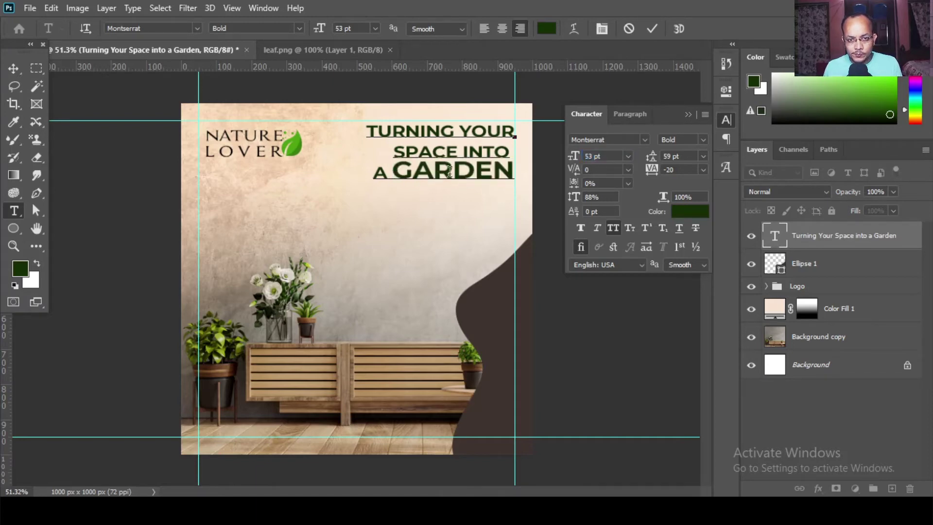
# - Remove the trailing space after INTO and shrink the SPACE INTO line
pyautogui.moveTo(397, 153); pyautogui.dragTo(509, 152)
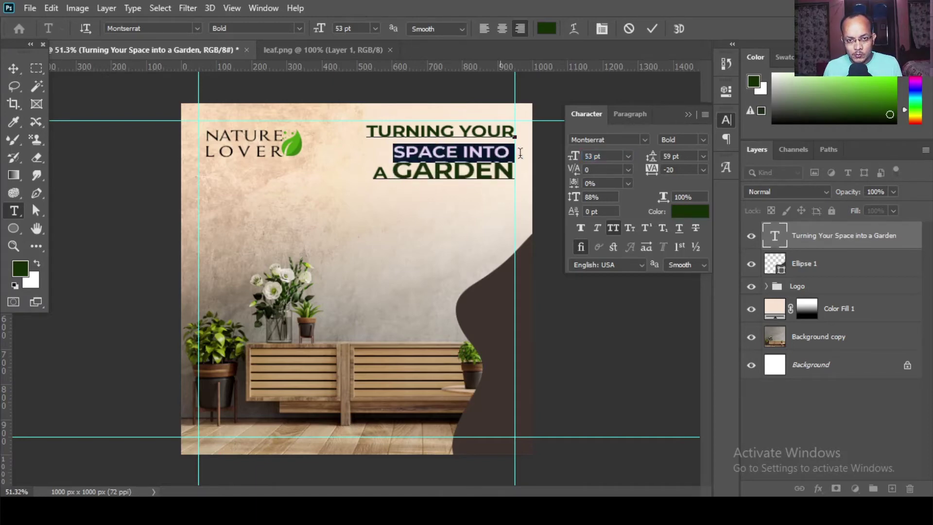
pyautogui.click(506, 152)
pyautogui.press('Delete')
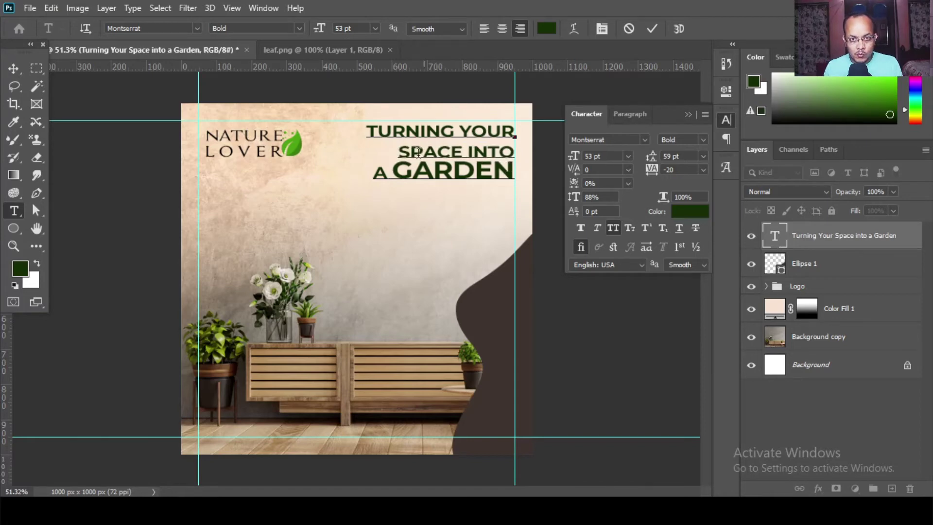
pyautogui.moveTo(403, 149)
pyautogui.mouseDown()
pyautogui.moveTo(528, 145)
pyautogui.moveTo(570, 161)
pyautogui.mouseUp()
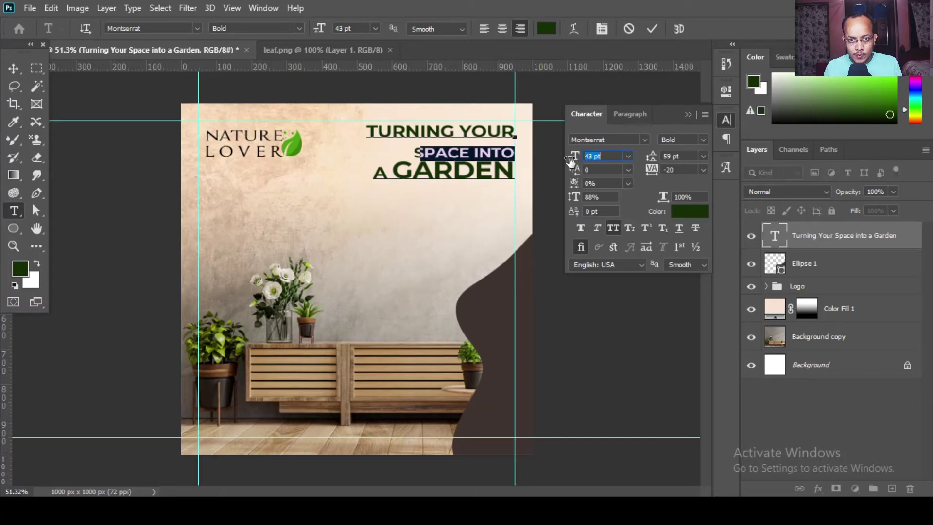
pyautogui.click(492, 172)
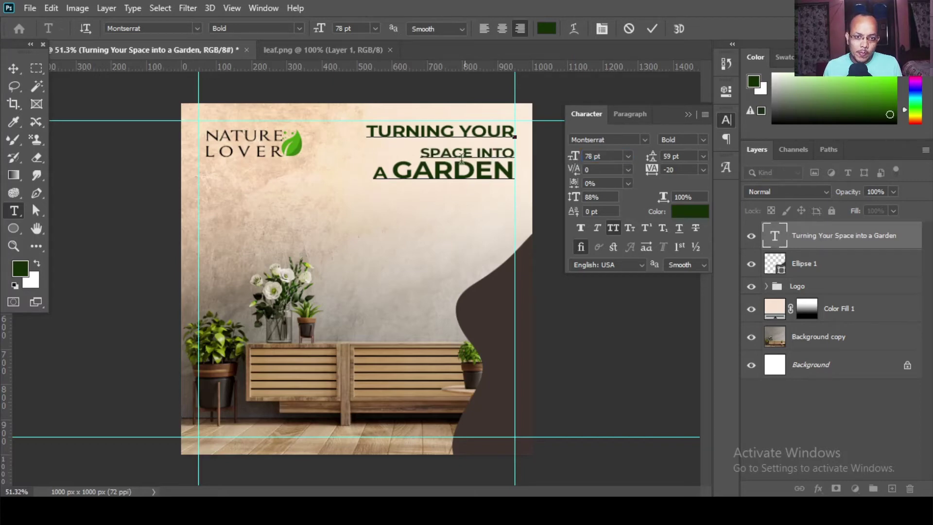
# - Colour TURNING YOUR SPACE INTO a brighter green
pyautogui.moveTo(514, 151); pyautogui.dragTo(349, 130)
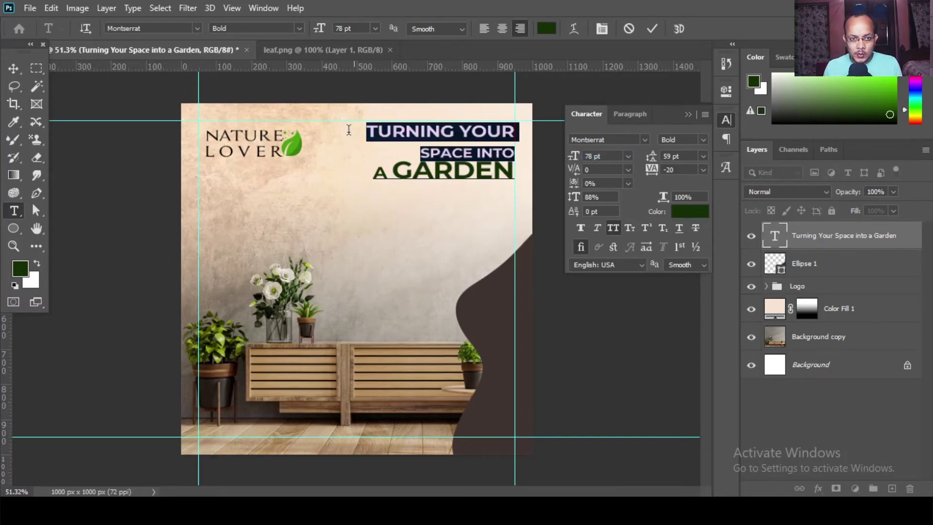
pyautogui.click(682, 214)
pyautogui.moveTo(714, 335); pyautogui.dragTo(714, 283)
pyautogui.click(847, 191)
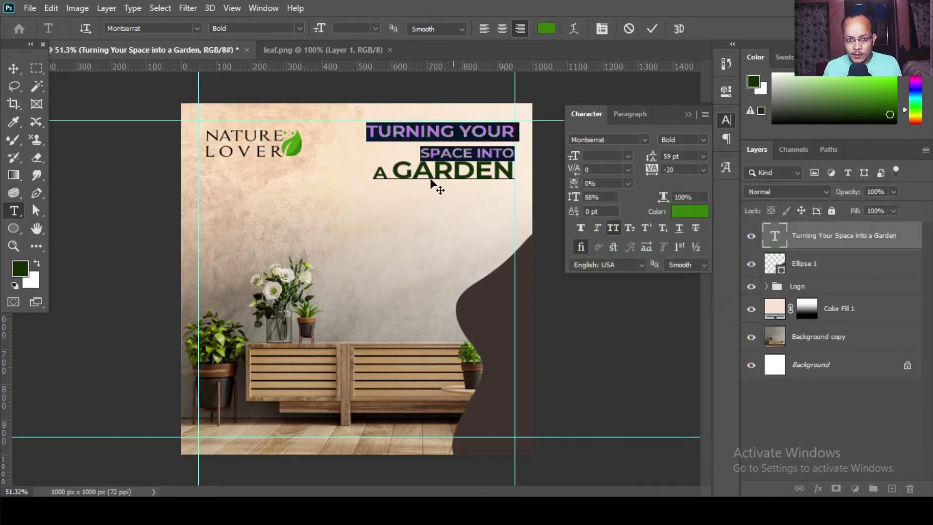
# - Tighten the line spacing of the TURNING YOUR SPACE INTO lines
pyautogui.click(14, 69)
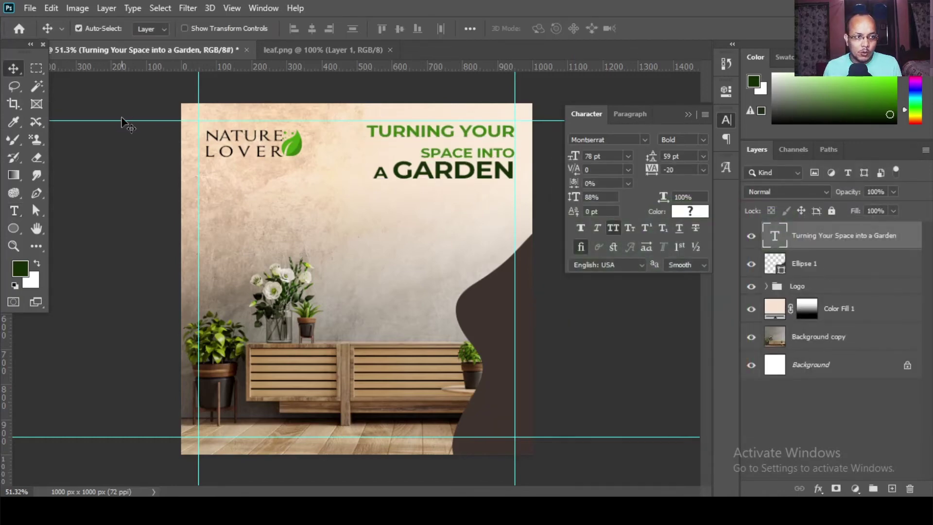
pyautogui.click(14, 211)
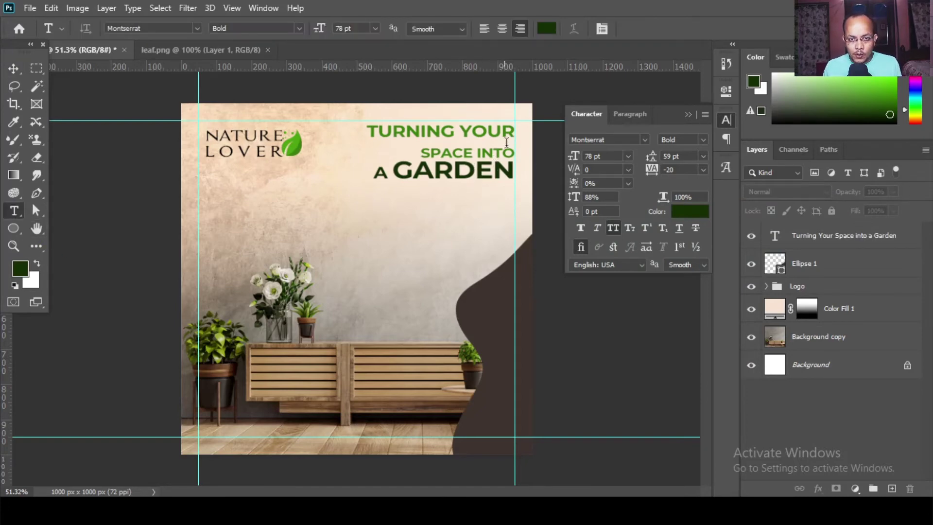
pyautogui.moveTo(511, 152); pyautogui.dragTo(346, 123)
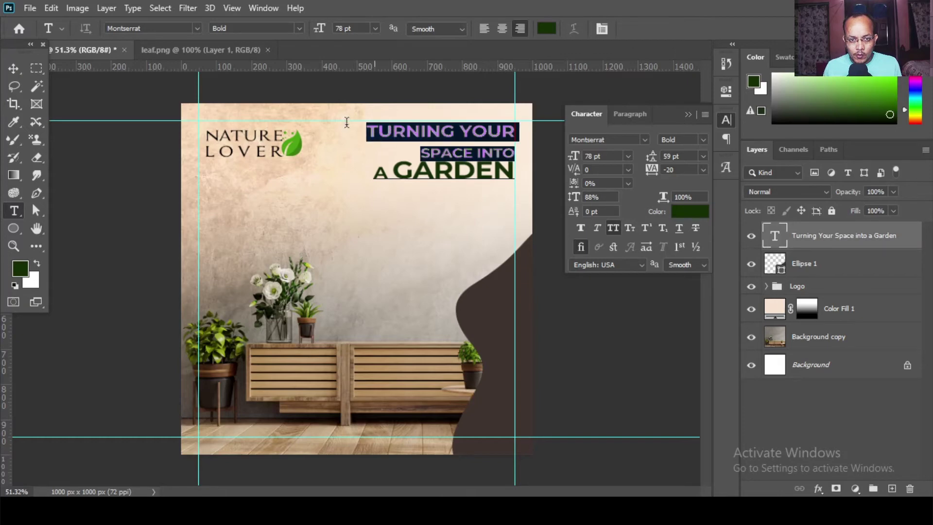
pyautogui.moveTo(654, 160); pyautogui.dragTo(642, 160)
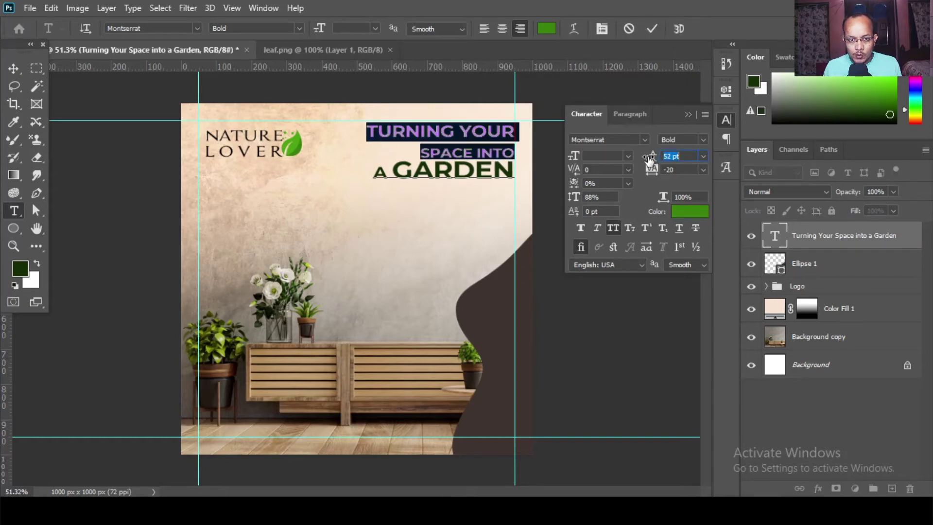
pyautogui.click(457, 154)
# - Give A GARDEN a brighter green colour
pyautogui.moveTo(378, 167); pyautogui.dragTo(545, 165)
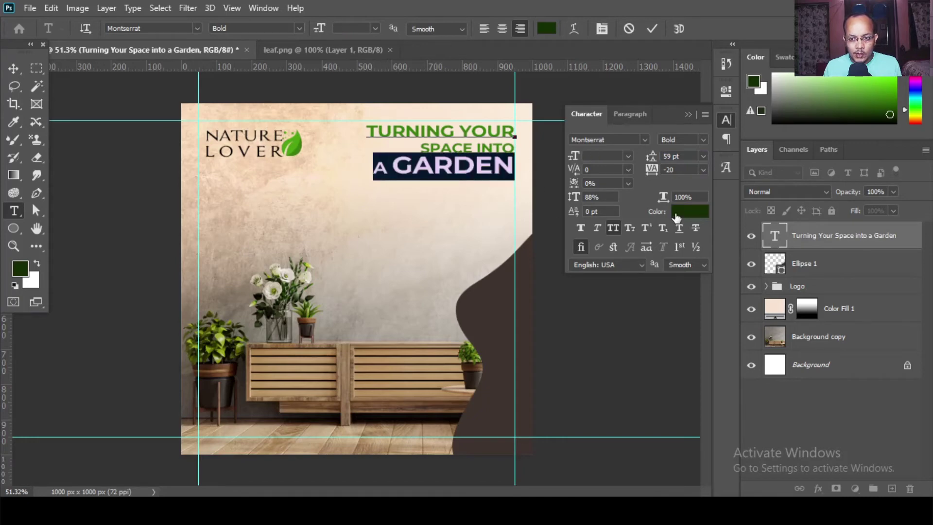
pyautogui.click(676, 214)
pyautogui.moveTo(718, 337); pyautogui.dragTo(719, 321)
pyautogui.click(865, 191)
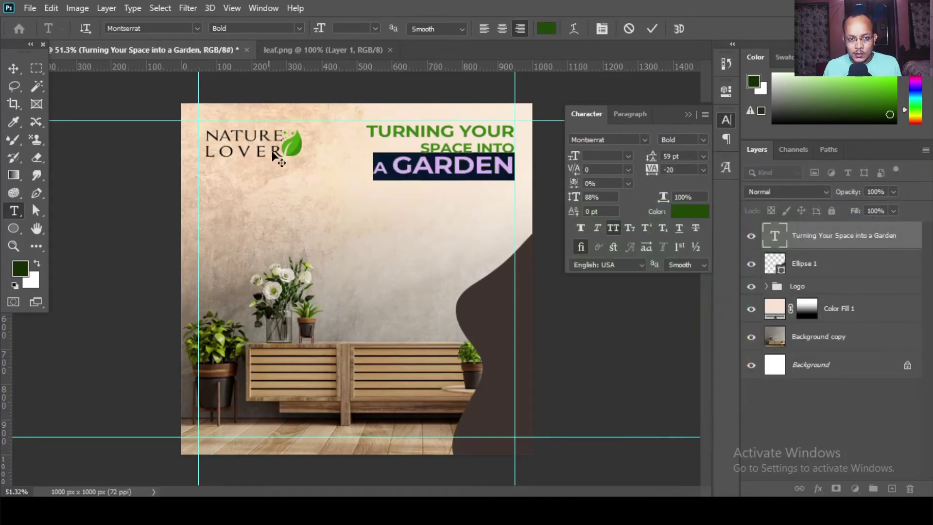
# - Collapse the Character panel and vertically centre the Logo group with the headline
pyautogui.click(14, 68)
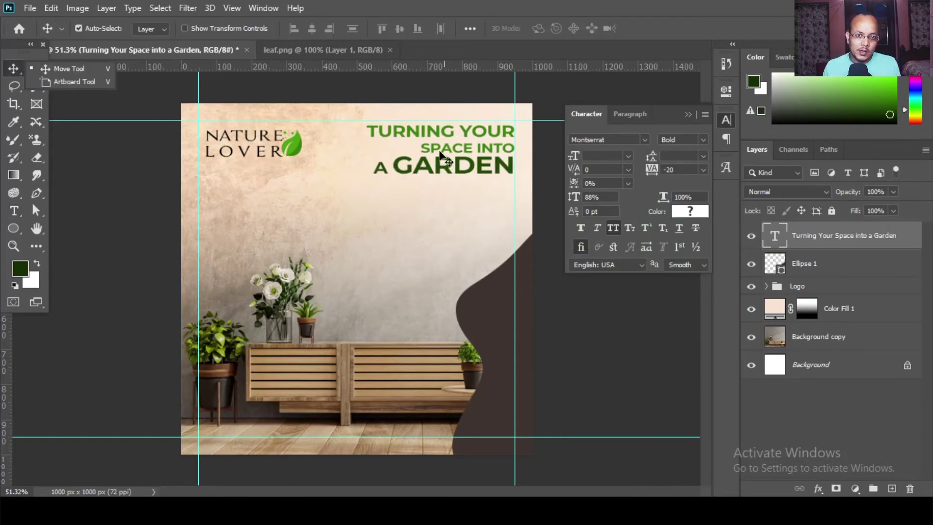
pyautogui.click(686, 115)
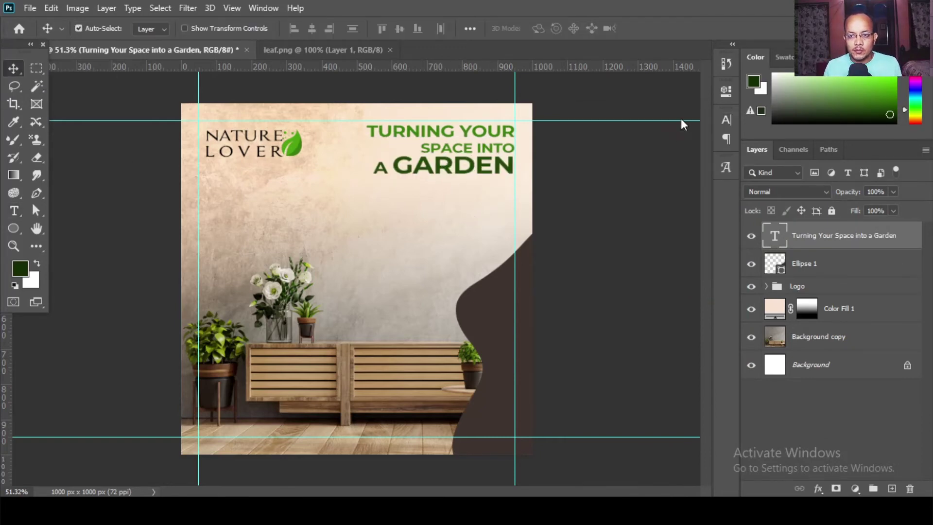
pyautogui.keyDown('ctrl'); pyautogui.click(819, 292); pyautogui.keyUp('ctrl')
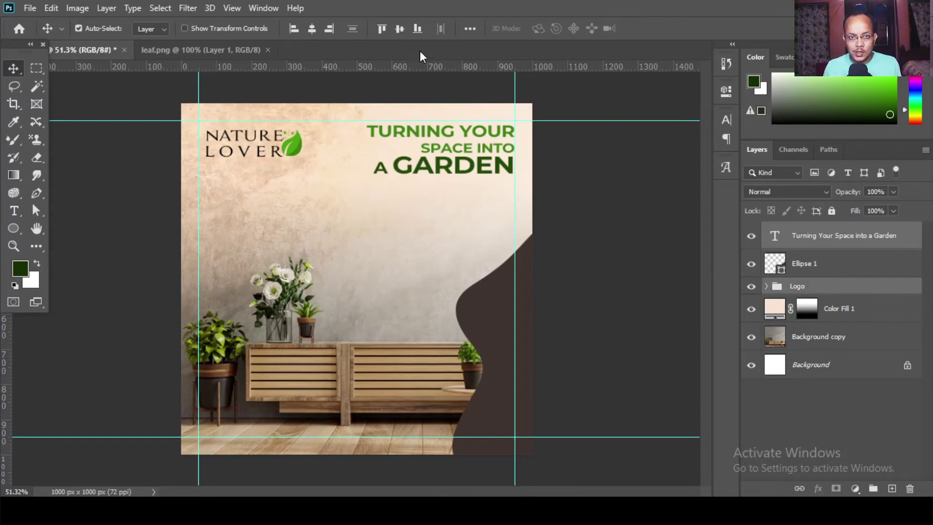
pyautogui.click(399, 29)
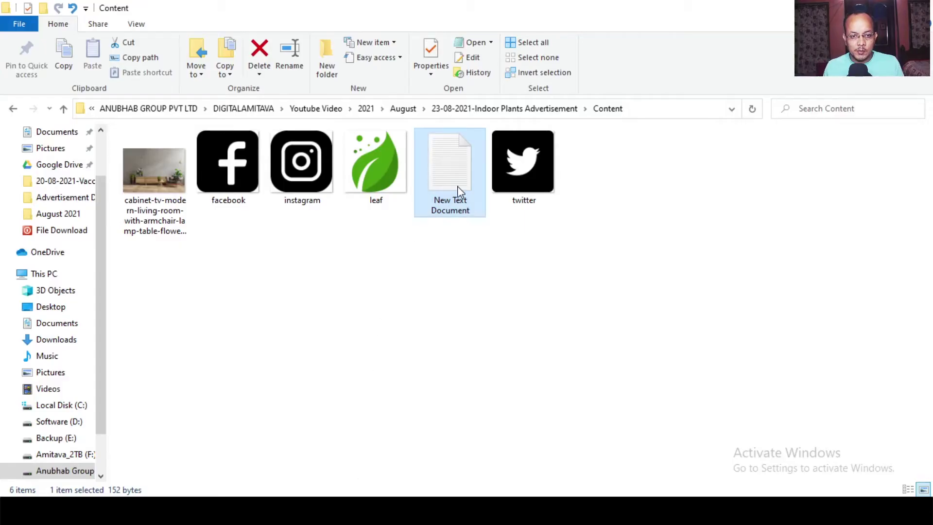
# - Select the plants-in-a-windowless-space sentence in the notes document, then return to Photoshop
pyautogui.doubleClick(459, 190)
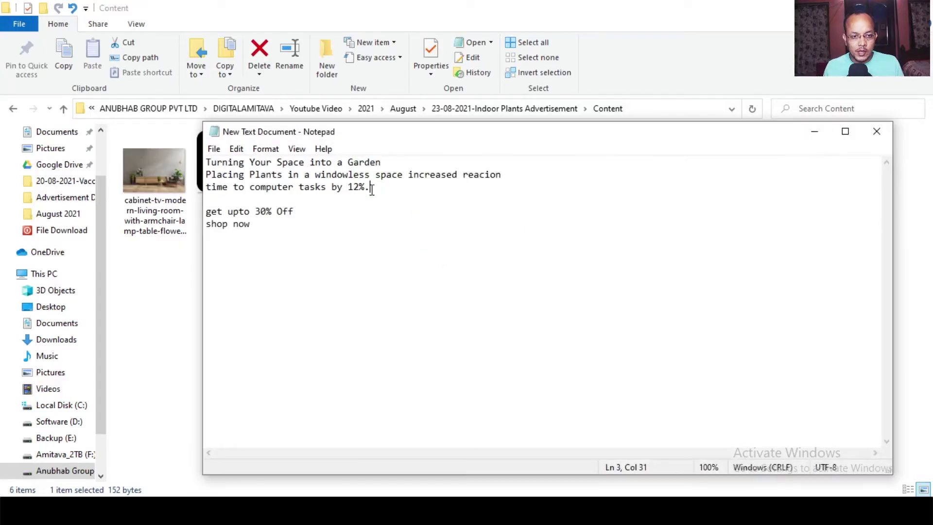
pyautogui.moveTo(372, 189); pyautogui.dragTo(186, 178)
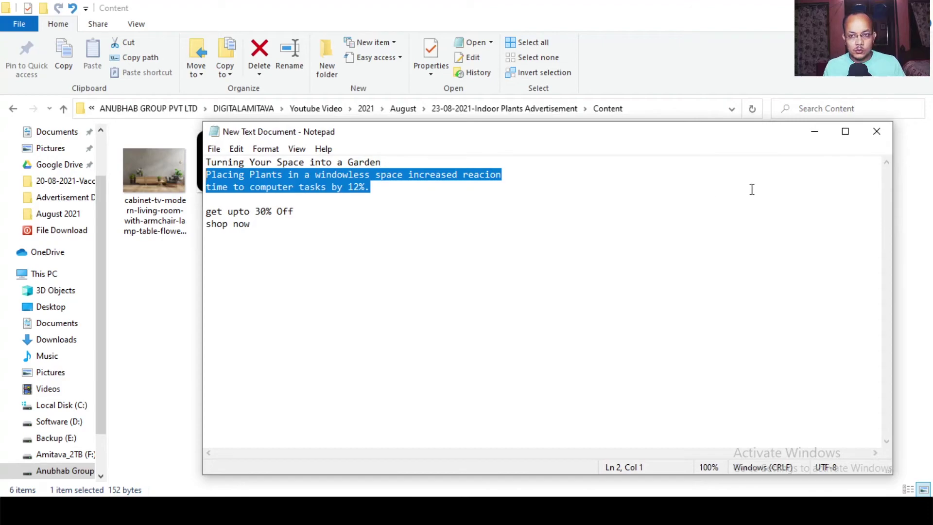
pyautogui.click(815, 132)
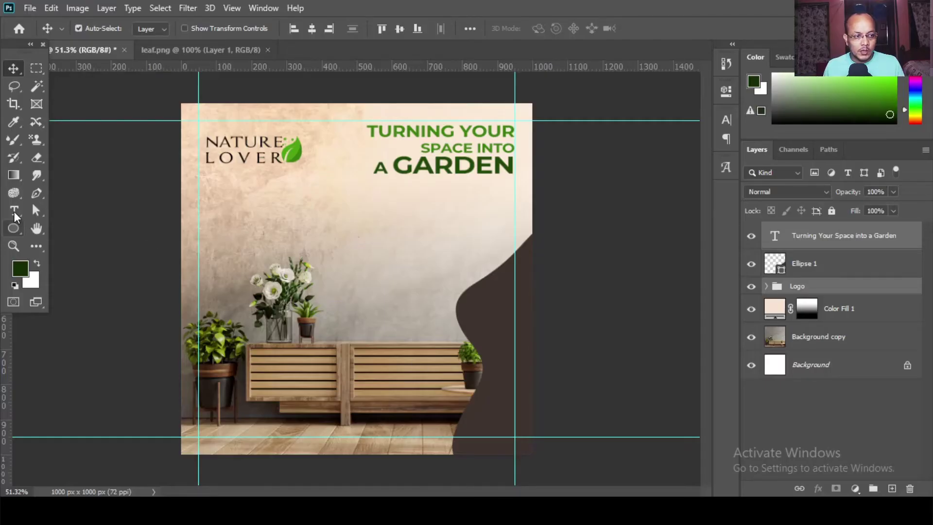
pyautogui.click(14, 211)
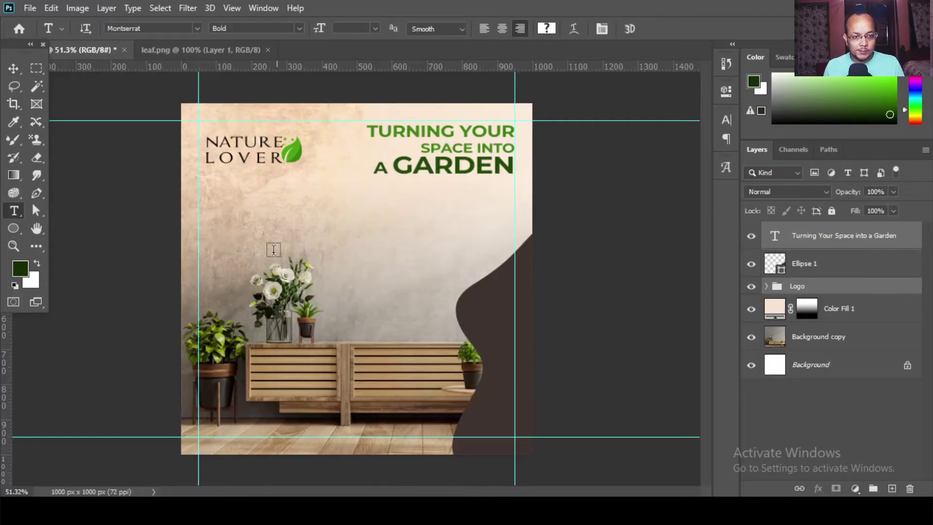
# - Paste the body sentence as a new text layer, All Caps off, Regular weight, below the headline
pyautogui.click(273, 249)
pyautogui.hotkey('ctrl', 'v')
pyautogui.hotkey('ctrl', 'a')
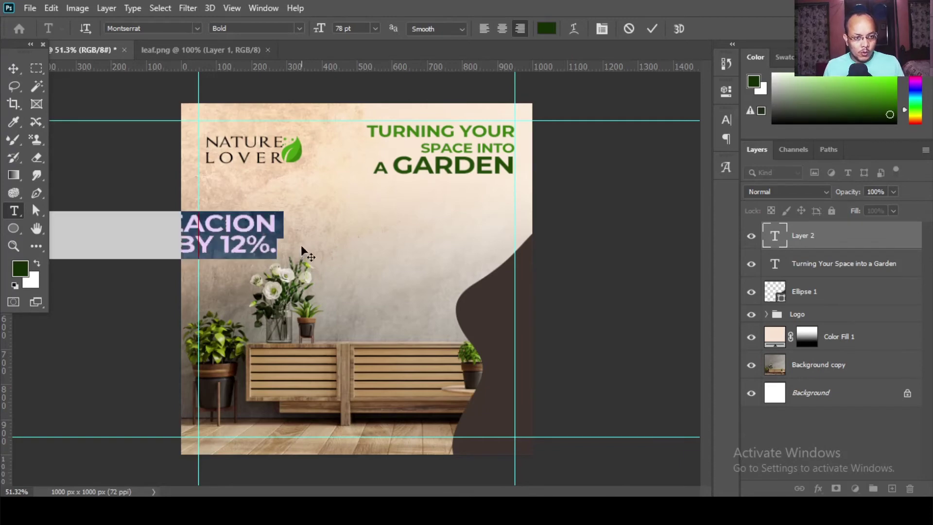
pyautogui.click(601, 28)
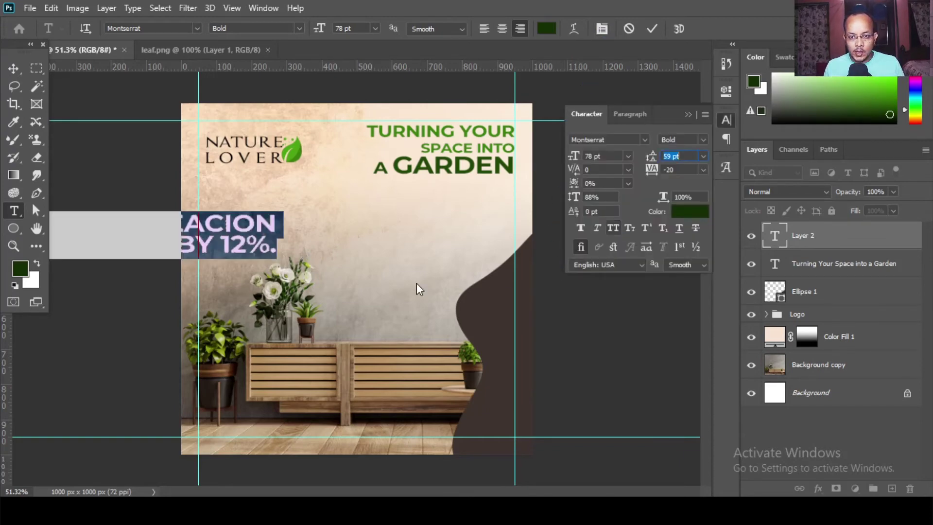
pyautogui.hotkey('ctrl', 'shift', 'k')
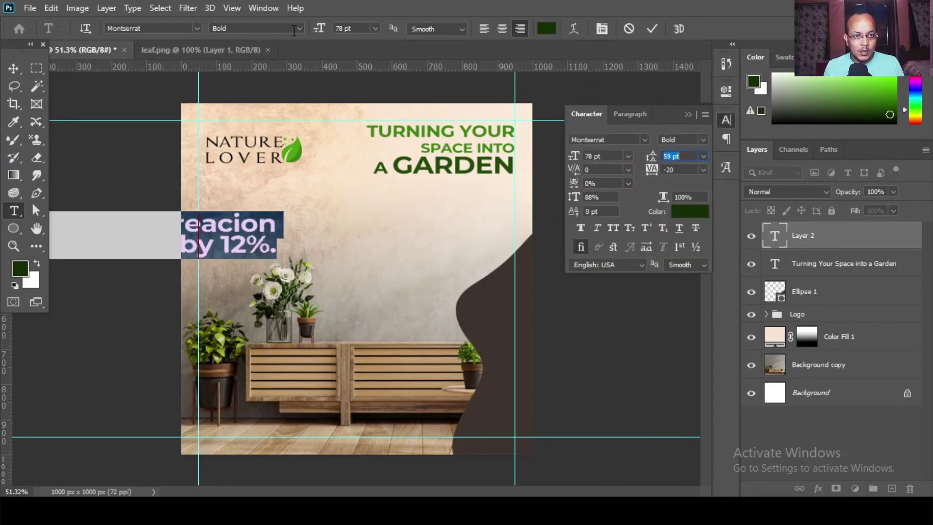
pyautogui.click(300, 31)
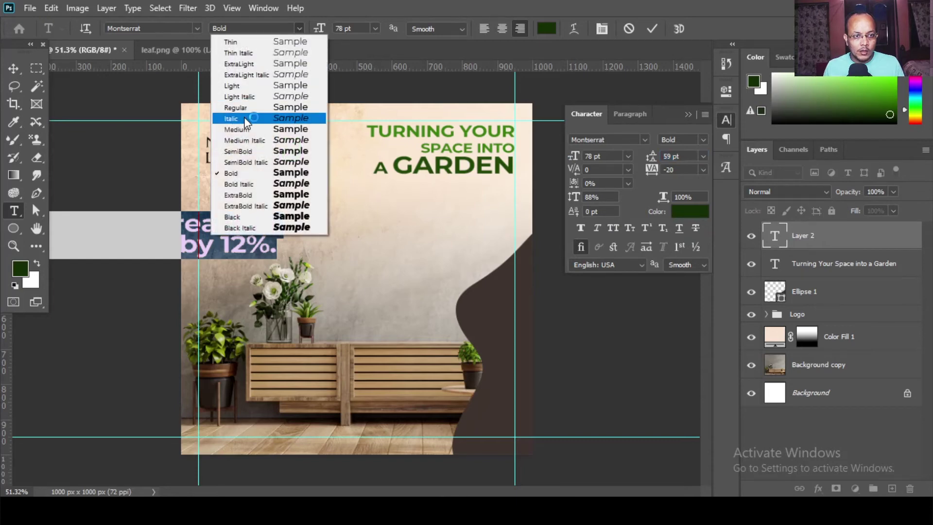
pyautogui.click(240, 108)
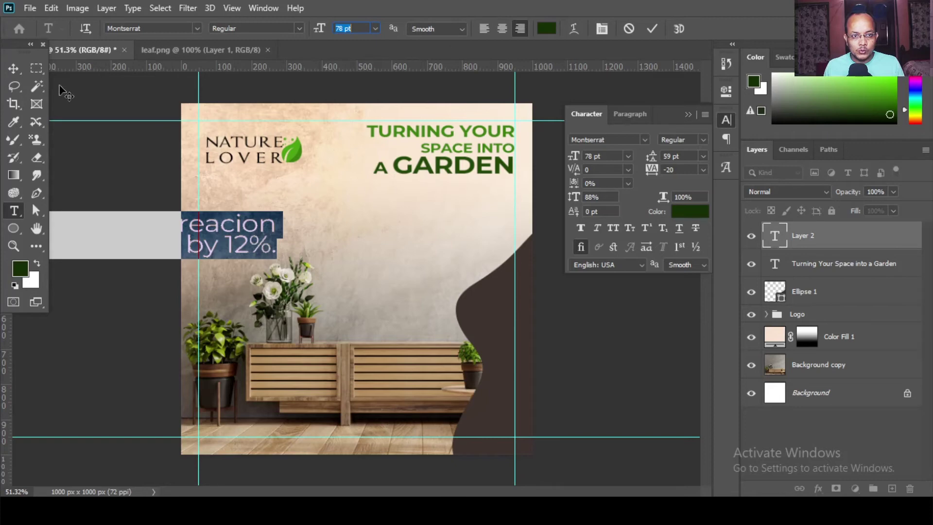
pyautogui.click(13, 72)
pyautogui.moveTo(222, 232); pyautogui.dragTo(399, 213)
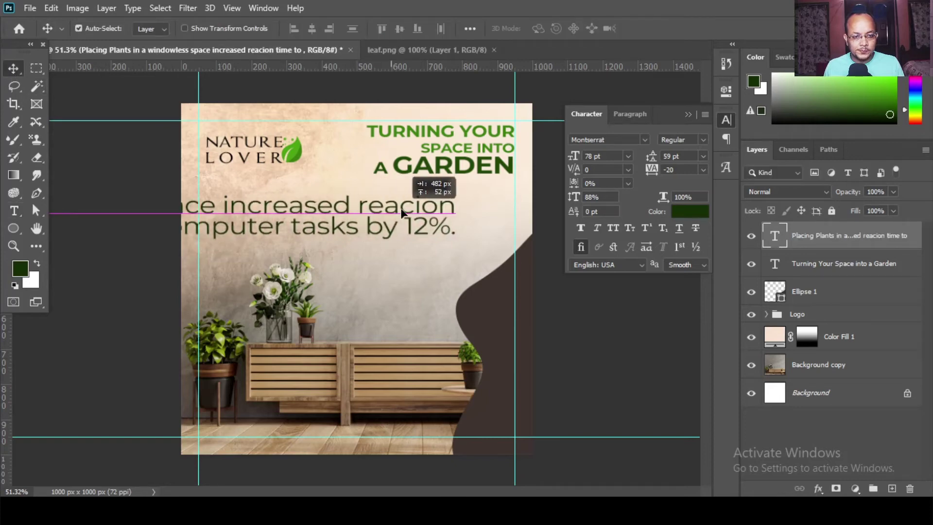
# - Shrink the body text from 78 pt to 33 pt and centre-align its lines
pyautogui.click(14, 210)
pyautogui.click(361, 225)
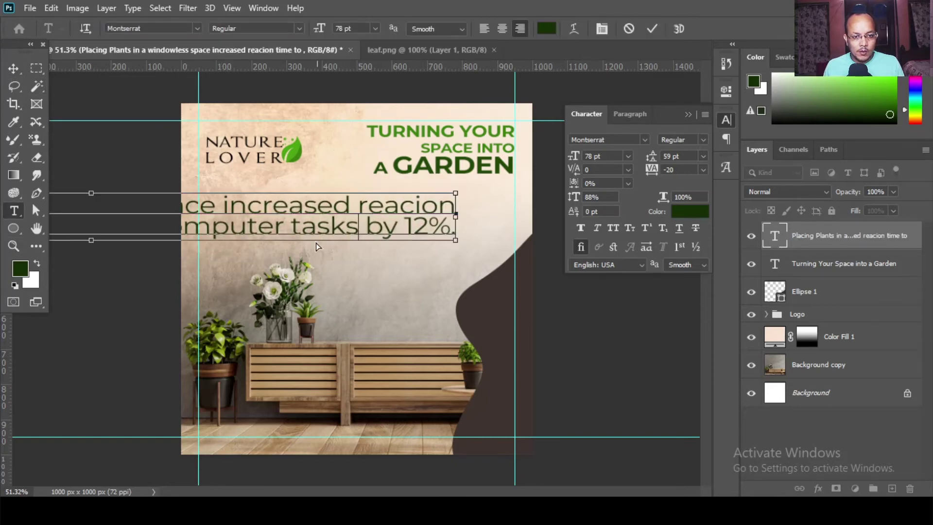
pyautogui.hotkey('ctrl', 'a')
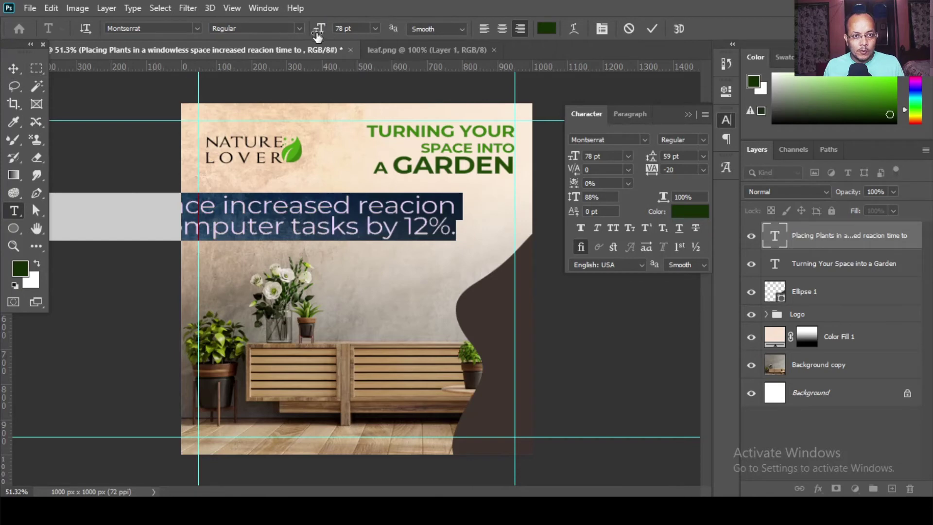
pyautogui.moveTo(323, 33); pyautogui.dragTo(291, 32)
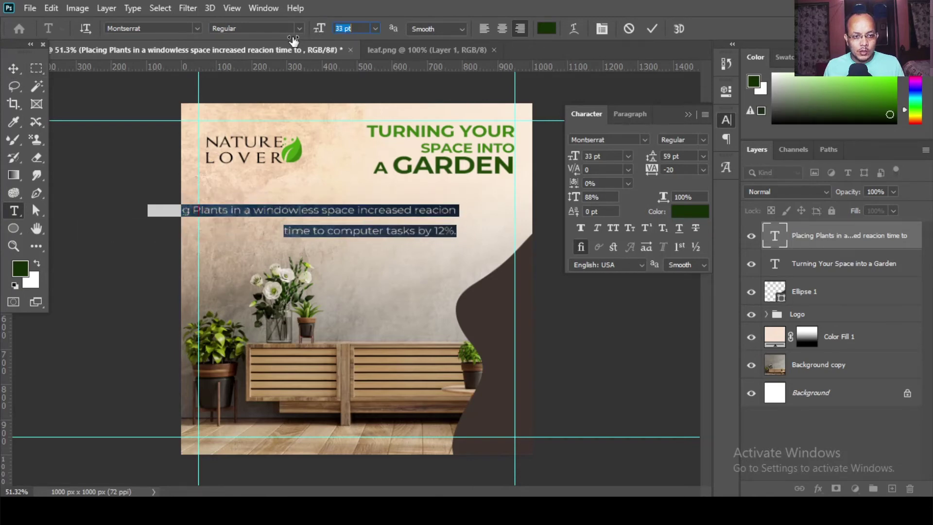
pyautogui.click(504, 29)
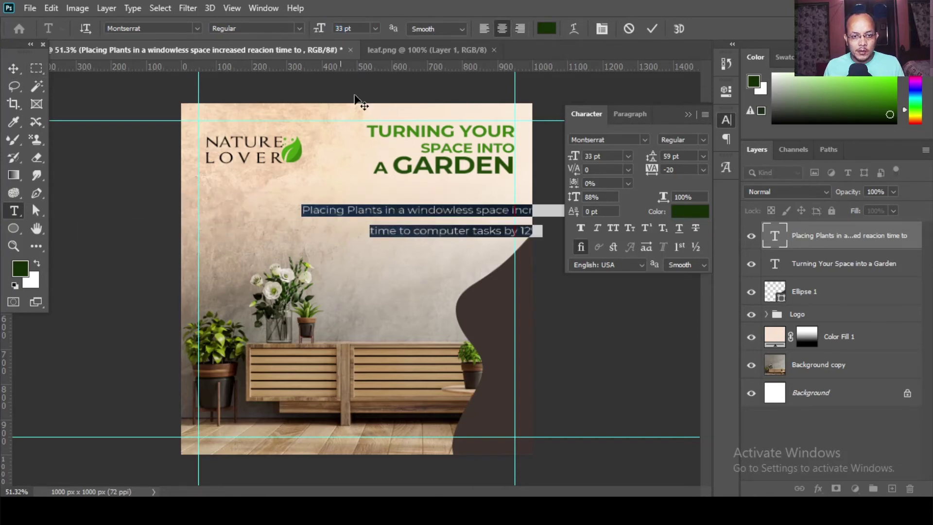
# - Centre the body text horizontally relative to the canvas
pyautogui.click(13, 68)
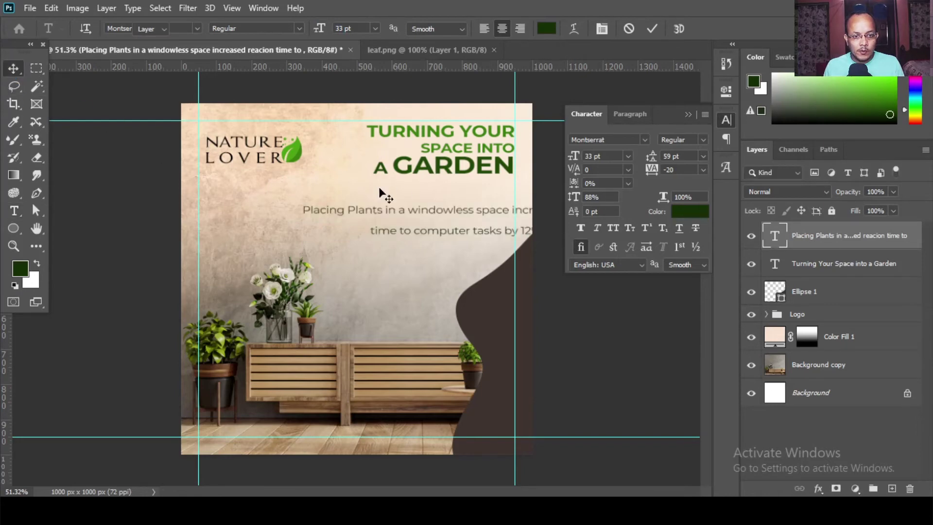
pyautogui.moveTo(432, 222); pyautogui.dragTo(346, 220)
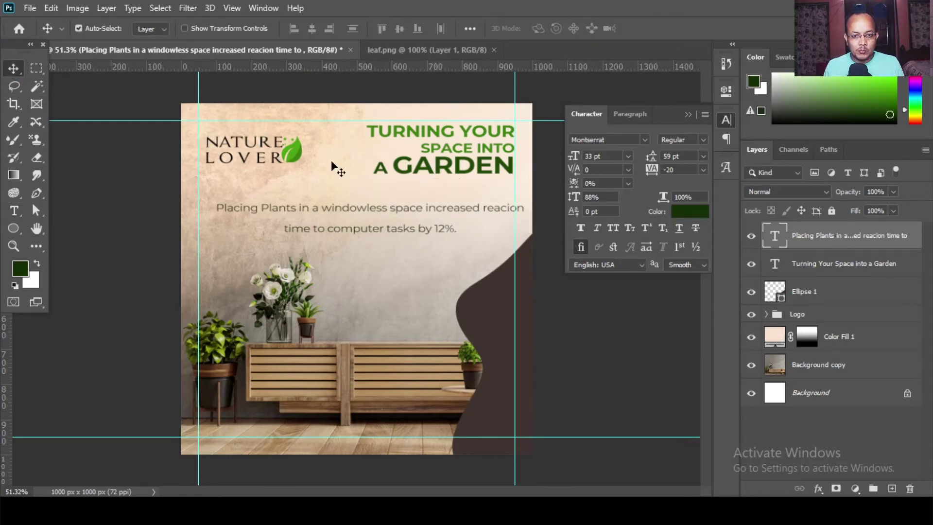
pyautogui.click(469, 29)
pyautogui.click(503, 152)
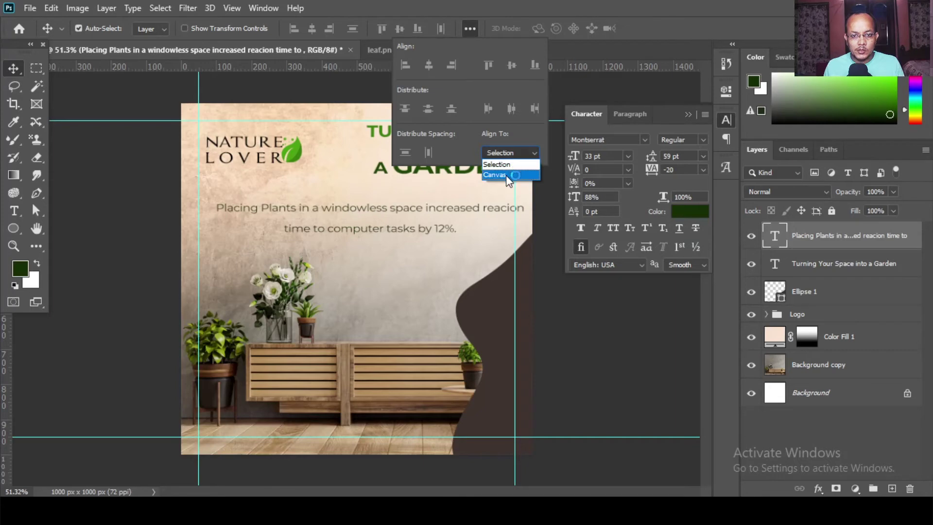
pyautogui.click(506, 174)
pyautogui.click(428, 65)
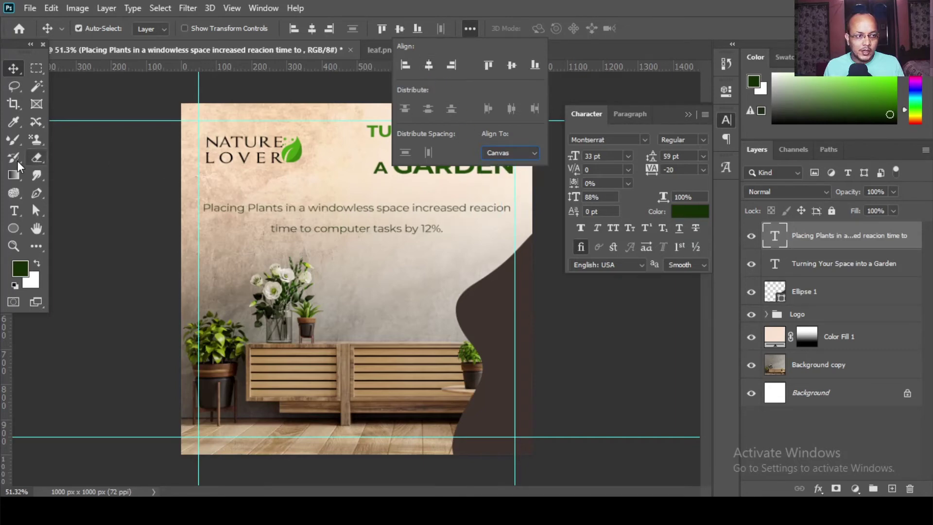
pyautogui.click(14, 211)
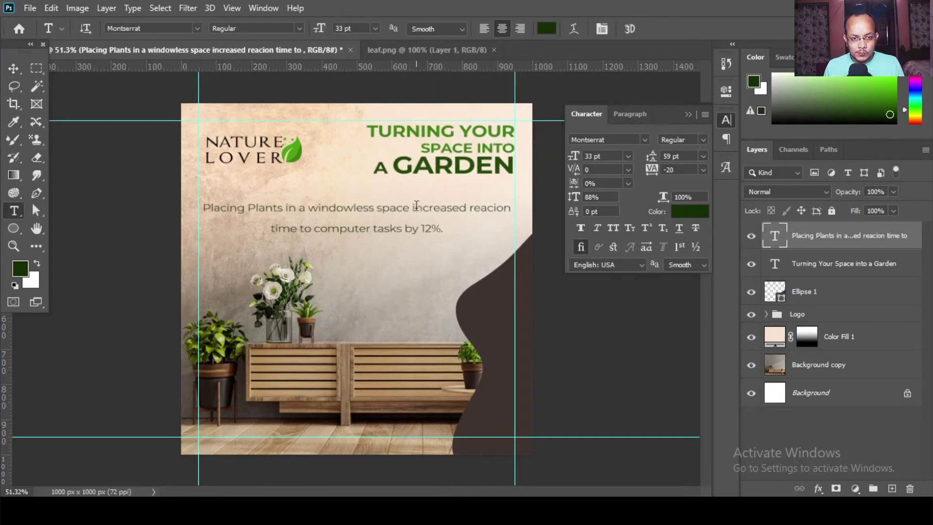
# - Break the first body line before 'space' and tighten line spacing to about 38 pt
pyautogui.click(380, 209)
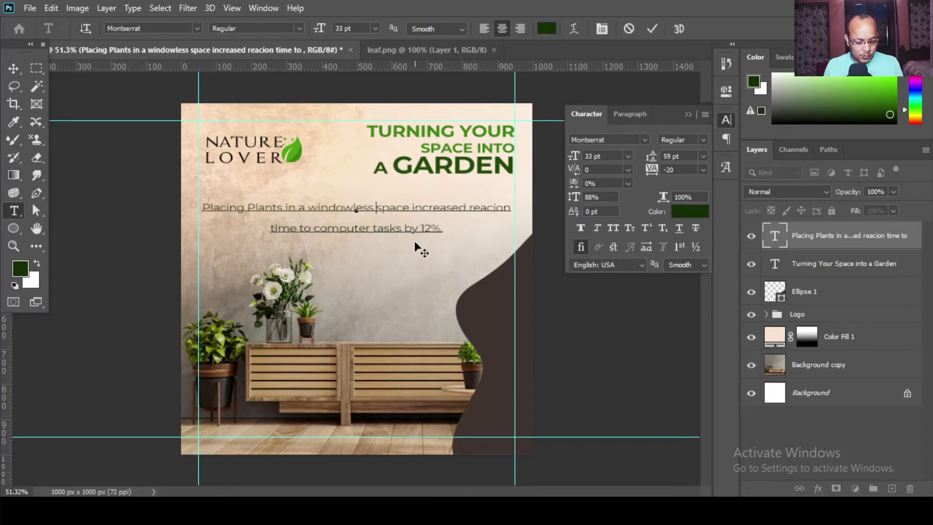
pyautogui.press('Return')
pyautogui.moveTo(444, 252)
pyautogui.mouseDown()
pyautogui.moveTo(364, 249)
pyautogui.moveTo(257, 210)
pyautogui.mouseUp()
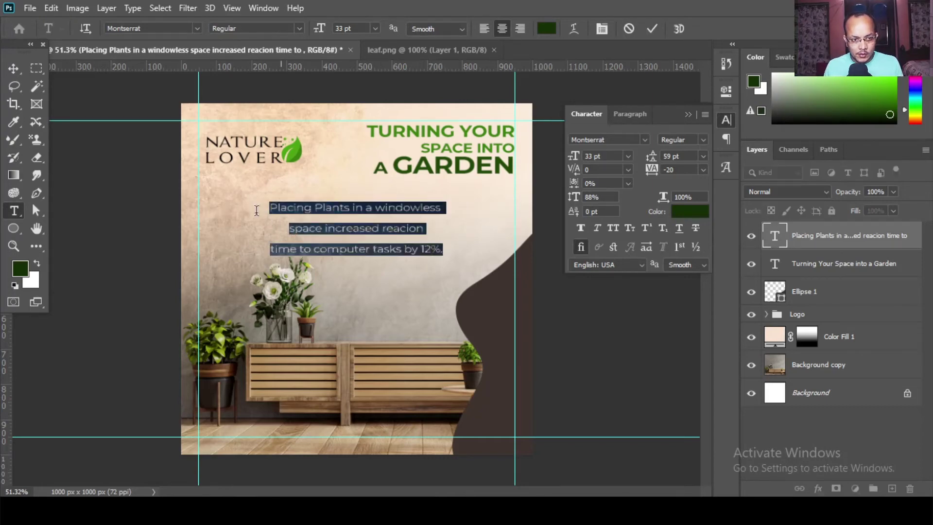
pyautogui.moveTo(652, 156); pyautogui.dragTo(639, 162)
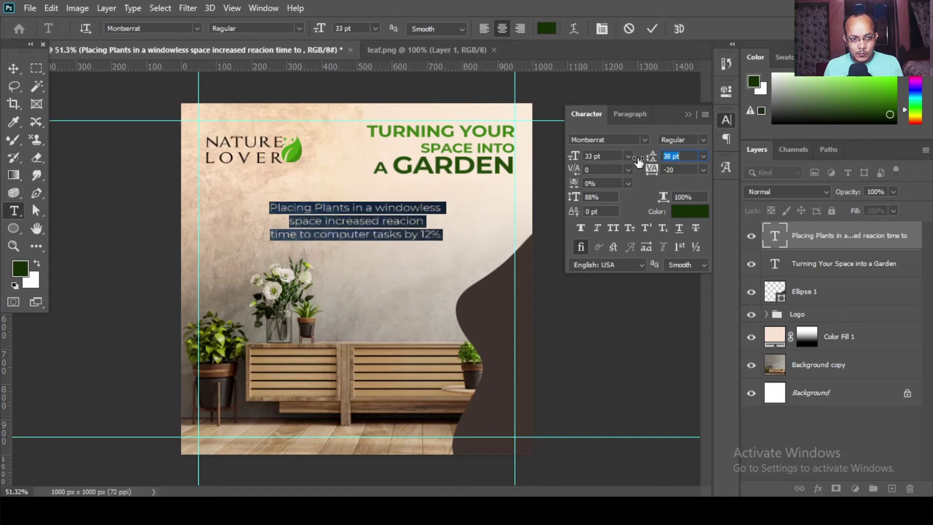
# - Set the body paragraph's text colour to black
pyautogui.click(20, 268)
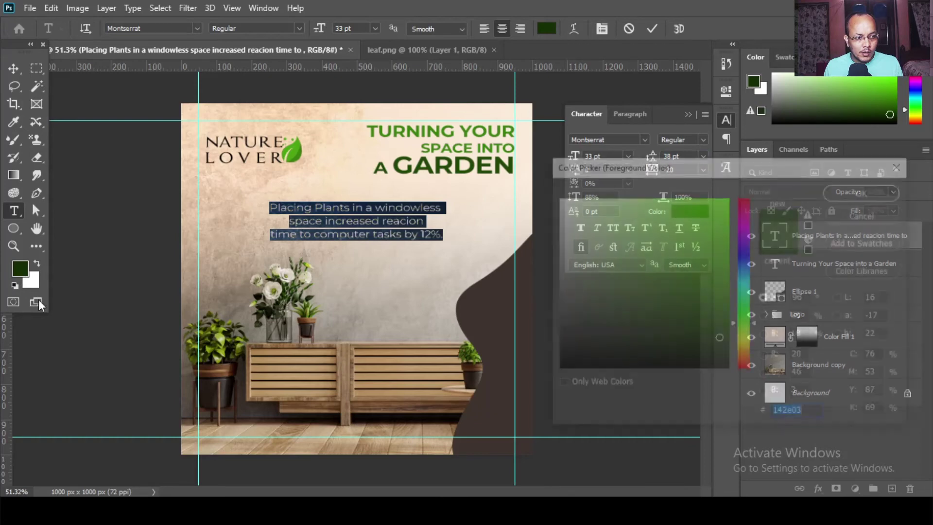
pyautogui.click(556, 372)
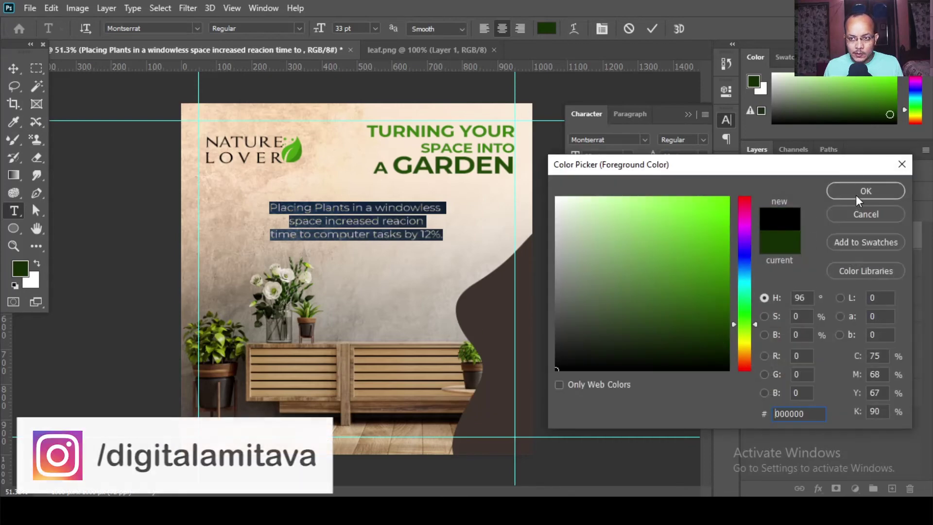
pyautogui.click(865, 191)
pyautogui.click(14, 68)
# - Centre the paragraph horizontally on the canvas and nudge it slightly into place
pyautogui.click(85, 99)
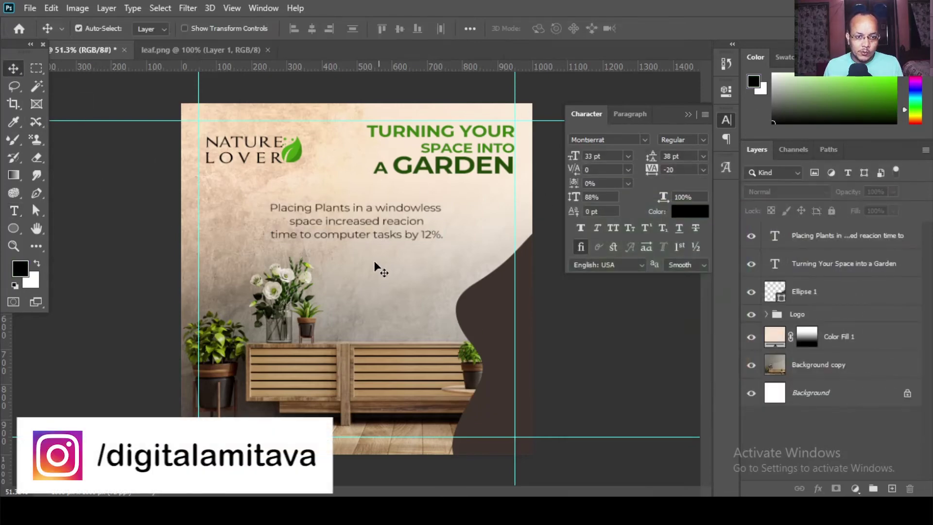
pyautogui.click(331, 219)
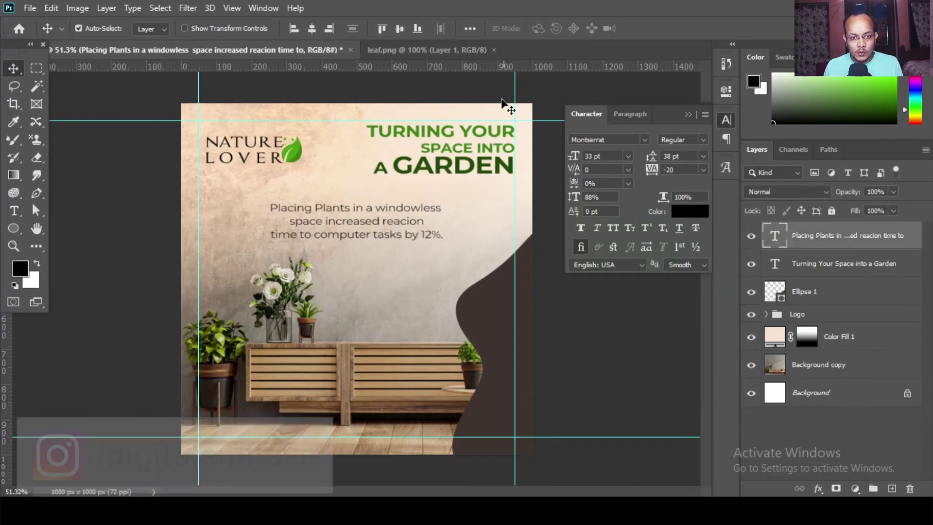
pyautogui.click(469, 28)
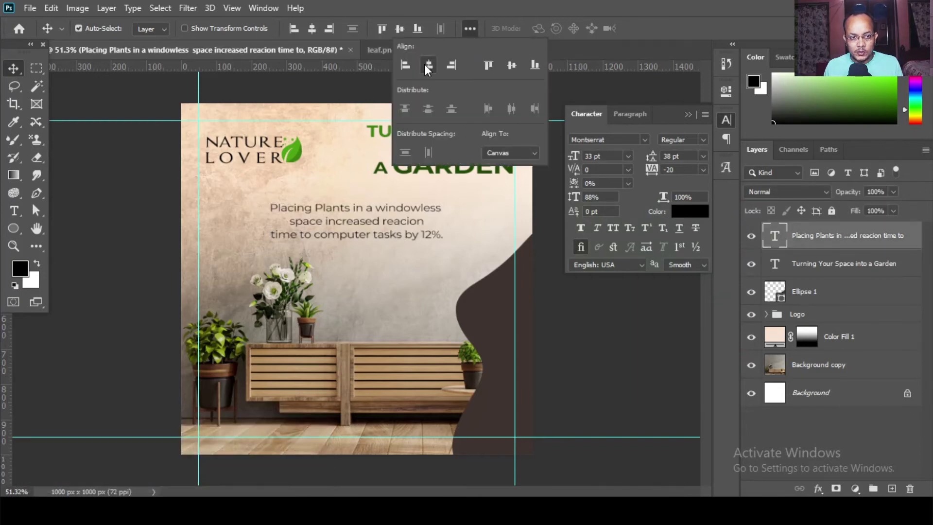
pyautogui.click(562, 292)
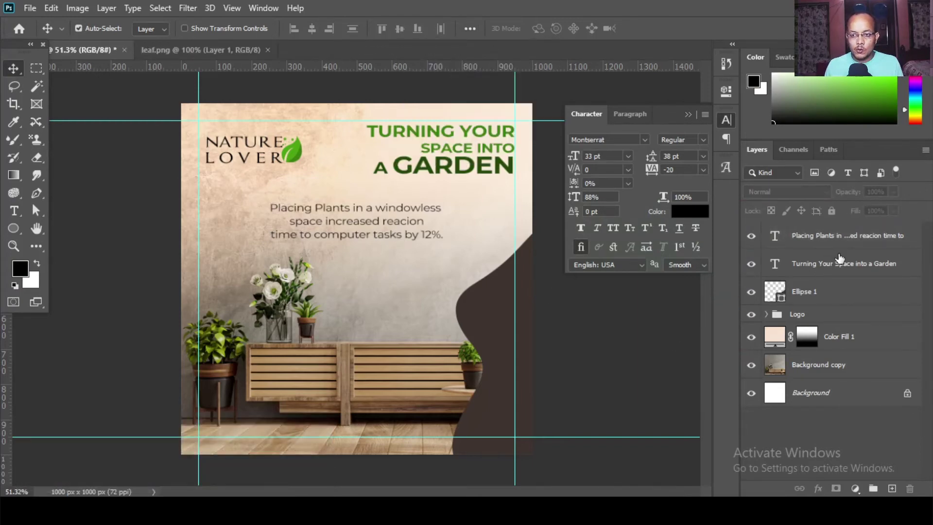
pyautogui.click(834, 246)
pyautogui.hotkey('shift', 'Up')
pyautogui.hotkey('shift', 'Up')
pyautogui.hotkey('shift', 'Up')
pyautogui.hotkey('shift', 'Down')
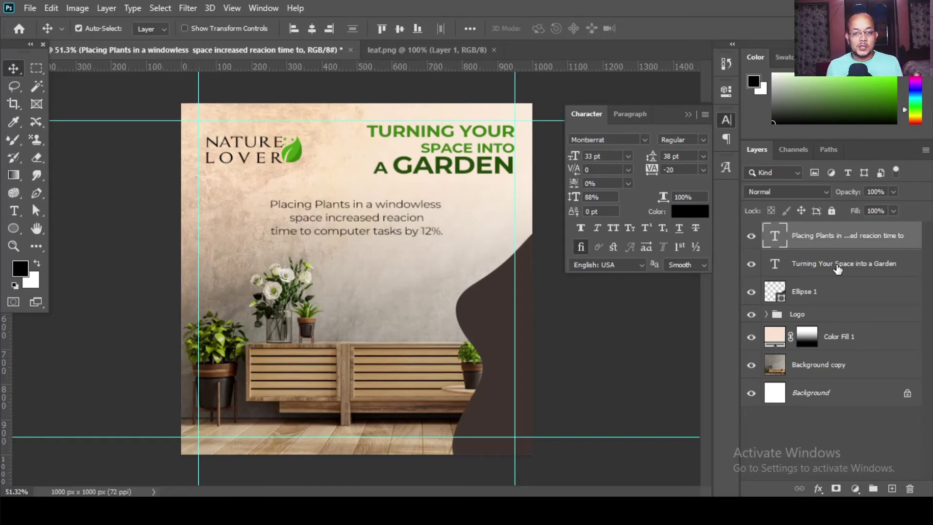
# - Collapse the Character panel to its dock icon and show the shape tools list
pyautogui.click(687, 115)
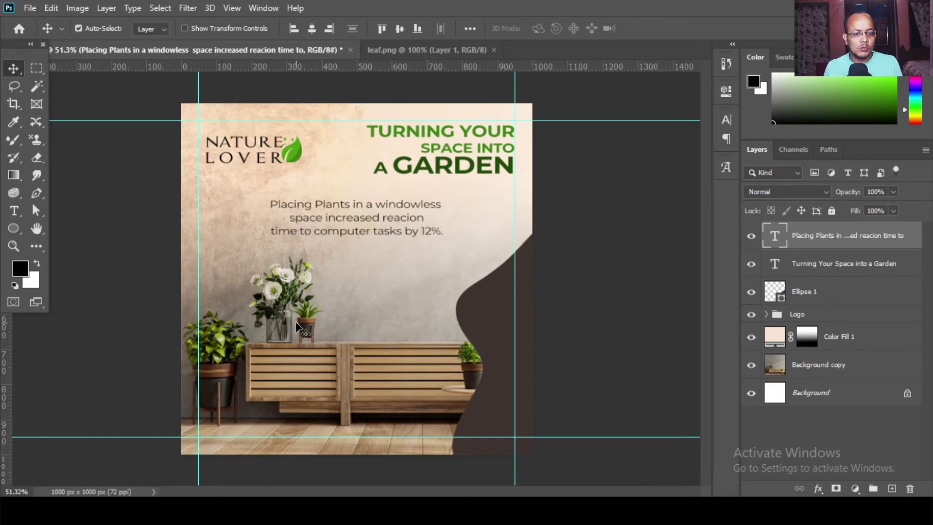
pyautogui.click(22, 236)
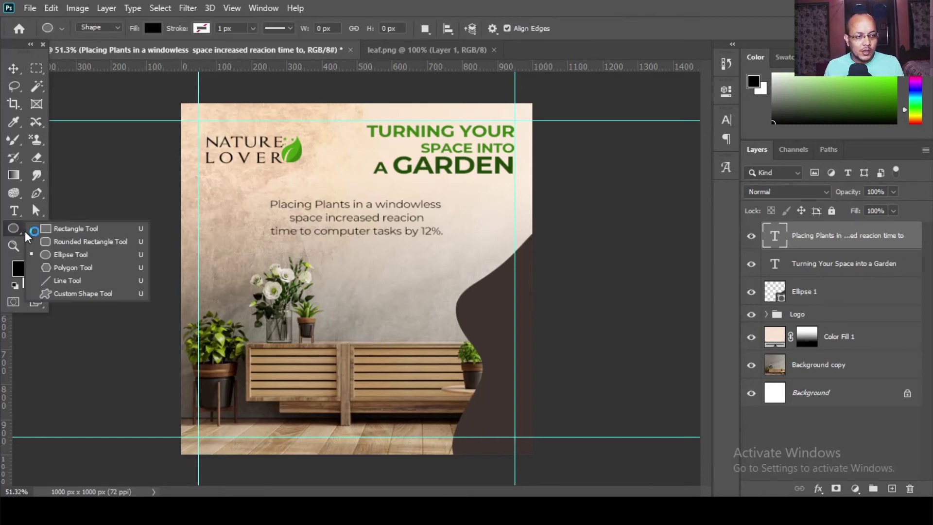
# - Draw a 295 × 90 px dark green rounded rectangle below the body paragraph
pyautogui.click(68, 254)
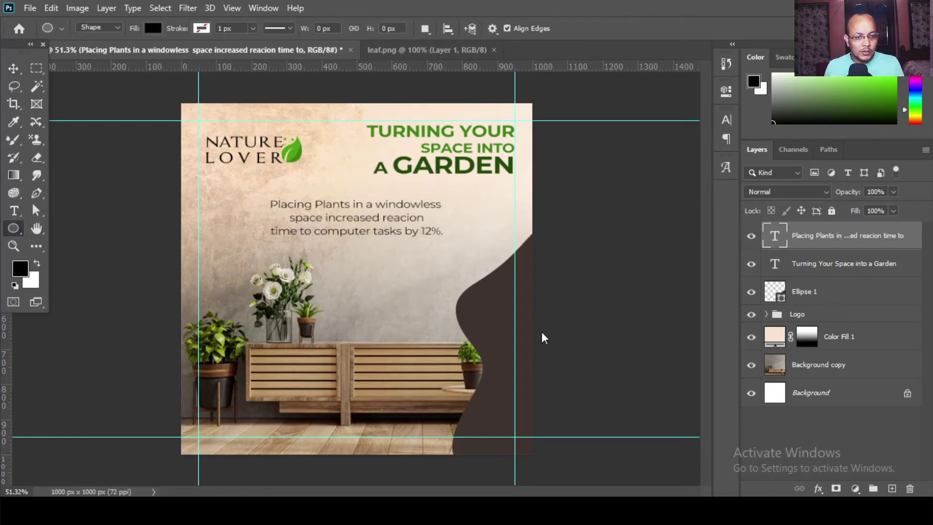
pyautogui.moveTo(336, 299); pyautogui.dragTo(439, 331)
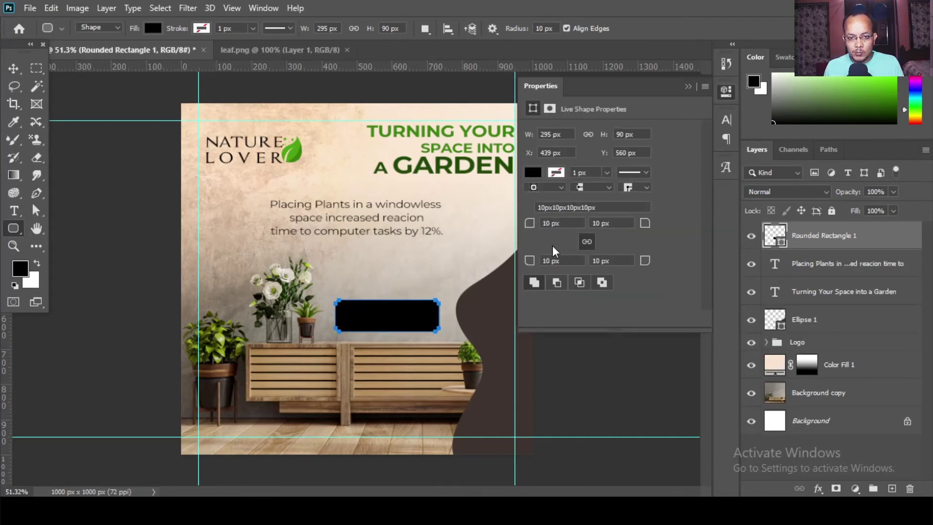
pyautogui.click(533, 172)
pyautogui.click(596, 245)
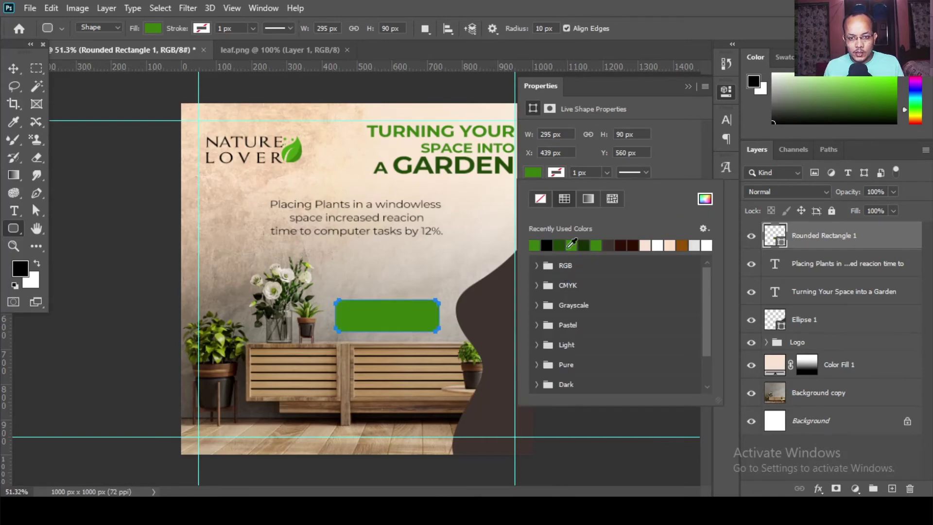
pyautogui.click(558, 244)
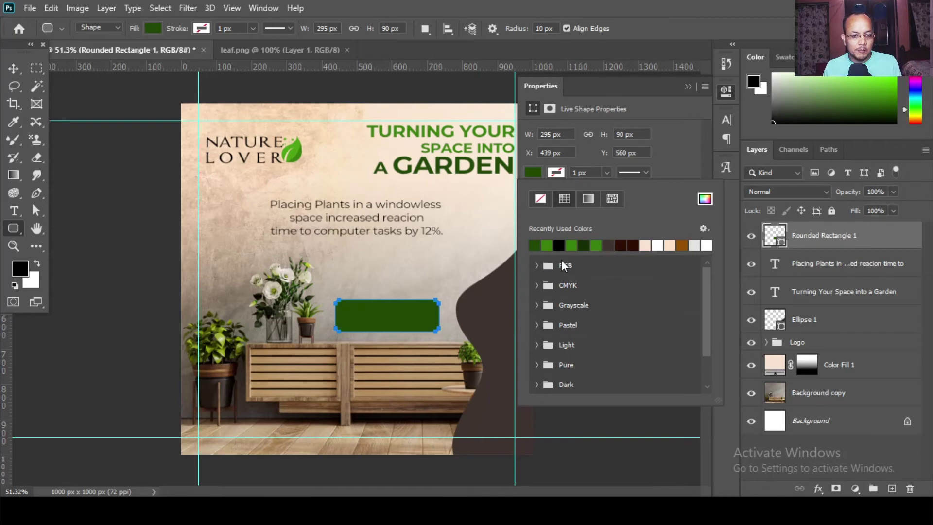
pyautogui.click(682, 89)
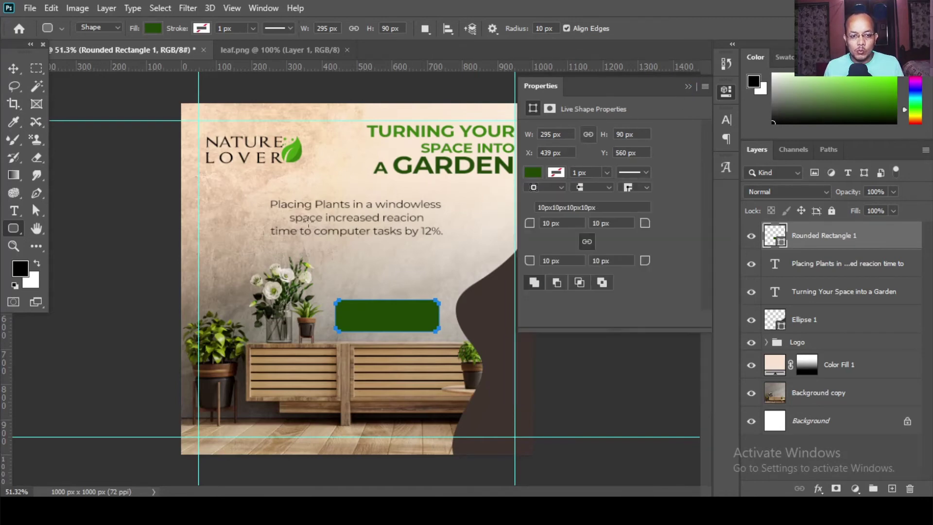
pyautogui.click(14, 68)
pyautogui.click(82, 91)
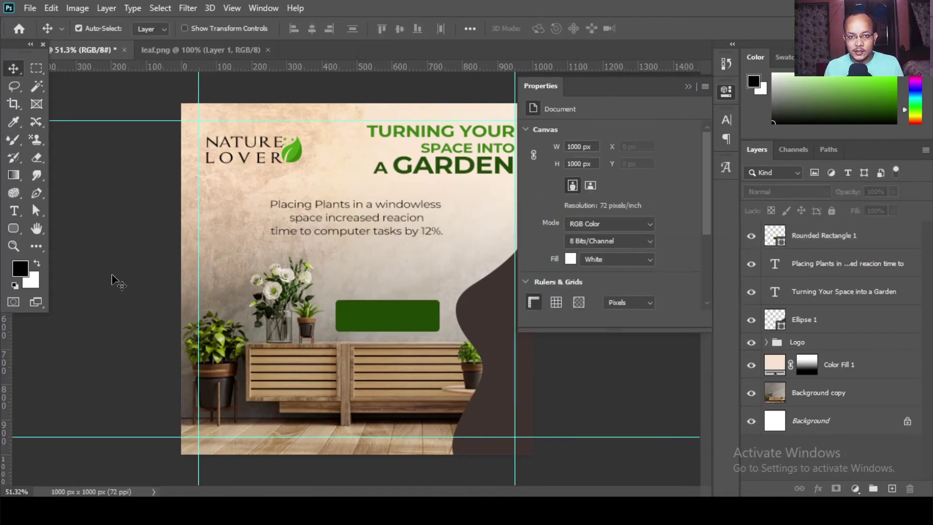
pyautogui.click(340, 215)
# - Duplicate the paragraph and turn the copy into bold white 'SHOP NOW!' text
pyautogui.moveTo(340, 216); pyautogui.dragTo(329, 260)
pyautogui.doubleClick(306, 267)
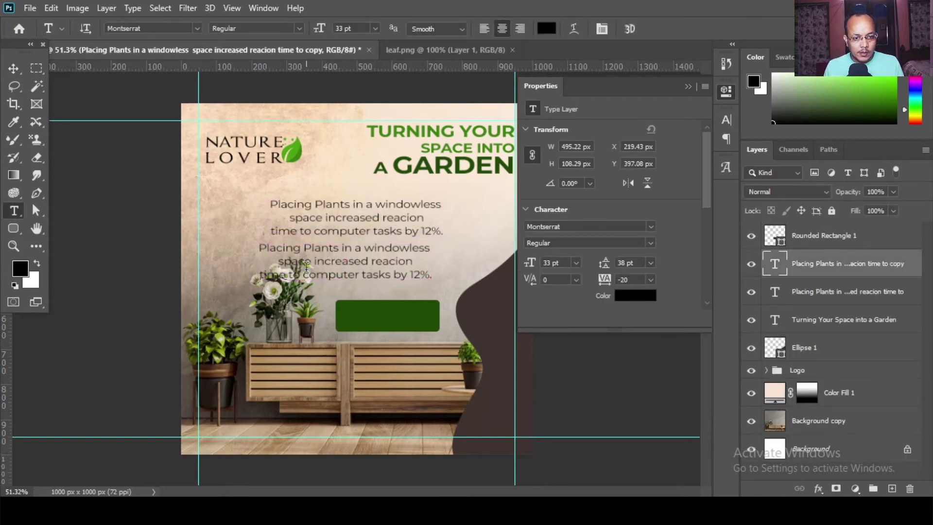
pyautogui.hotkey('ctrl', 'a')
pyautogui.write('SHOP NOW!')
pyautogui.hotkey('ctrl', 'a')
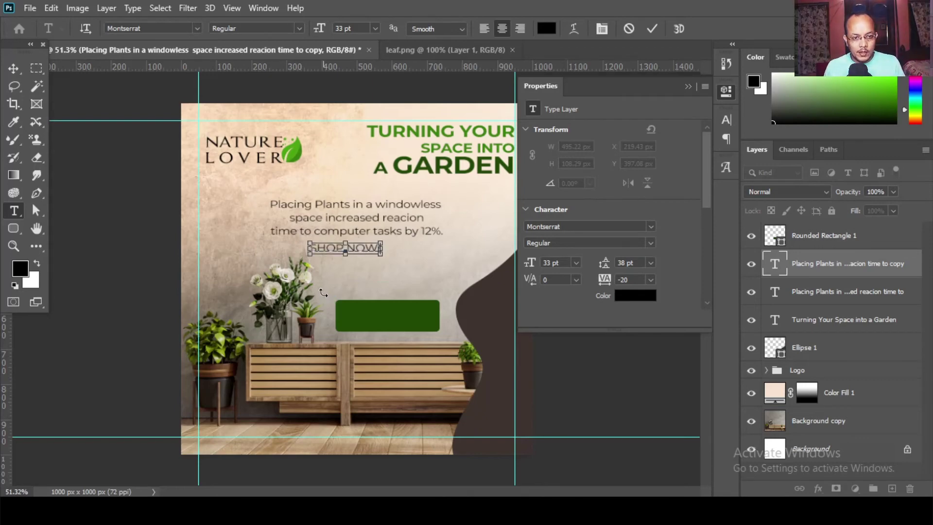
pyautogui.click(297, 29)
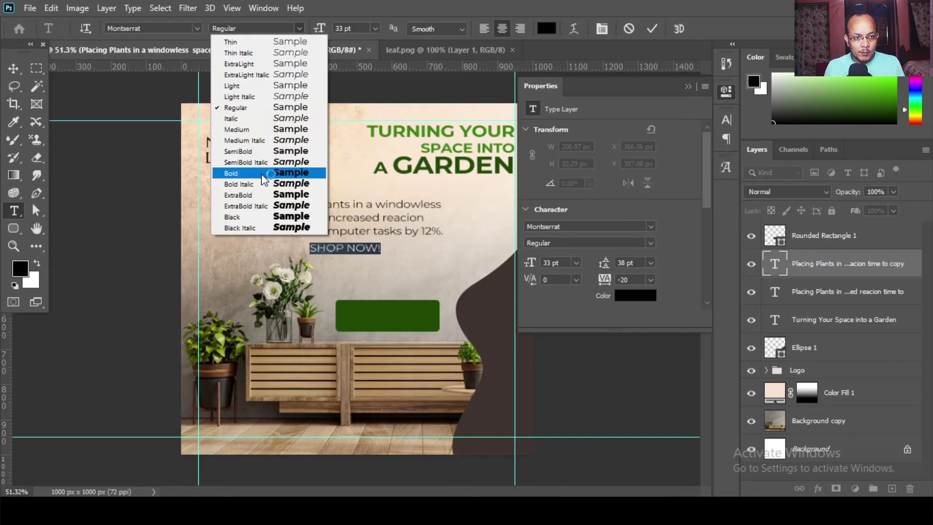
pyautogui.click(233, 182)
pyautogui.click(37, 263)
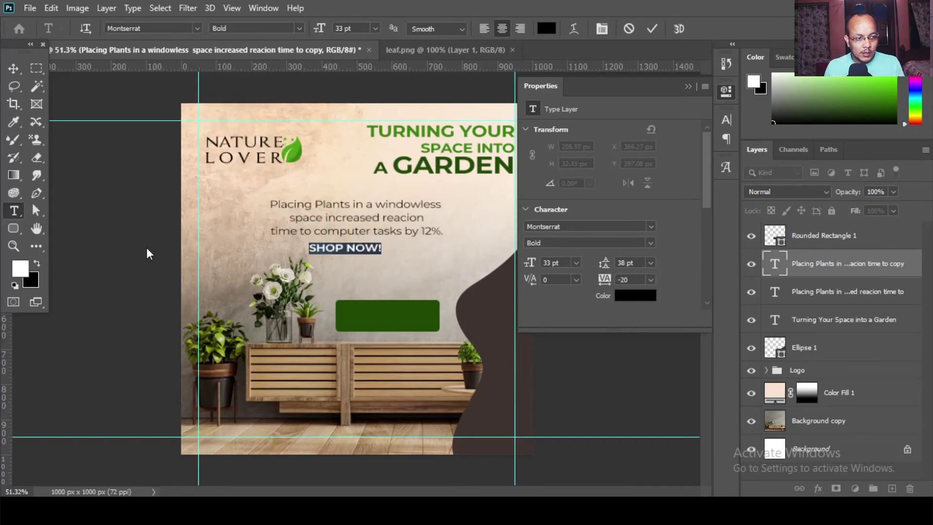
# - Place SHOP NOW! on the button above the rectangle layer and enlarge it to 36 pt
pyautogui.click(13, 68)
pyautogui.moveTo(344, 249); pyautogui.dragTo(382, 322)
pyautogui.moveTo(820, 265); pyautogui.dragTo(821, 228)
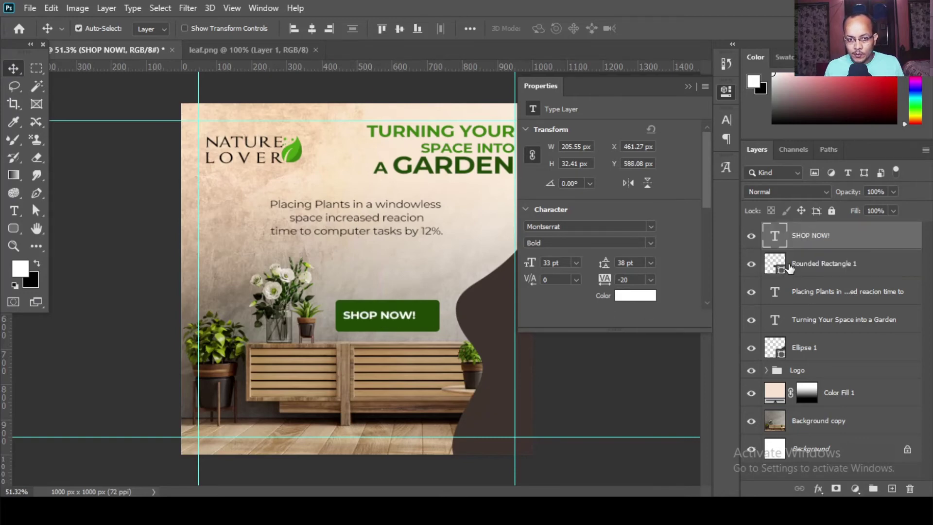
pyautogui.click(15, 211)
pyautogui.click(418, 315)
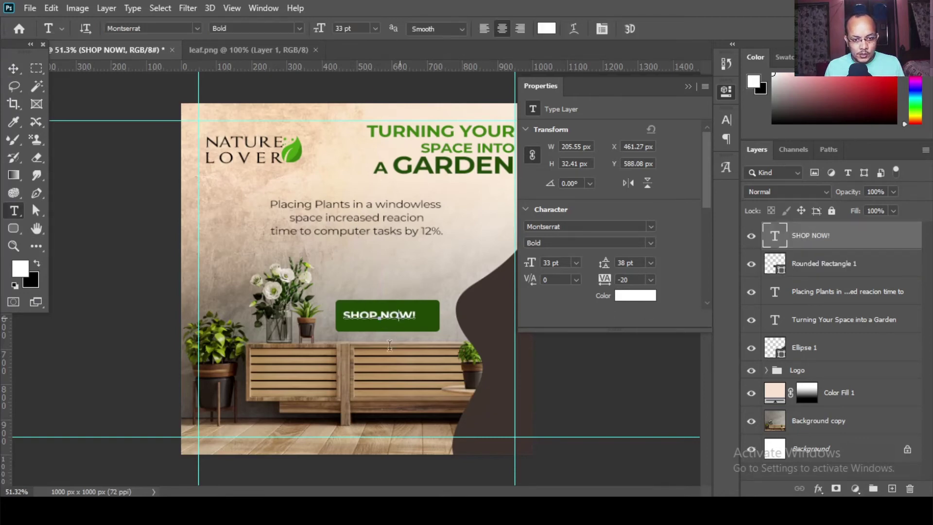
pyautogui.hotkey('ctrl', 'a')
pyautogui.moveTo(320, 31); pyautogui.dragTo(330, 32)
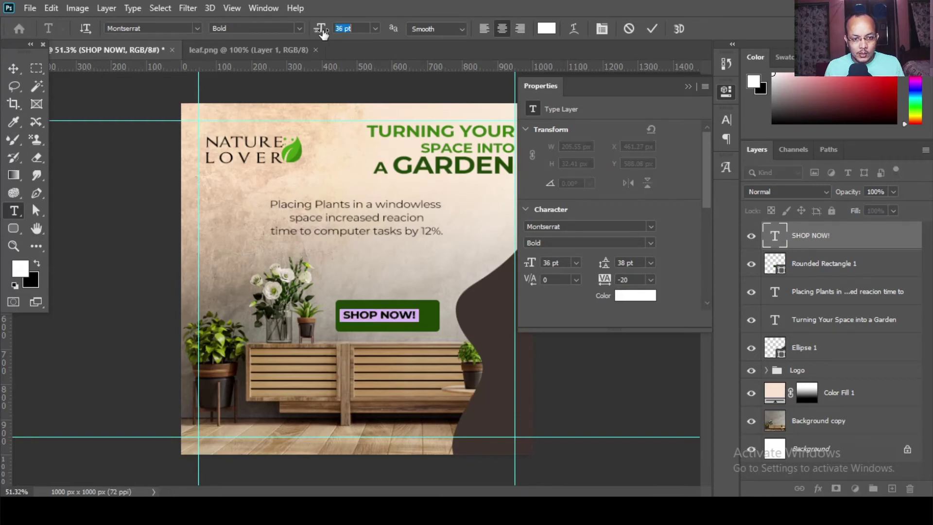
# - Horizontally centre the SHOP NOW! label on the green Rounded Rectangle 1 button, aligned to the selection
pyautogui.click(13, 68)
pyautogui.keyDown('ctrl'); pyautogui.click(823, 263); pyautogui.keyUp('ctrl')
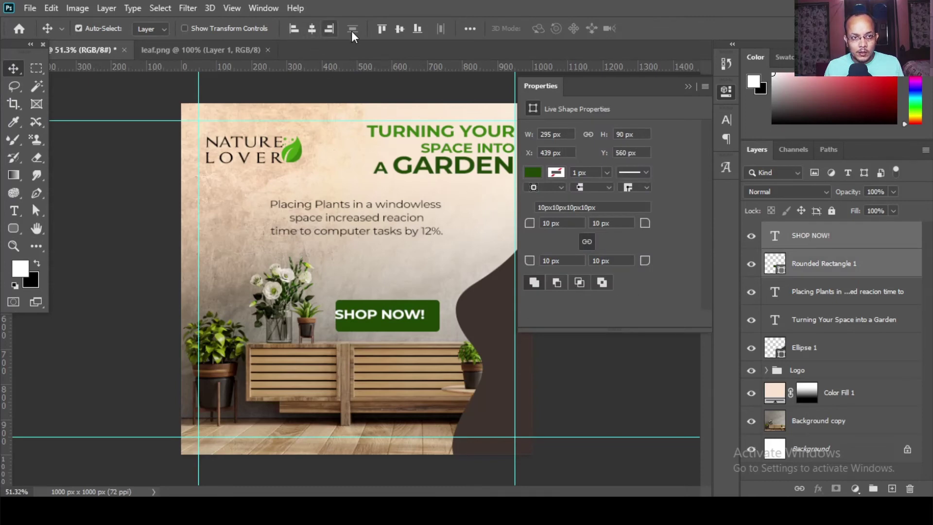
pyautogui.click(467, 29)
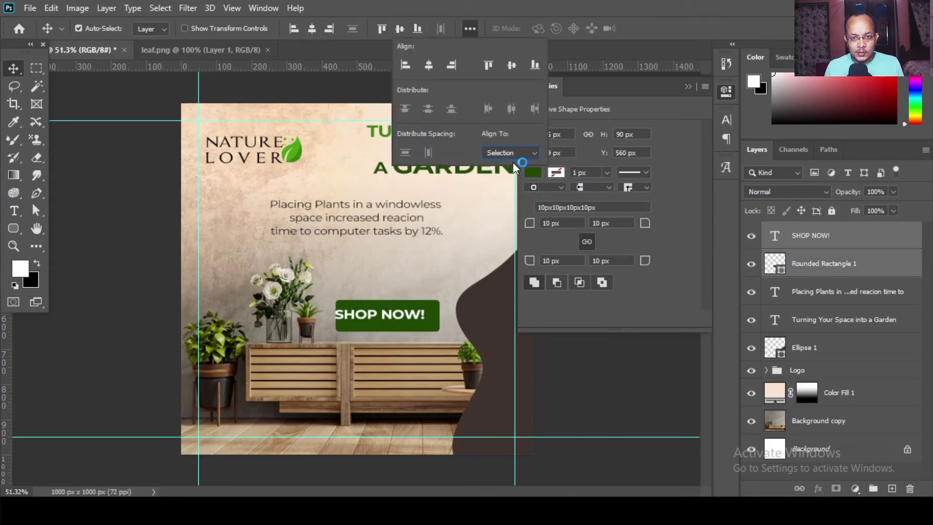
pyautogui.click(512, 64)
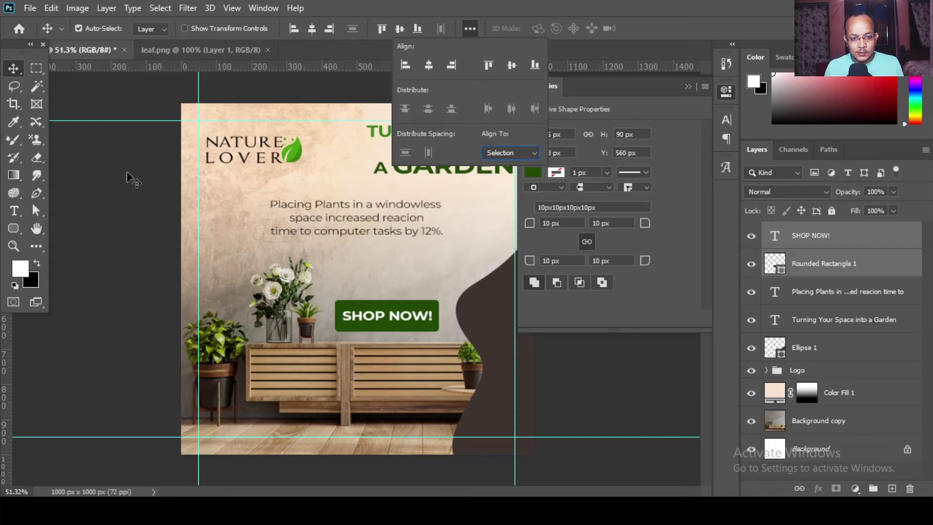
pyautogui.click(862, 269)
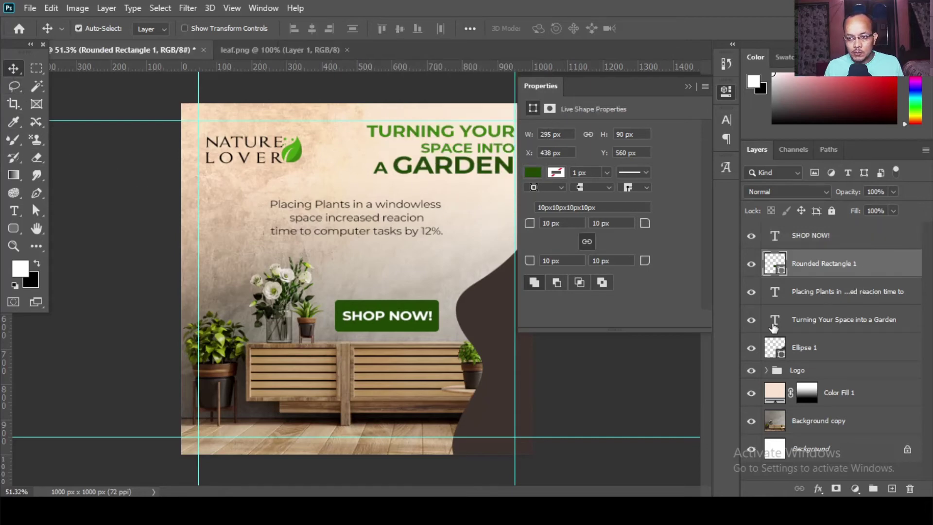
# - Shorten the green button to 295 × 71 px and vertically re-centre SHOP NOW! on it
pyautogui.hotkey('ctrl', 't')
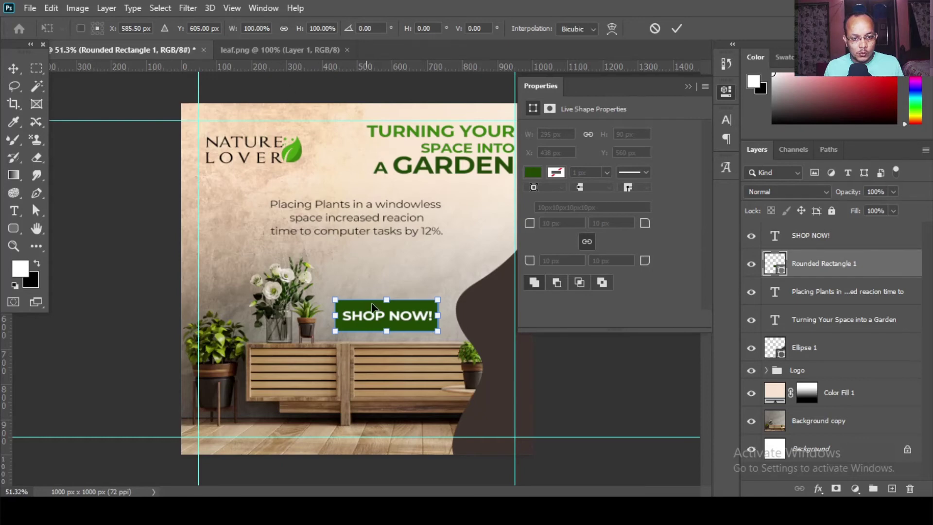
pyautogui.moveTo(386, 298); pyautogui.dragTo(388, 306)
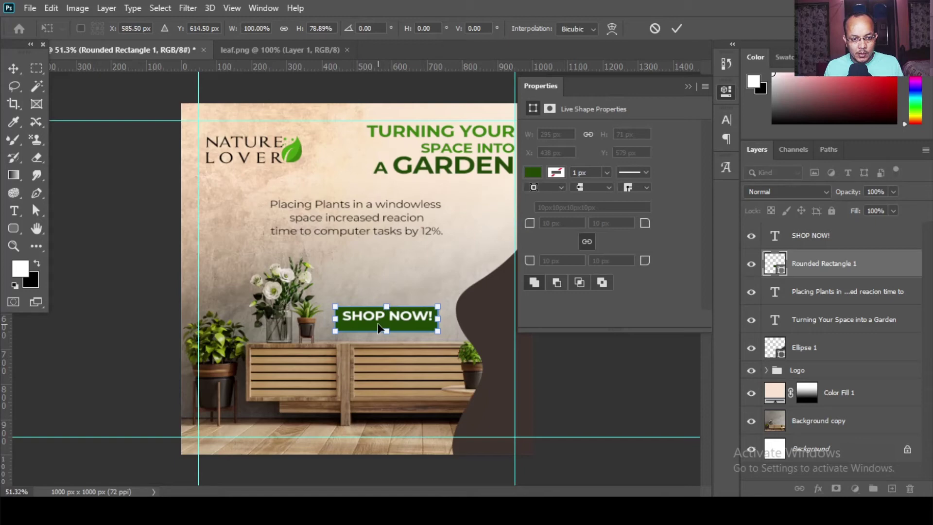
pyautogui.press('Return')
pyautogui.keyDown('shift'); pyautogui.click(831, 243); pyautogui.keyUp('shift')
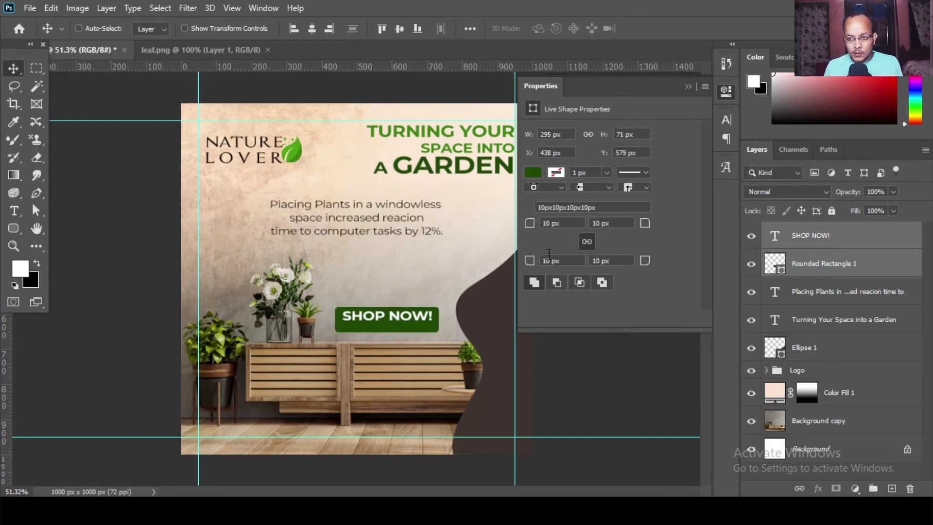
pyautogui.click(399, 29)
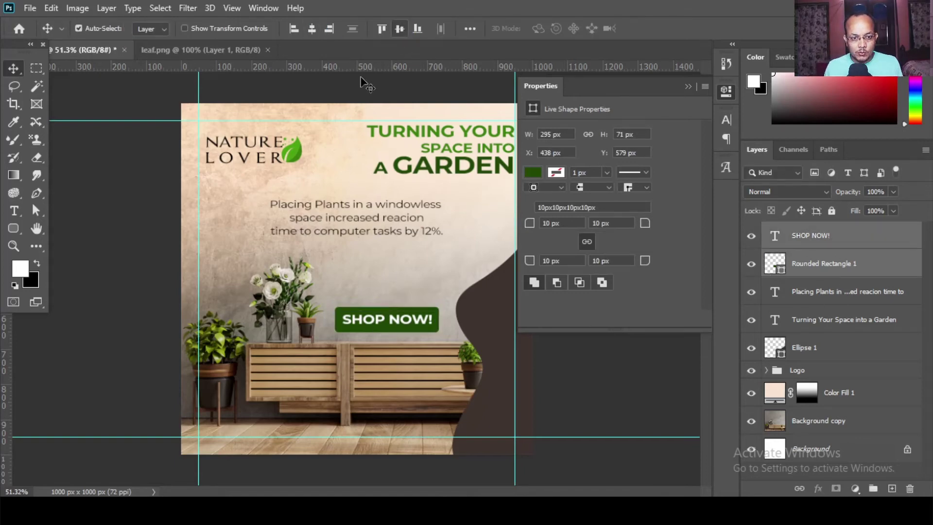
pyautogui.click(687, 86)
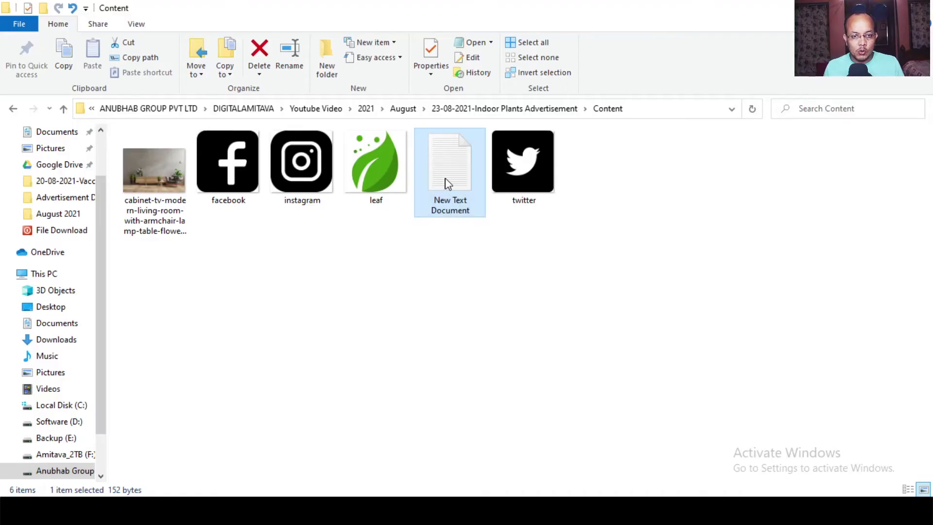
# - Copy the 'get upto 30% Off' line from the New Text Document notes, then return to Photoshop
pyautogui.doubleClick(448, 183)
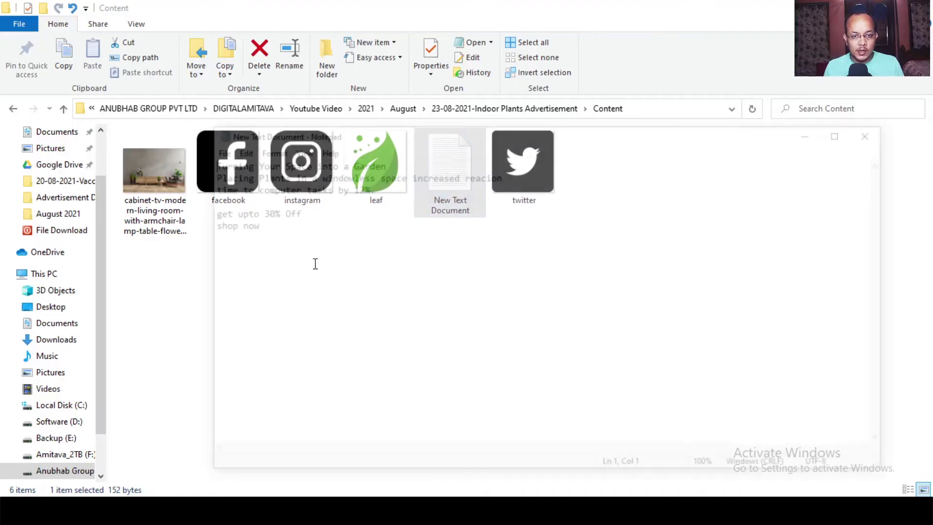
pyautogui.moveTo(300, 214); pyautogui.dragTo(208, 212)
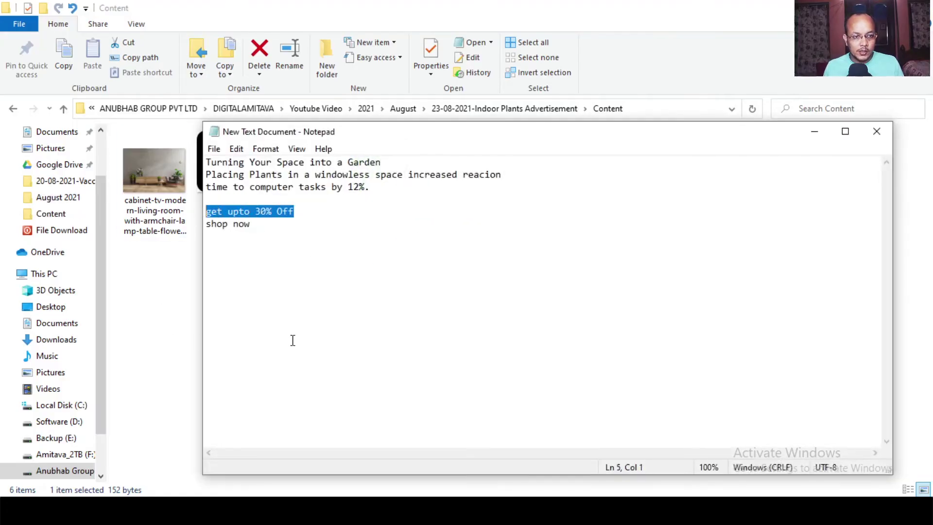
pyautogui.click(814, 131)
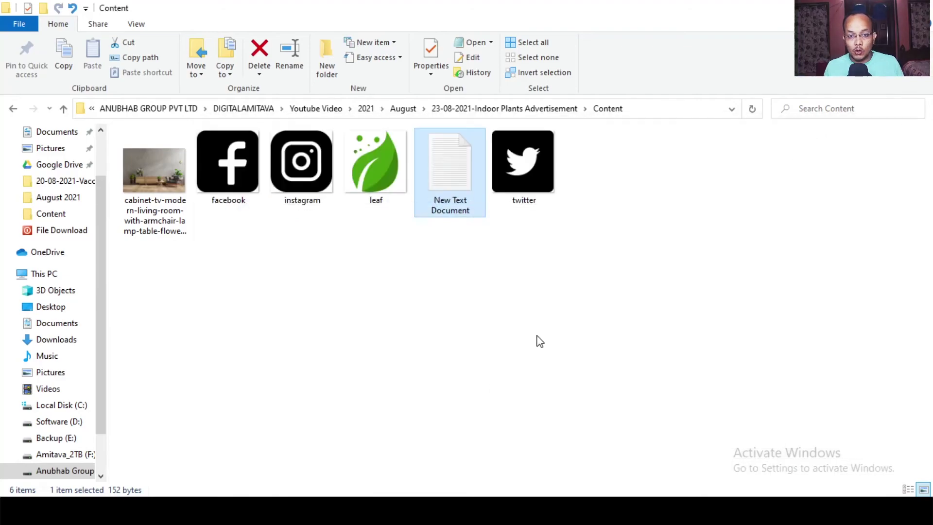
pyautogui.hotkey('alt', 'Tab')
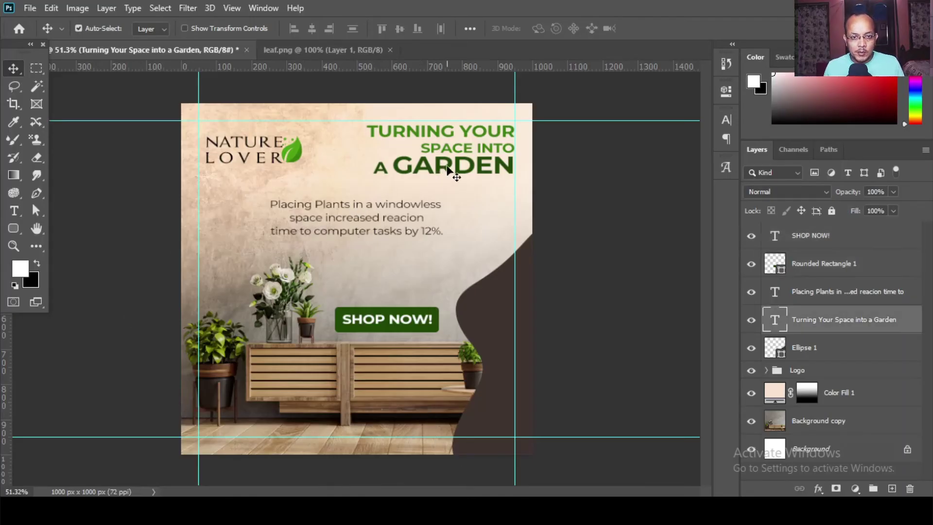
# - Duplicate the headline below the body text and replace its text with the pasted offer line
pyautogui.moveTo(443, 167); pyautogui.dragTo(389, 281)
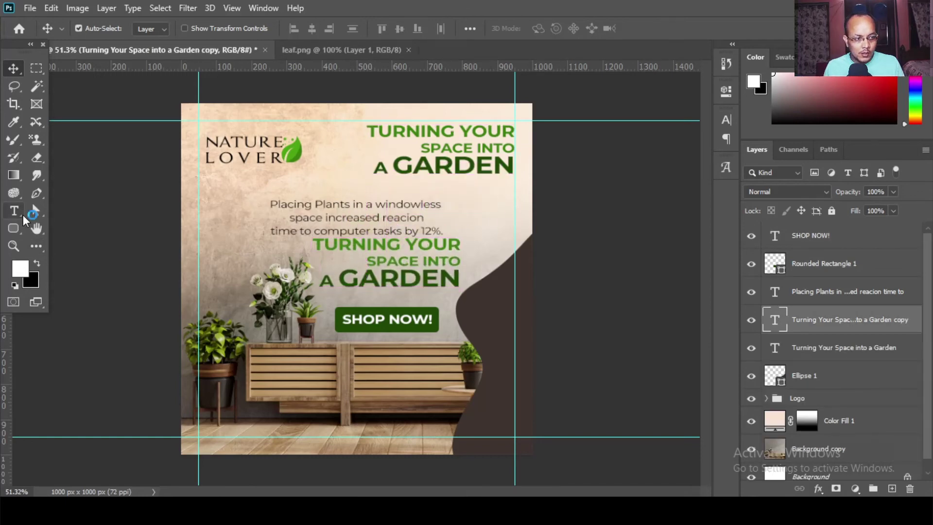
pyautogui.click(14, 210)
pyautogui.click(396, 275)
pyautogui.hotkey('ctrl', 'a')
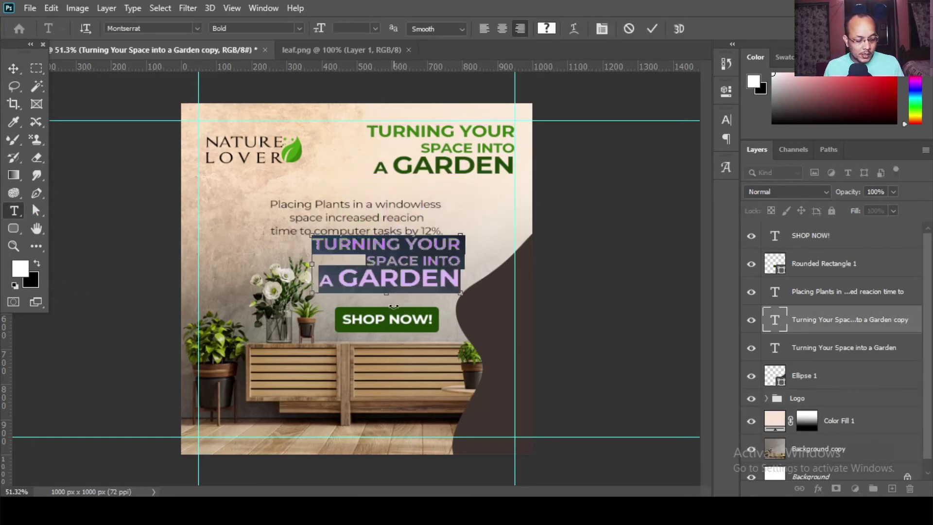
pyautogui.write('GET UPTO 30% OFF')
# - Make the 30% the headline's sampled green at 106 pt
pyautogui.moveTo(377, 243); pyautogui.dragTo(413, 240)
pyautogui.click(22, 268)
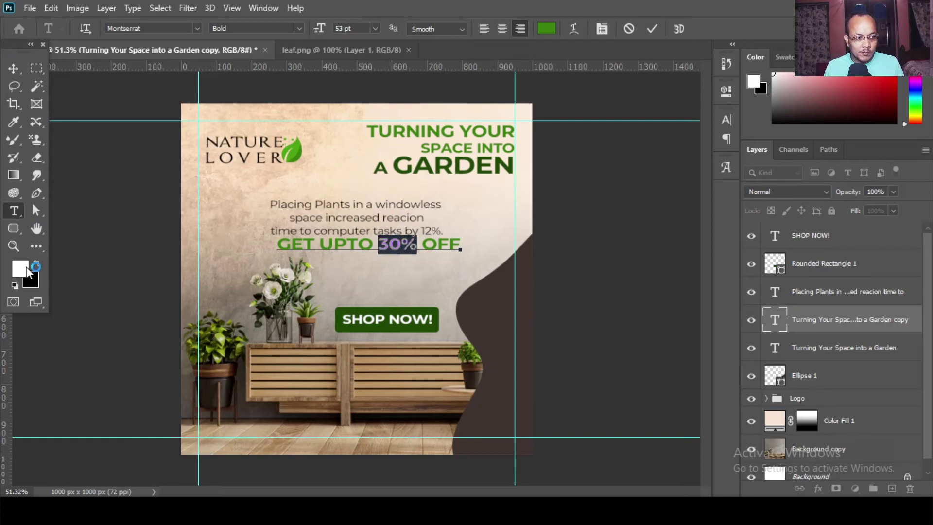
pyautogui.click(400, 163)
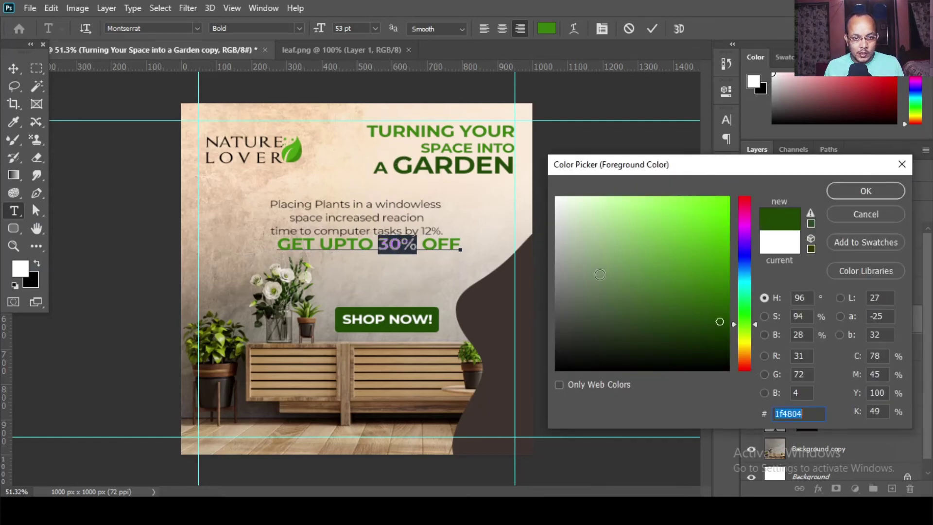
pyautogui.click(845, 199)
pyautogui.moveTo(319, 28); pyautogui.dragTo(356, 30)
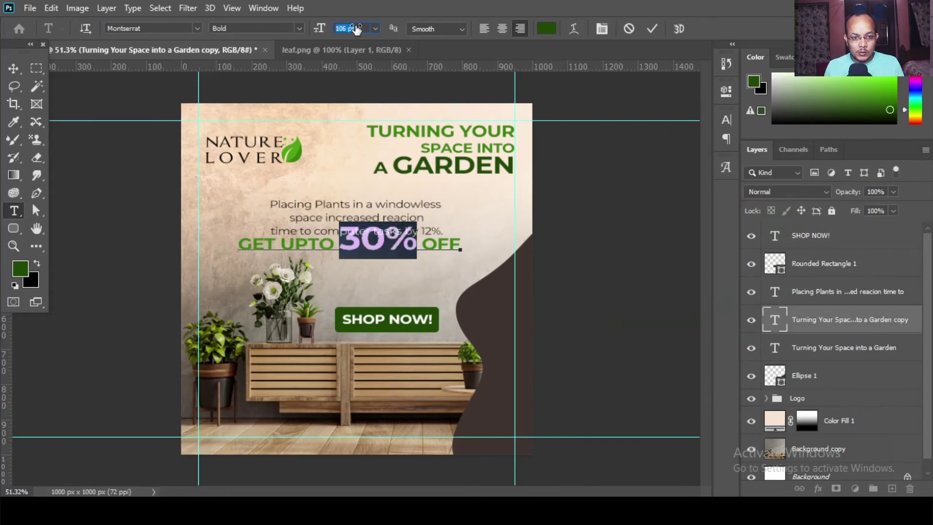
# - Shrink GET UPTO to 28 pt and finish editing the offer line
pyautogui.moveTo(335, 245); pyautogui.dragTo(238, 246)
pyautogui.moveTo(327, 36); pyautogui.dragTo(302, 44)
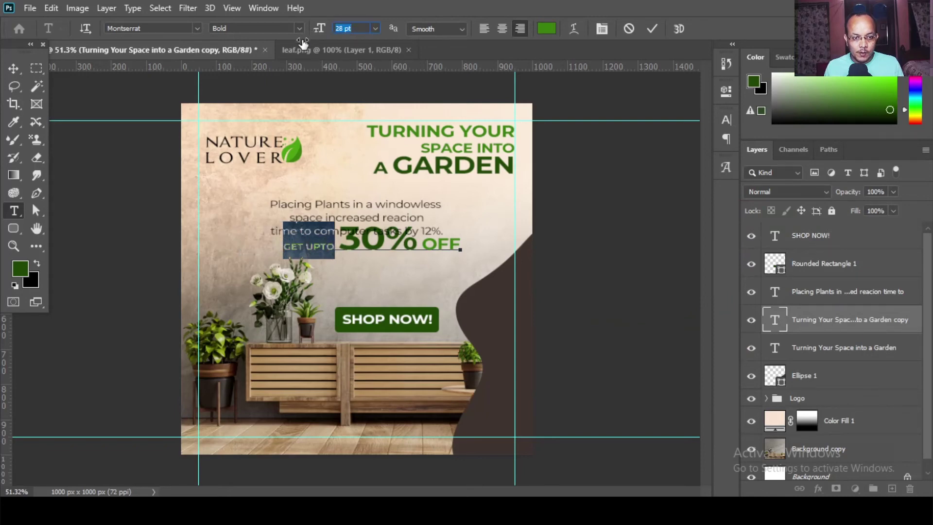
pyautogui.moveTo(422, 244); pyautogui.dragTo(463, 244)
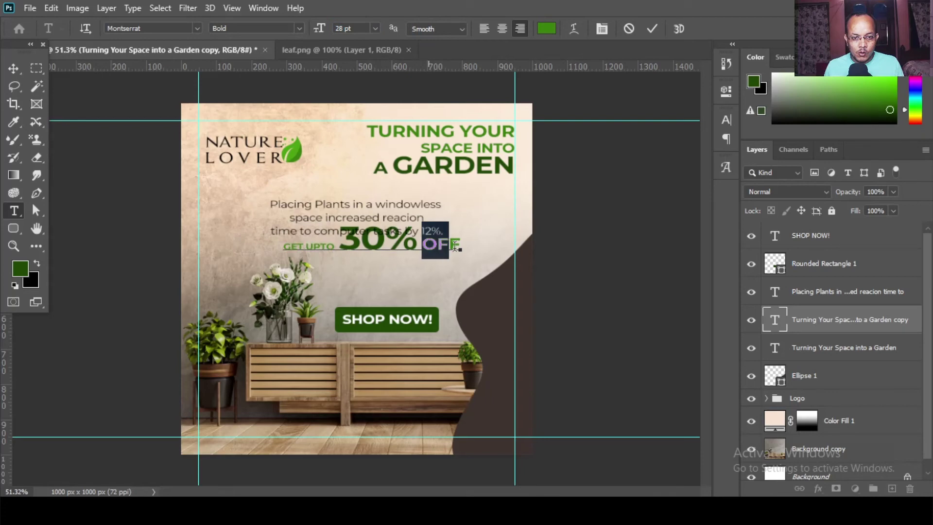
pyautogui.click(13, 68)
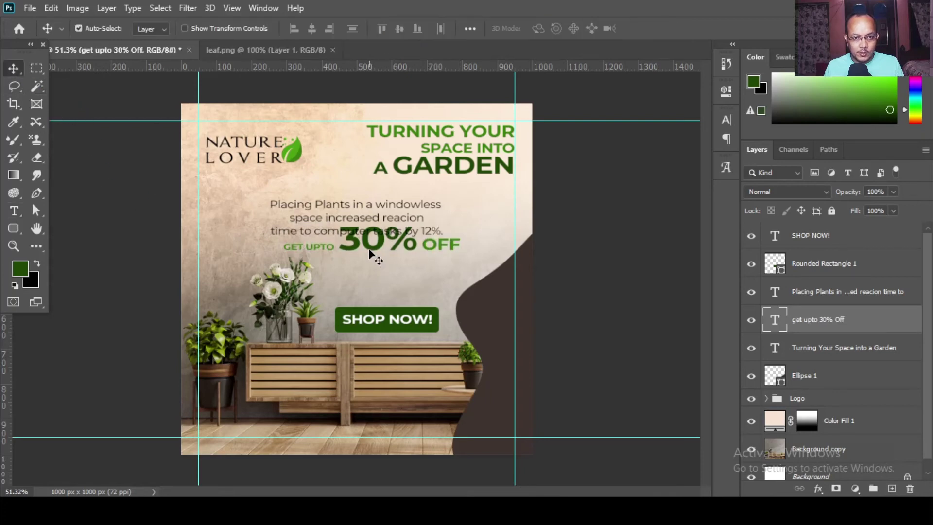
# - Drag the GET UPTO 30% OFF line down and right until it sits just above SHOP NOW!
pyautogui.moveTo(366, 247); pyautogui.dragTo(401, 290)
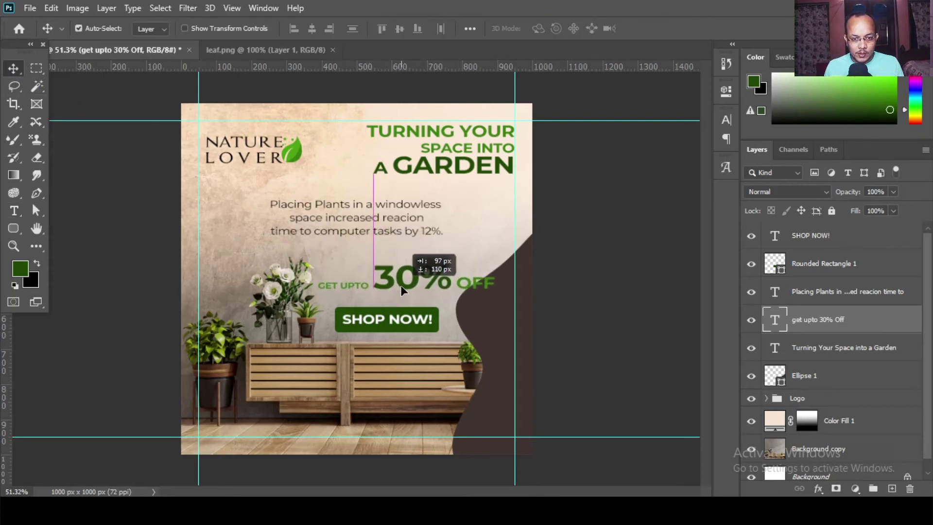
pyautogui.moveTo(401, 290); pyautogui.dragTo(424, 296)
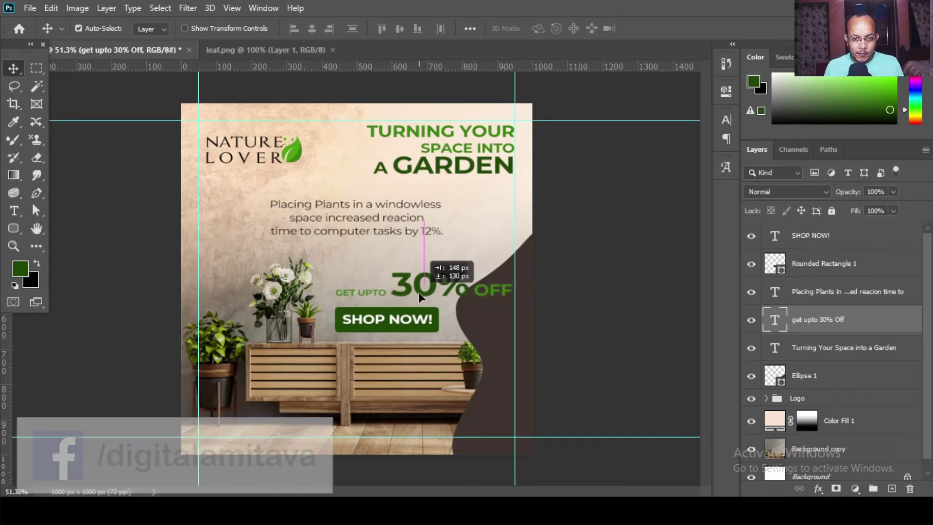
pyautogui.moveTo(424, 297); pyautogui.dragTo(415, 301)
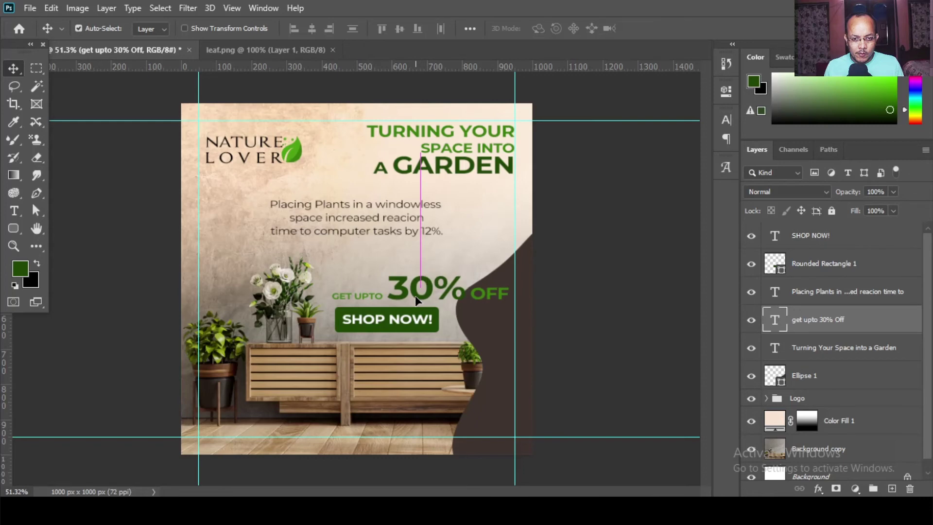
# - Reduce the 30% in the offer line to 90 pt, trying 100 pt first
pyautogui.click(14, 210)
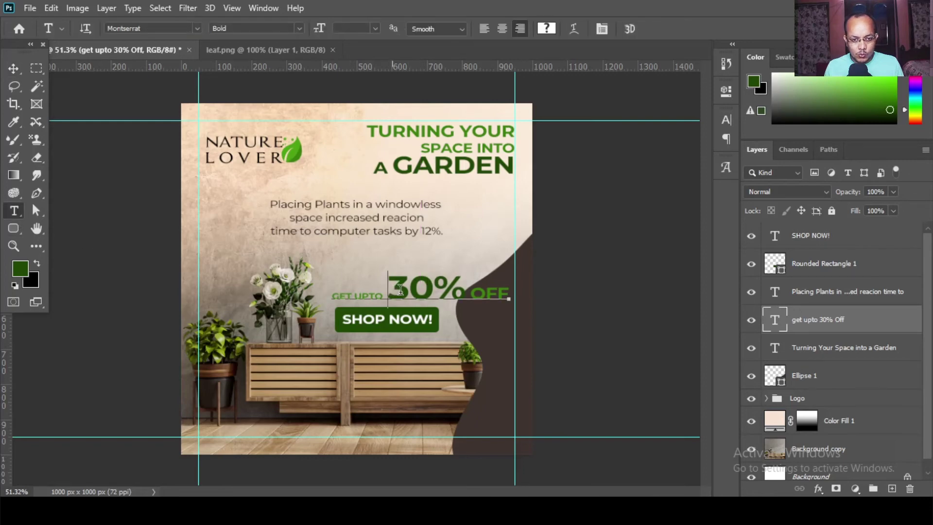
pyautogui.moveTo(389, 287); pyautogui.dragTo(462, 278)
pyautogui.click(358, 32)
pyautogui.write('100')
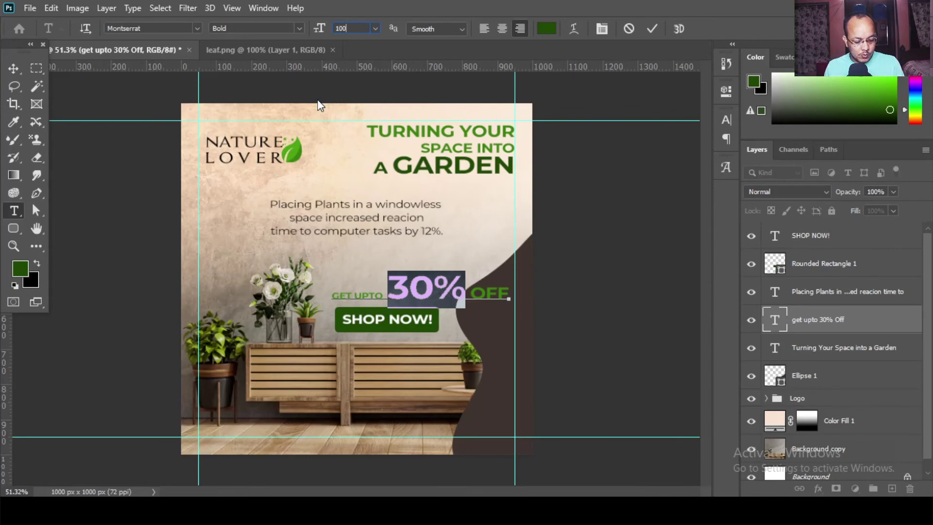
pyautogui.press('Return')
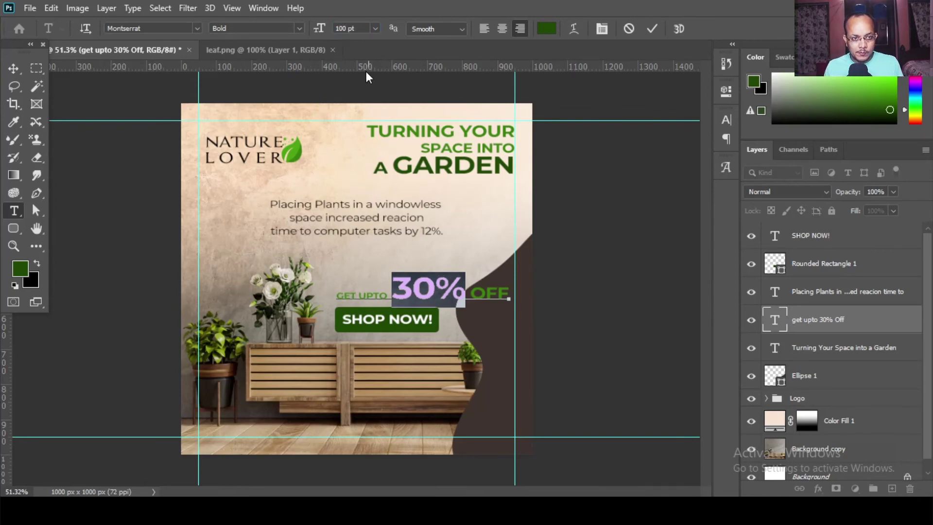
pyautogui.write('90')
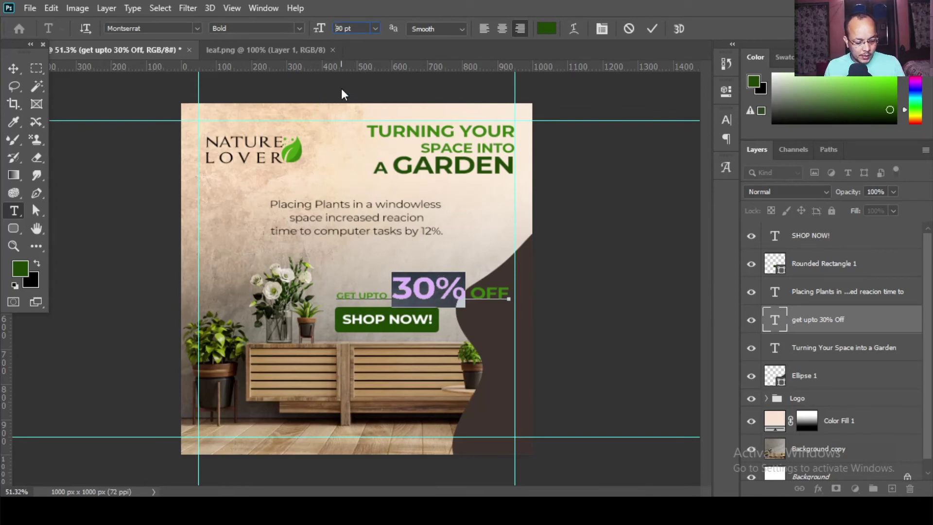
pyautogui.press('Return')
pyautogui.click(12, 67)
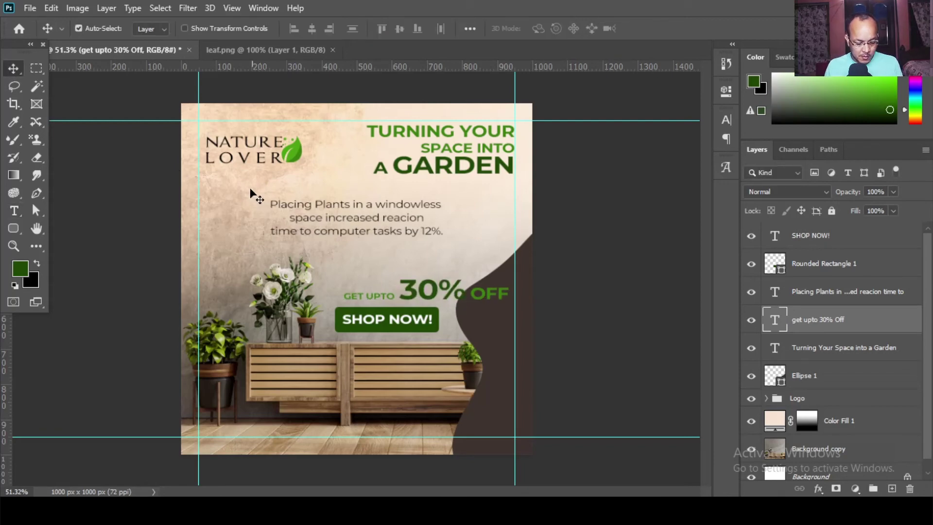
# - Nudge the offer line left, down and slightly up to re-centre it above the button
pyautogui.press('Left')
pyautogui.press('Left')
pyautogui.press('Left')
pyautogui.press('Left')
pyautogui.press('Left')
pyautogui.press('Left')
pyautogui.press('Left')
pyautogui.press('Left')
pyautogui.press('Left')
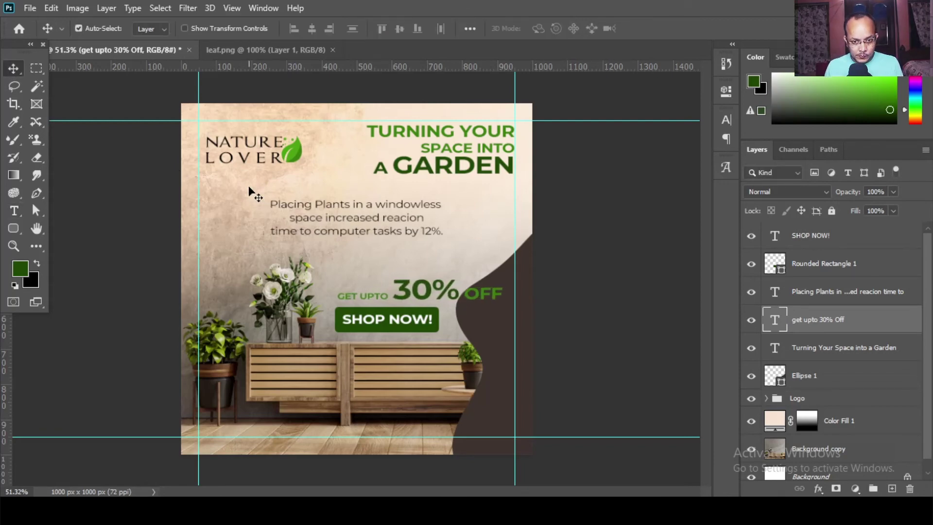
pyautogui.press('Down')
pyautogui.press('Down')
pyautogui.press('Down')
pyautogui.press('Down')
pyautogui.press('Down')
pyautogui.press('Down')
pyautogui.press('Down')
pyautogui.press('Down')
pyautogui.press('Down')
pyautogui.press('Down')
pyautogui.press('Left')
pyautogui.press('Up')
pyautogui.press('Up')
pyautogui.click(13, 210)
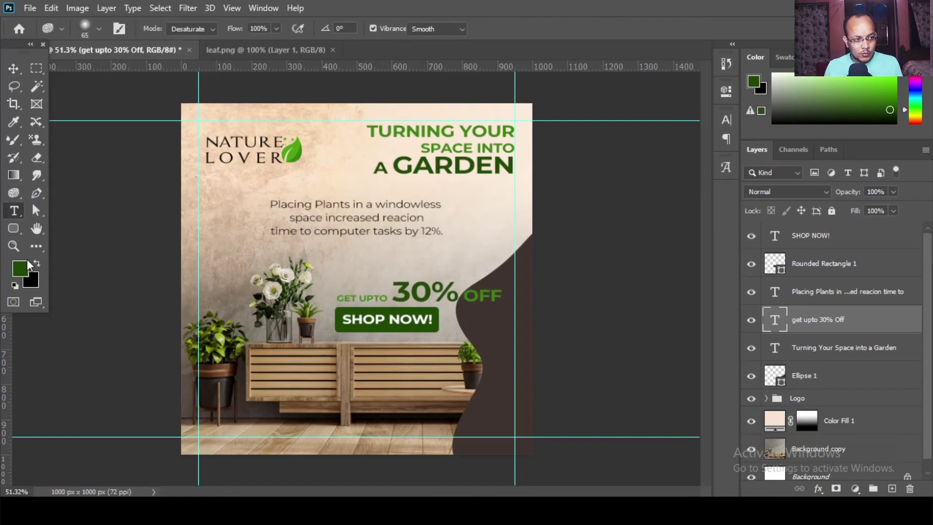
# - Make the word OFF in the offer line pure white (ffffff)
pyautogui.moveTo(463, 295); pyautogui.dragTo(502, 295)
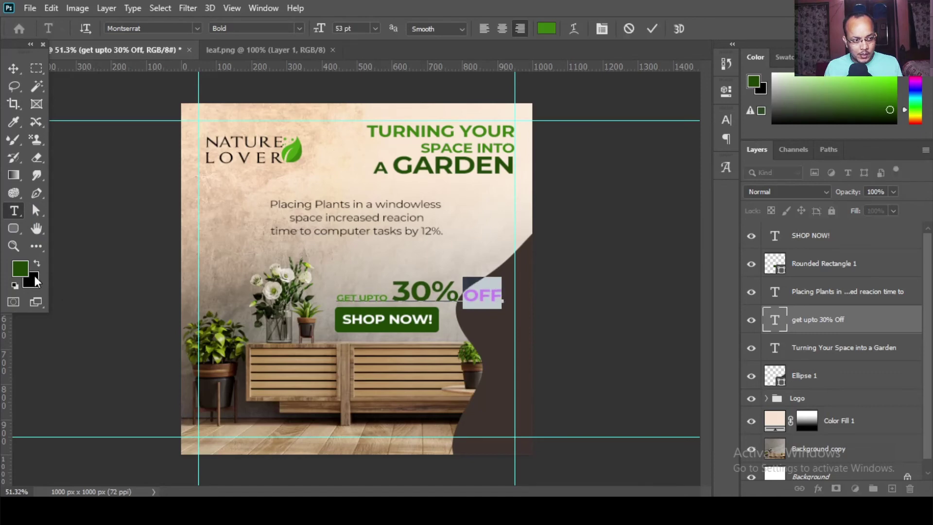
pyautogui.click(20, 268)
pyautogui.click(587, 247)
pyautogui.moveTo(587, 248); pyautogui.dragTo(556, 197)
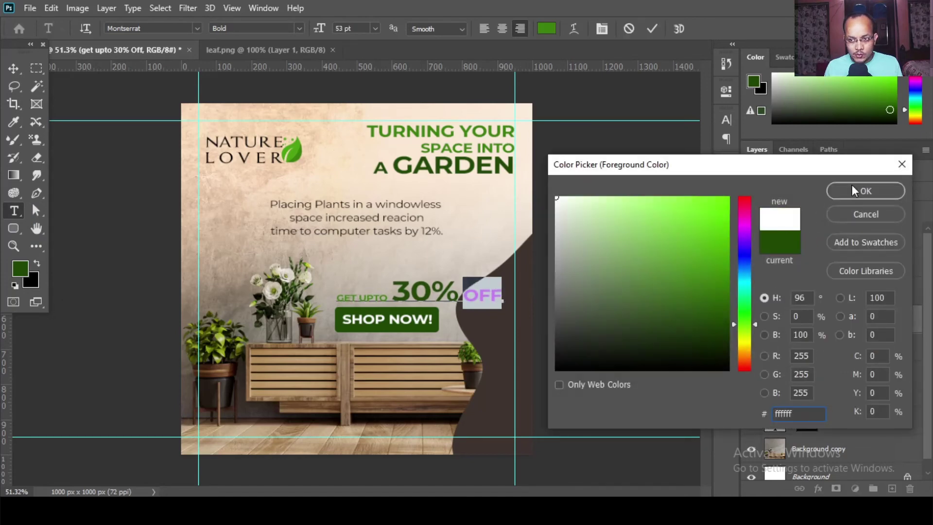
pyautogui.click(865, 190)
pyautogui.click(14, 68)
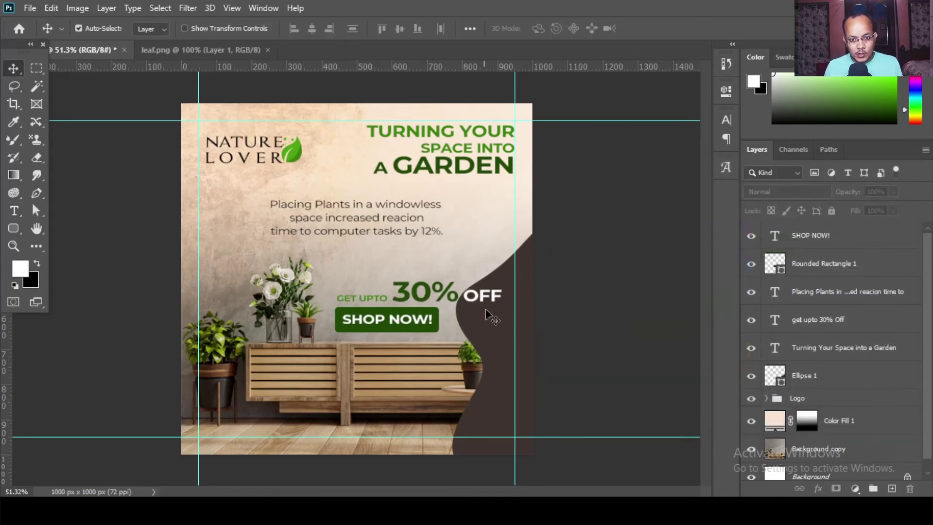
# - Turn the 30% black by swapping the foreground and background colours
pyautogui.click(13, 210)
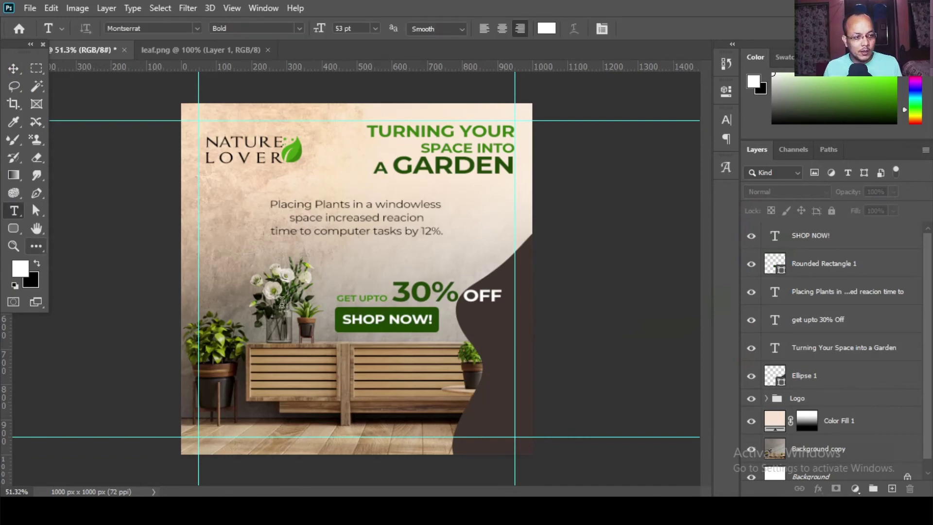
pyautogui.moveTo(393, 291); pyautogui.dragTo(458, 294)
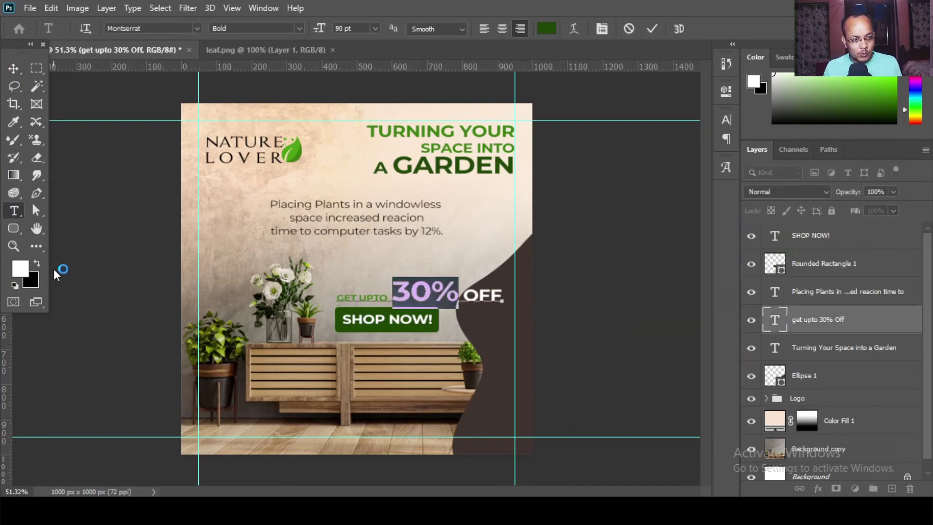
pyautogui.click(36, 264)
pyautogui.click(13, 68)
pyautogui.click(104, 163)
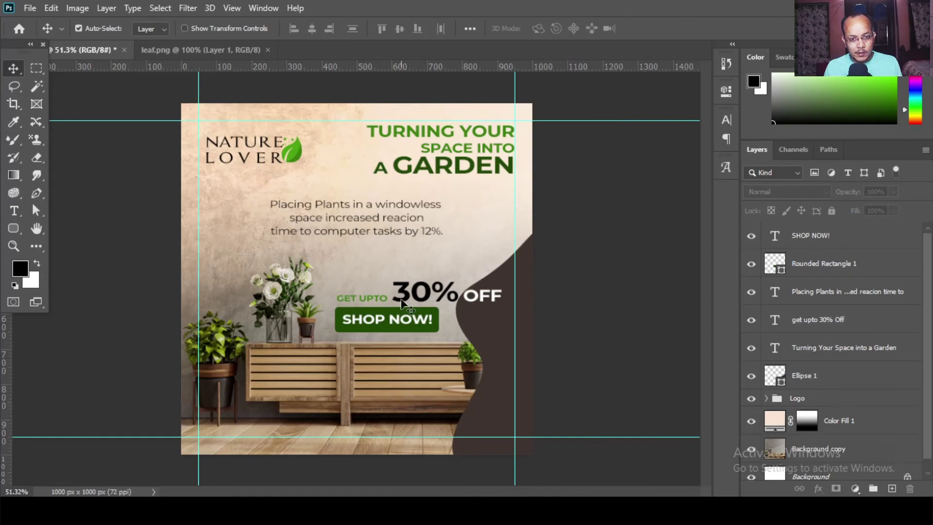
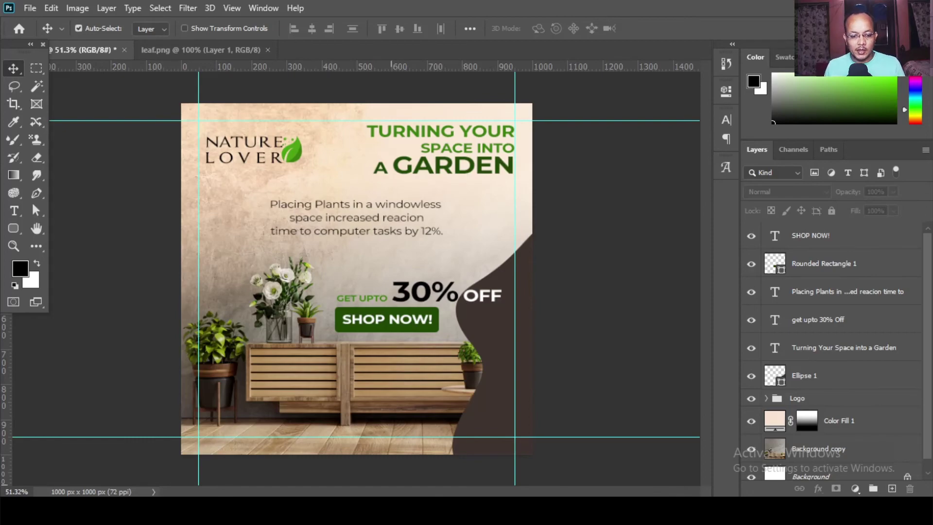
# - Open the Facebook, Instagram and Twitter icon files in Photoshop and close the leaf image document
pyautogui.hotkey('alt', 'Tab')
pyautogui.click(229, 175)
pyautogui.keyDown('ctrl'); pyautogui.click(299, 190); pyautogui.keyUp('ctrl')
pyautogui.keyDown('ctrl'); pyautogui.click(524, 195); pyautogui.keyUp('ctrl')
pyautogui.moveTo(524, 194); pyautogui.dragTo(454, 487)
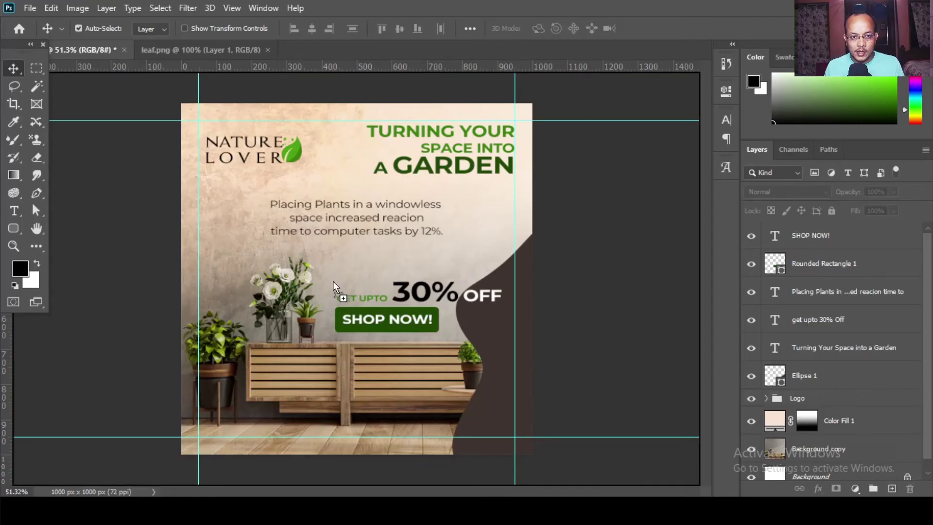
pyautogui.moveTo(454, 487); pyautogui.dragTo(390, 48)
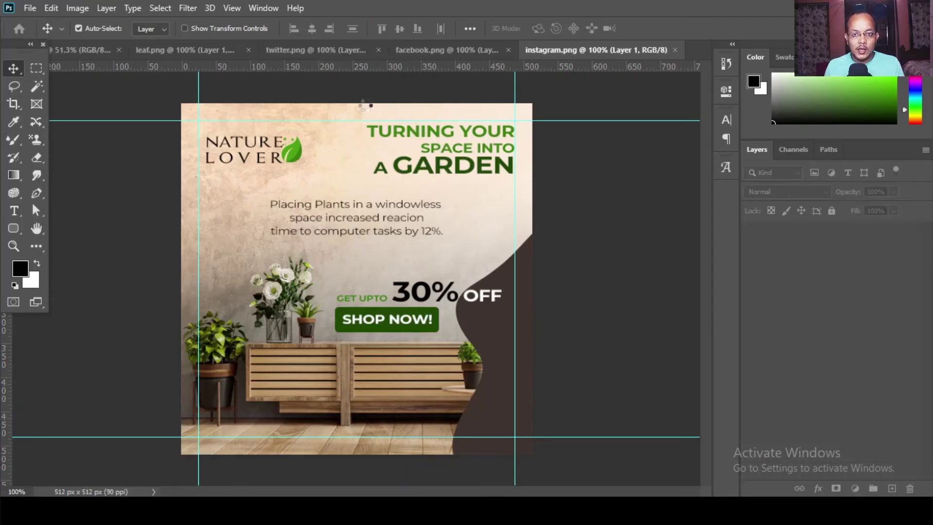
pyautogui.click(245, 51)
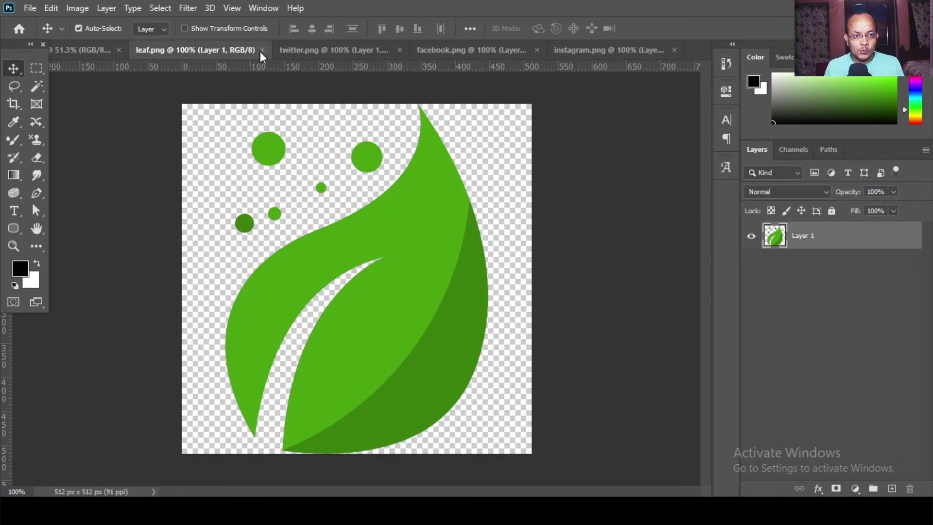
pyautogui.click(262, 50)
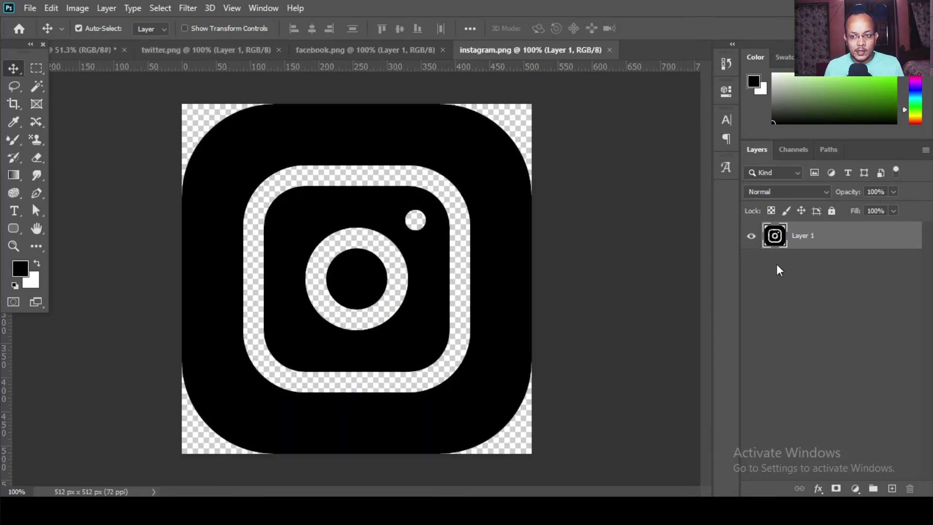
# - Duplicate the Instagram icon layer into Untitled-1 and close the Instagram file
pyautogui.rightClick(814, 236)
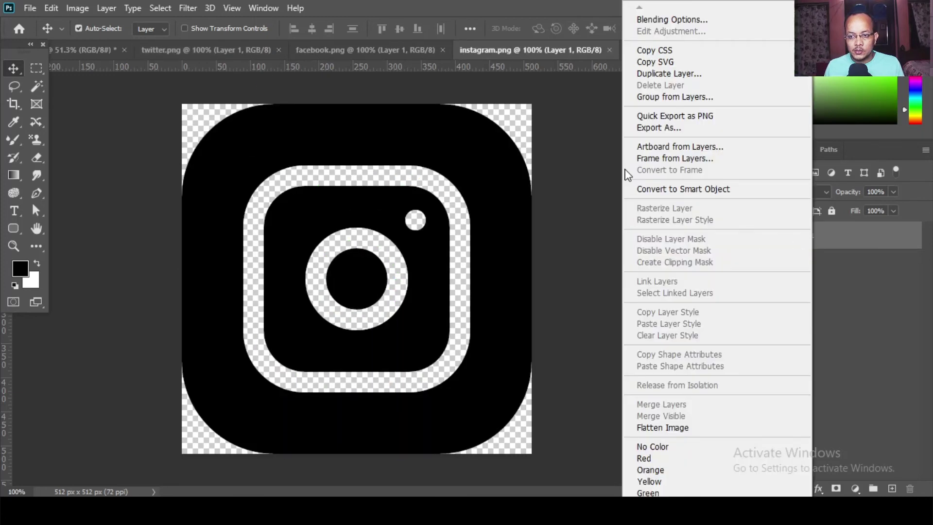
pyautogui.click(646, 73)
pyautogui.click(510, 180)
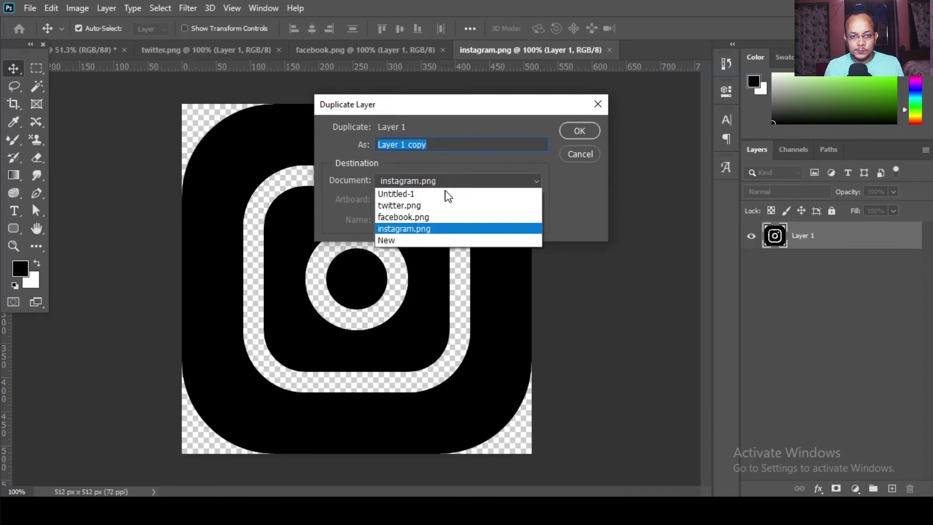
pyautogui.click(510, 204)
pyautogui.click(580, 132)
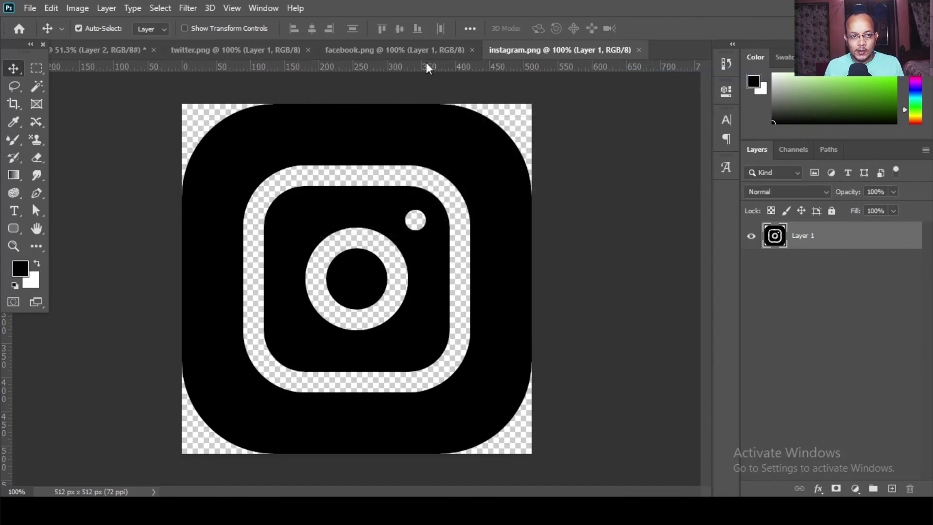
pyautogui.click(638, 50)
# - Duplicate the Facebook icon layer into Untitled-1 and close the Facebook file
pyautogui.rightClick(808, 235)
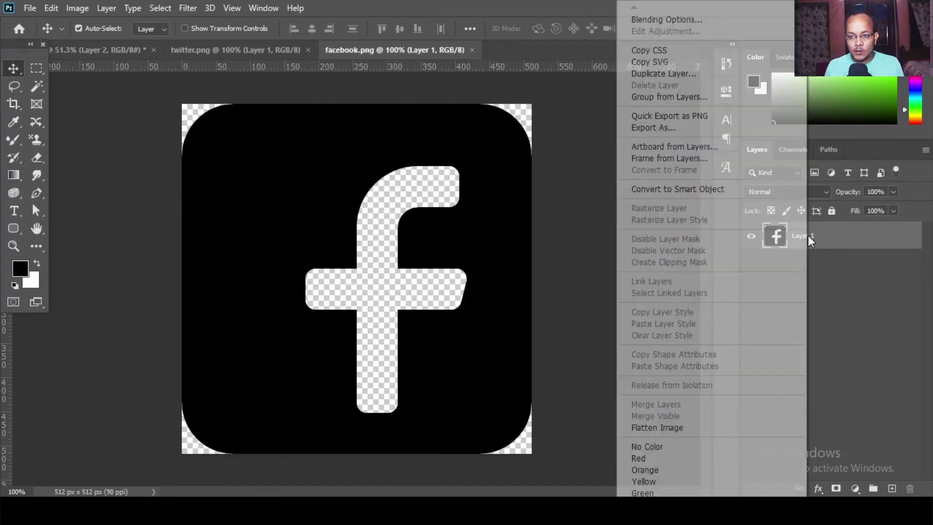
pyautogui.click(651, 73)
pyautogui.click(427, 180)
pyautogui.click(406, 194)
pyautogui.click(579, 130)
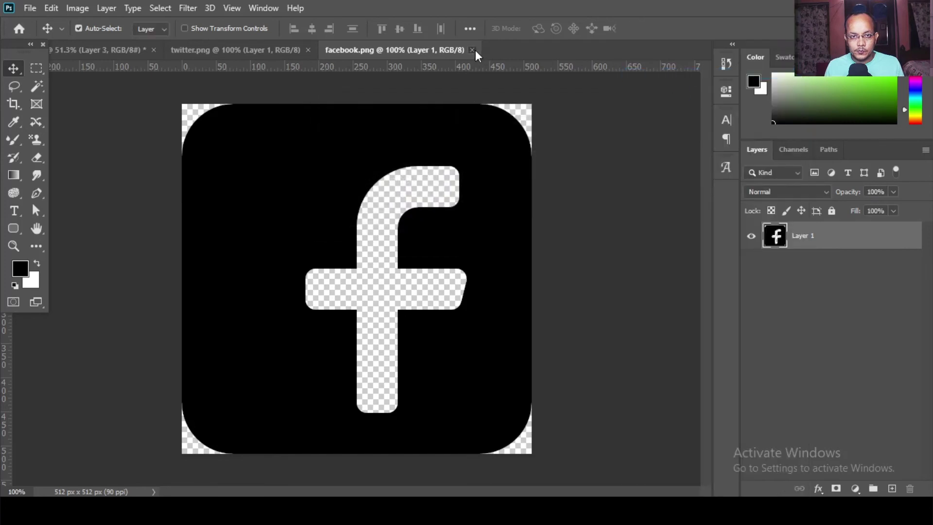
pyautogui.click(472, 50)
# - Duplicate the Twitter icon layer into Untitled-1 and close the Twitter file
pyautogui.rightClick(819, 238)
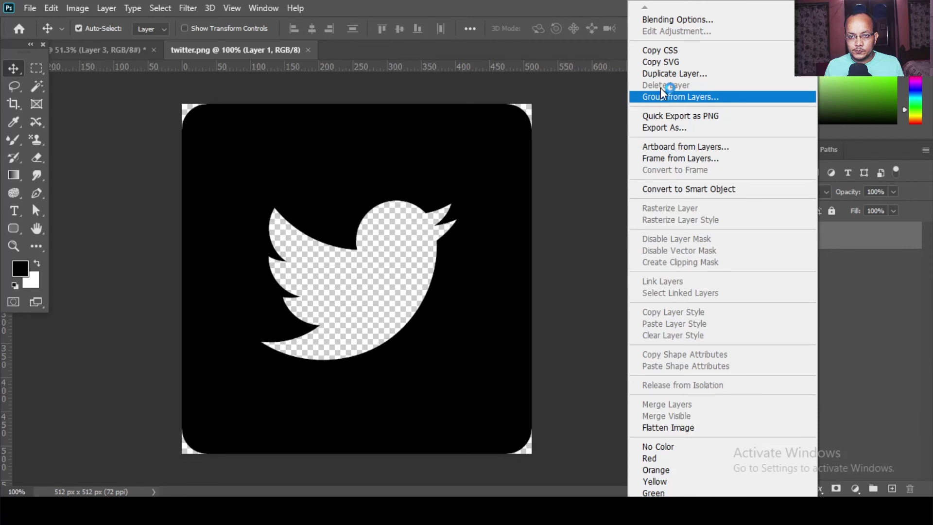
pyautogui.click(651, 71)
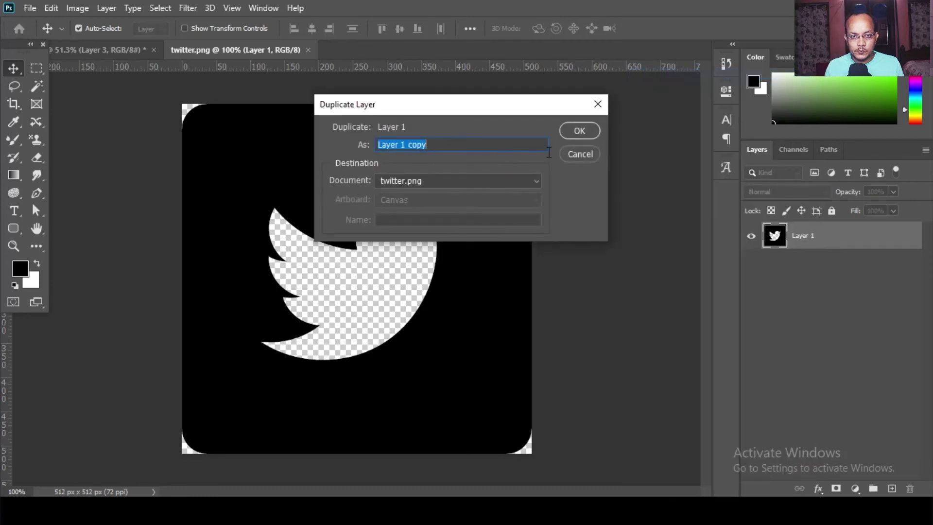
pyautogui.click(433, 187)
pyautogui.click(578, 131)
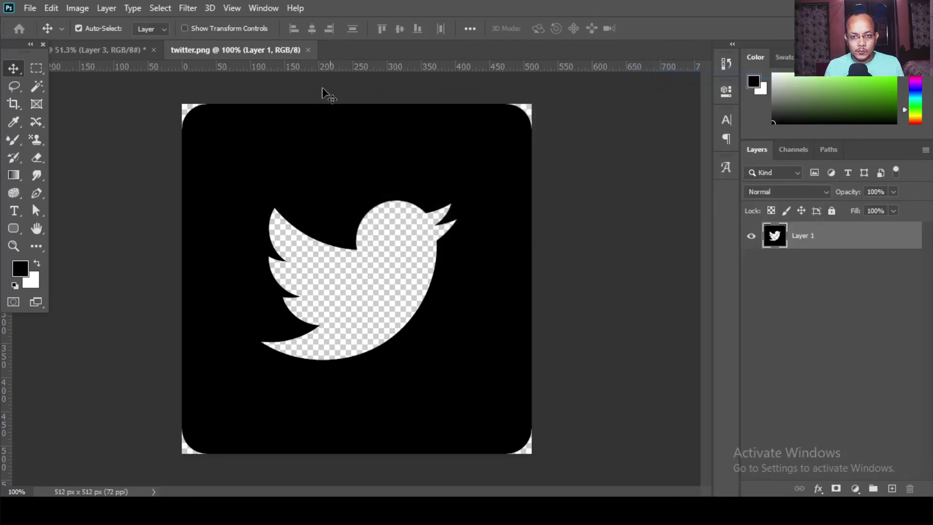
pyautogui.click(308, 49)
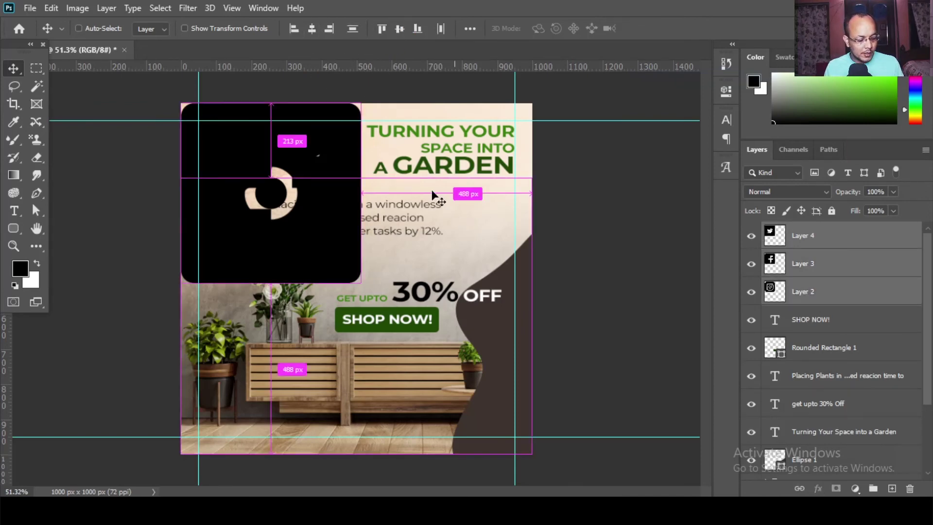
# - Scale the three pasted icons down to 7% with Free Transform
pyautogui.hotkey('ctrl', 't')
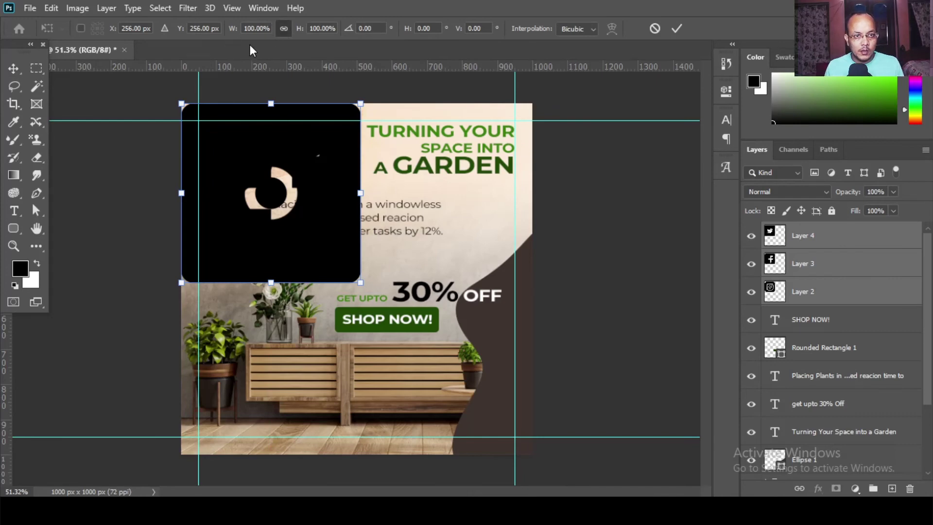
pyautogui.moveTo(233, 28); pyautogui.dragTo(171, 76)
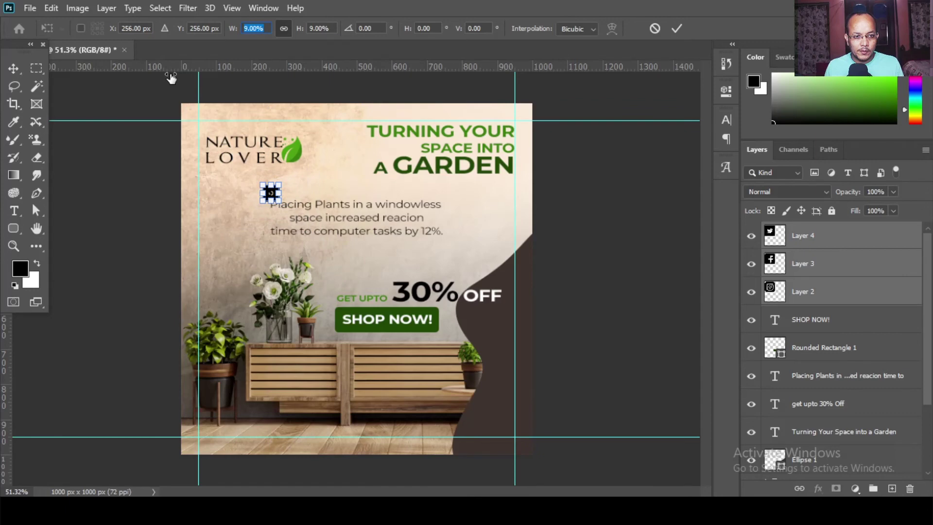
pyautogui.moveTo(171, 76); pyautogui.dragTo(169, 78)
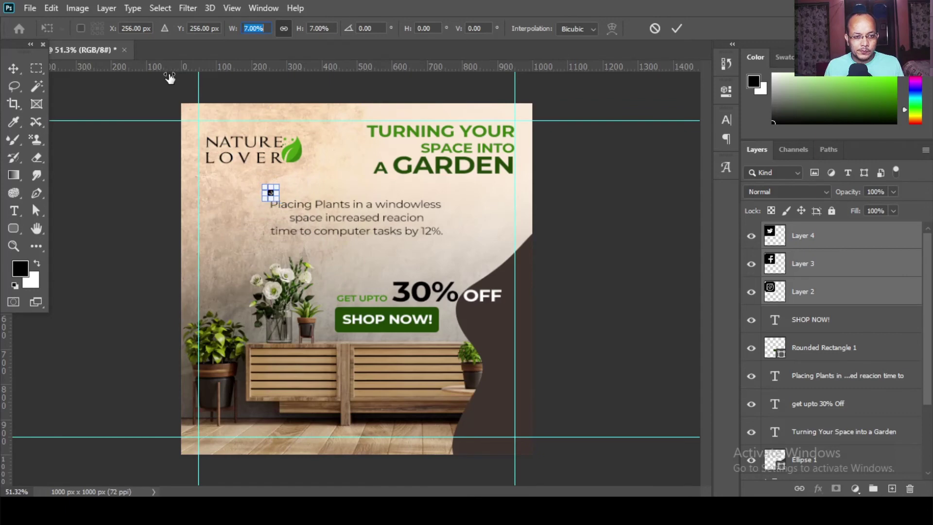
pyautogui.press('Return')
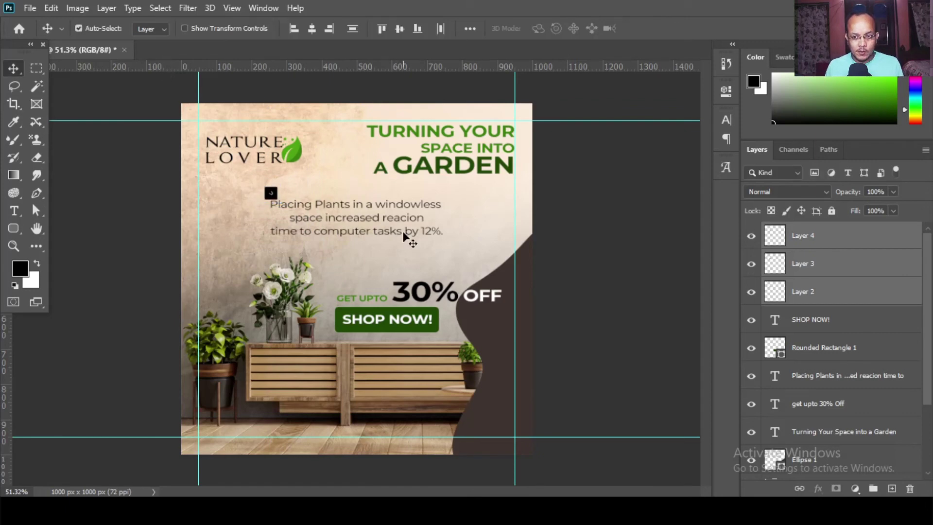
# - Move the icons near the bottom edge and centre them horizontally on the canvas
pyautogui.hotkey('shift', 'Down')
pyautogui.hotkey('shift', 'Down')
pyautogui.hotkey('shift', 'Down')
pyautogui.hotkey('shift', 'Down')
pyautogui.hotkey('shift', 'Down')
pyautogui.hotkey('shift', 'Down')
pyautogui.hotkey('shift', 'Down')
pyautogui.hotkey('shift', 'Down')
pyautogui.hotkey('shift', 'Down')
pyautogui.hotkey('shift', 'Down')
pyautogui.hotkey('shift', 'Down')
pyautogui.hotkey('shift', 'Down')
pyautogui.hotkey('shift', 'Down')
pyautogui.hotkey('shift', 'Down')
pyautogui.hotkey('shift', 'Down')
pyautogui.hotkey('shift', 'Down')
pyautogui.hotkey('shift', 'Down')
pyautogui.hotkey('shift', 'Down')
pyautogui.hotkey('shift', 'Up')
pyautogui.press('Up')
pyautogui.press('Up')
pyautogui.press('Up')
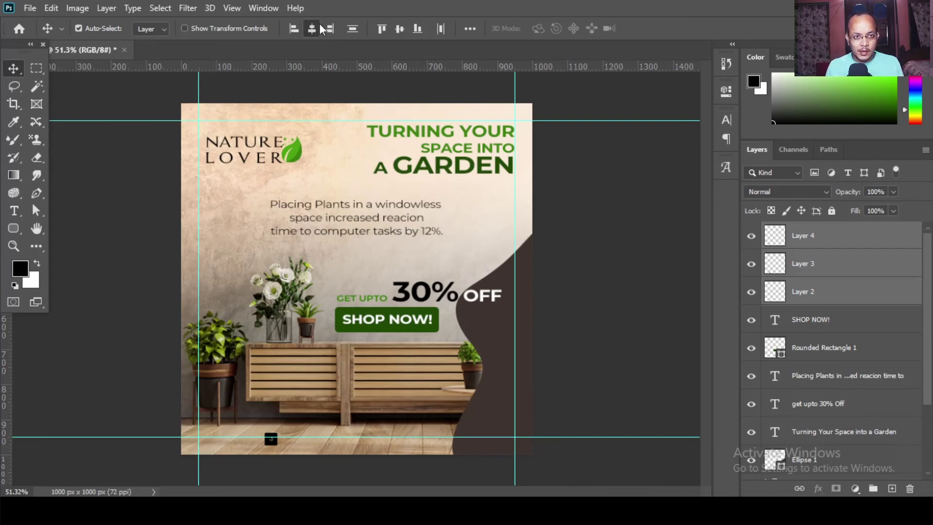
pyautogui.click(470, 28)
pyautogui.click(488, 156)
pyautogui.click(500, 170)
pyautogui.click(428, 66)
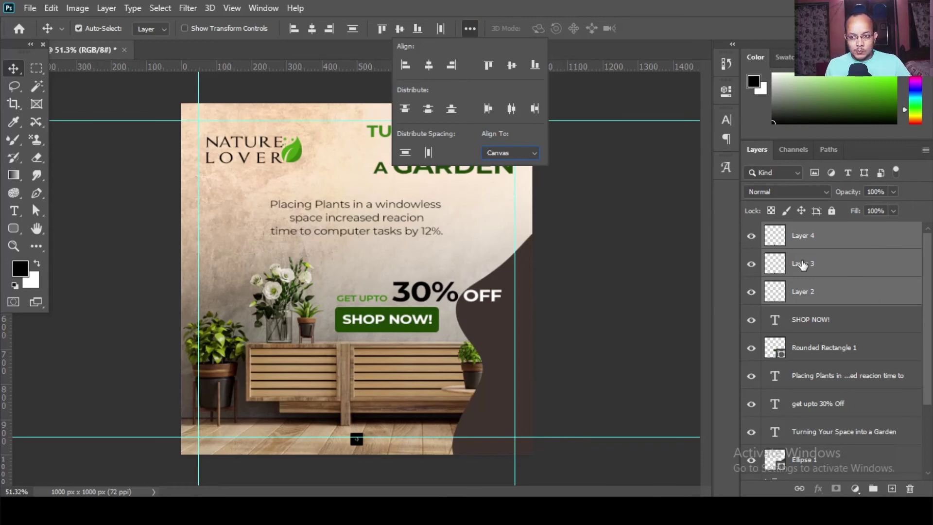
# - Group Layers 2, 3 and 4 into Group 1
pyautogui.click(833, 292)
pyautogui.keyDown('ctrl'); pyautogui.click(831, 263); pyautogui.keyUp('ctrl')
pyautogui.keyDown('ctrl'); pyautogui.click(832, 238); pyautogui.keyUp('ctrl')
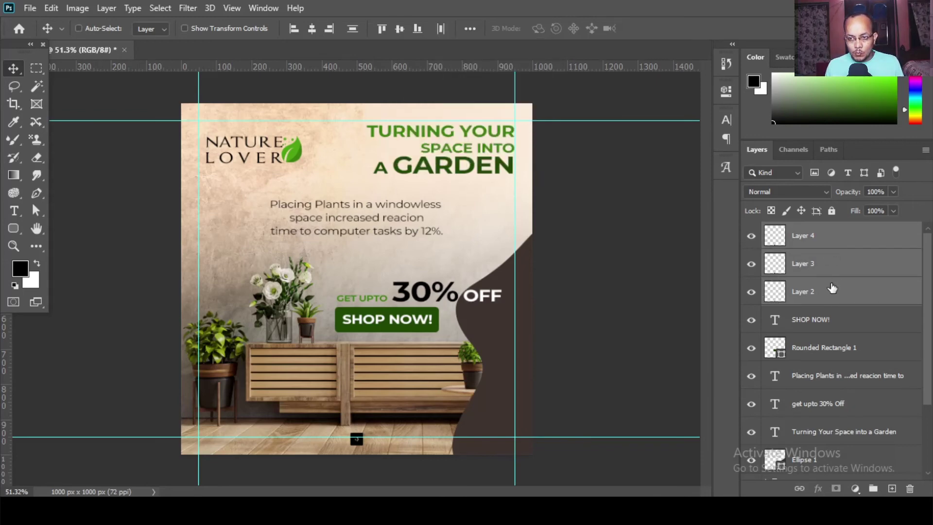
pyautogui.hotkey('ctrl', 'g')
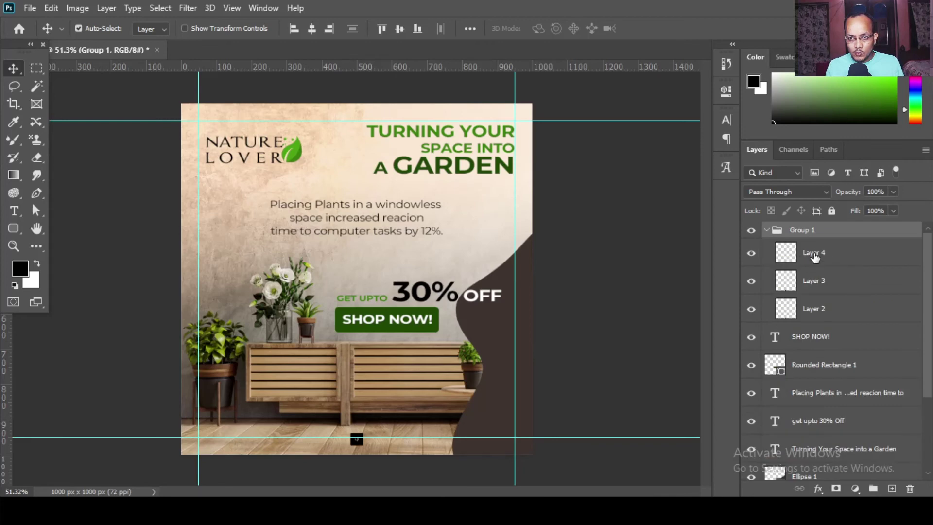
# - Nudge the Facebook icon leftward to separate it from the others
pyautogui.click(814, 262)
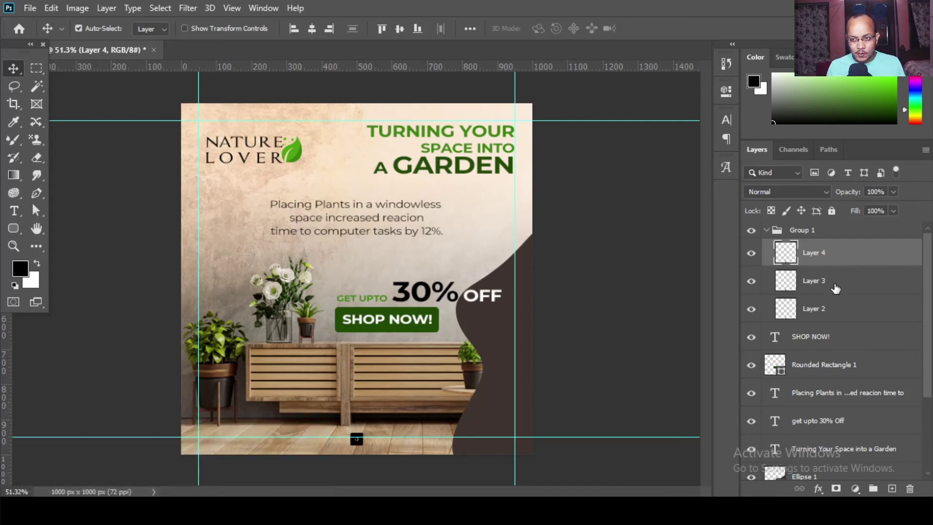
pyautogui.click(835, 287)
pyautogui.hotkey('shift', 'Left')
pyautogui.hotkey('shift', 'Left')
pyautogui.hotkey('shift', 'Left')
pyautogui.hotkey('shift', 'Left')
pyautogui.hotkey('shift', 'Left')
pyautogui.hotkey('shift', 'Left')
pyautogui.hotkey('shift', 'Left')
pyautogui.hotkey('shift', 'Left')
pyautogui.hotkey('shift', 'Left')
pyautogui.hotkey('shift', 'Left')
pyautogui.hotkey('shift', 'Left')
pyautogui.hotkey('shift', 'Left')
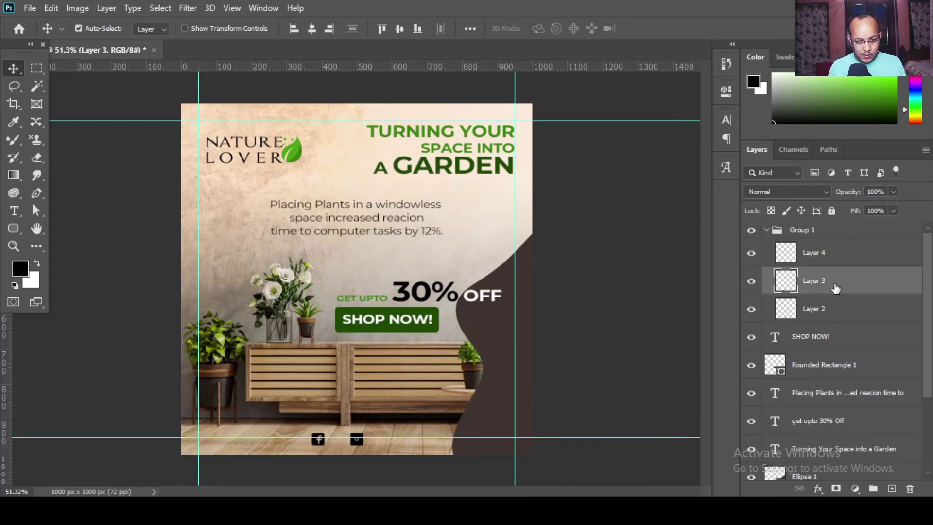
pyautogui.click(842, 312)
pyautogui.hotkey('shift', 'Left')
pyautogui.hotkey('shift', 'Left')
pyautogui.hotkey('shift', 'Left')
pyautogui.hotkey('shift', 'Left')
pyautogui.hotkey('shift', 'Left')
pyautogui.hotkey('shift', 'Left')
pyautogui.hotkey('shift', 'Left')
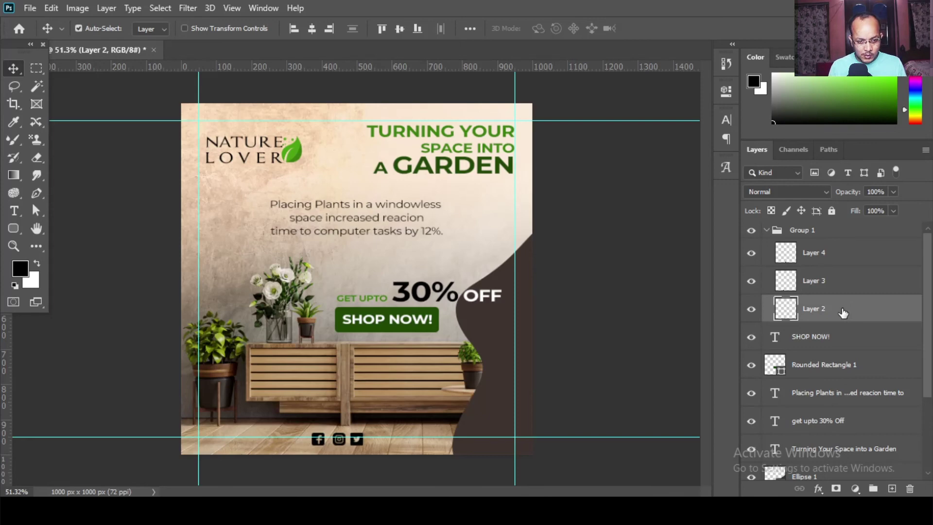
# - Distribute the three icons with even spacing, aligned to the selection
pyautogui.keyDown('shift'); pyautogui.click(807, 256); pyautogui.keyUp('shift')
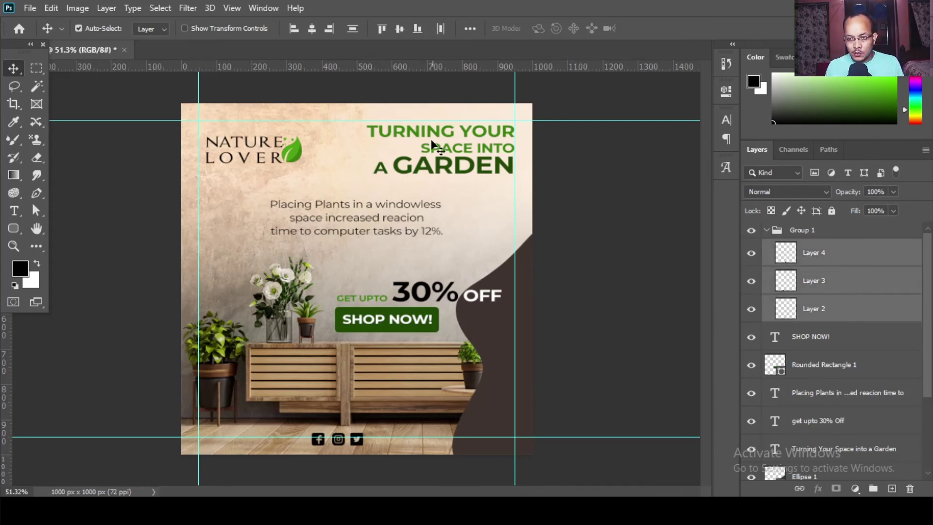
pyautogui.click(472, 29)
pyautogui.click(506, 156)
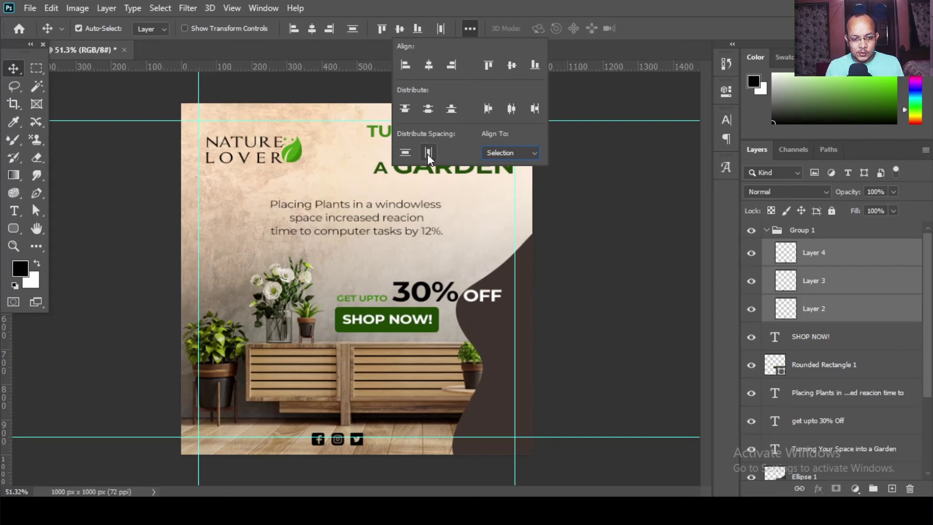
pyautogui.click(825, 230)
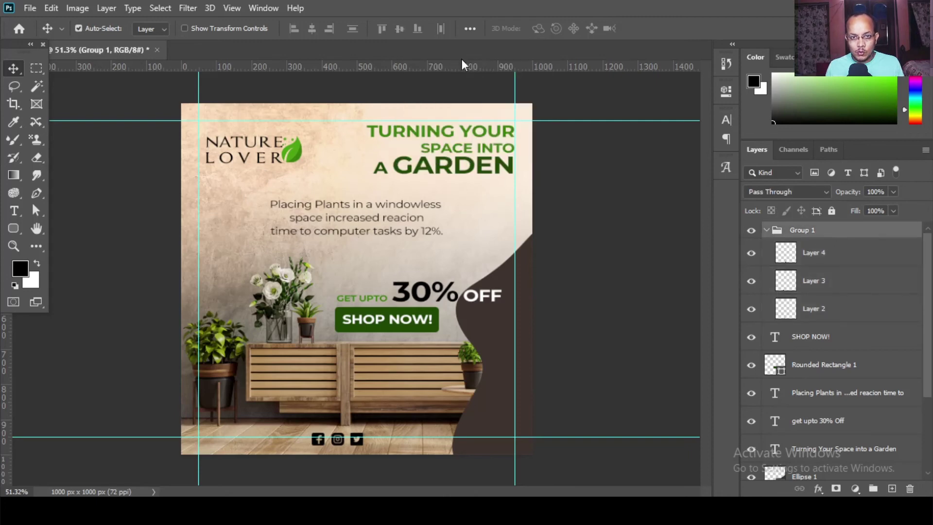
# - Centre the icon group horizontally on the canvas and load the Instagram icon as a selection
pyautogui.click(472, 30)
pyautogui.click(518, 152)
pyautogui.click(495, 171)
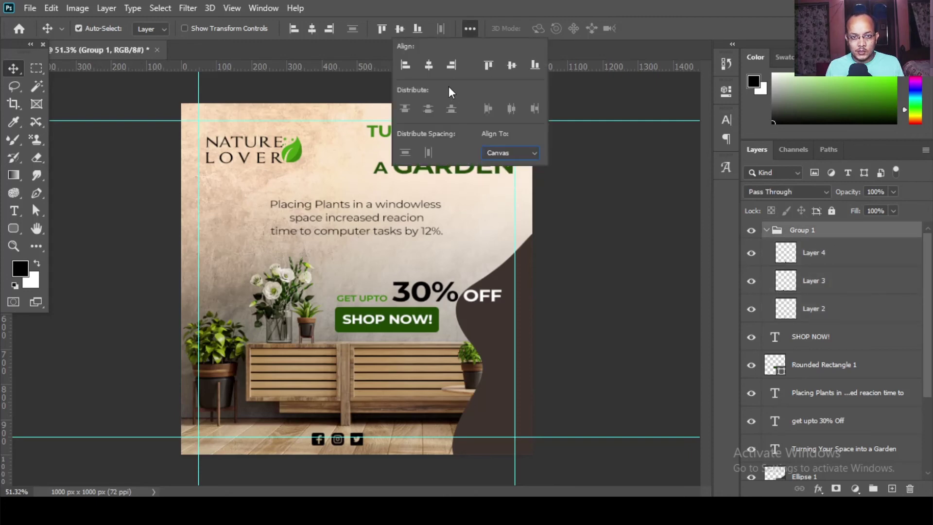
pyautogui.click(430, 67)
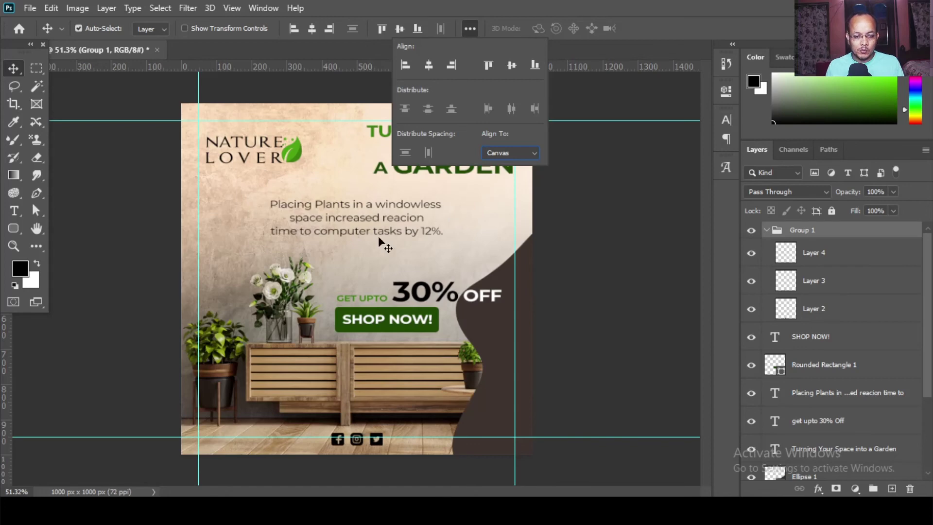
pyautogui.click(650, 283)
pyautogui.click(808, 314)
pyautogui.keyDown('ctrl'); pyautogui.click(781, 301); pyautogui.keyUp('ctrl')
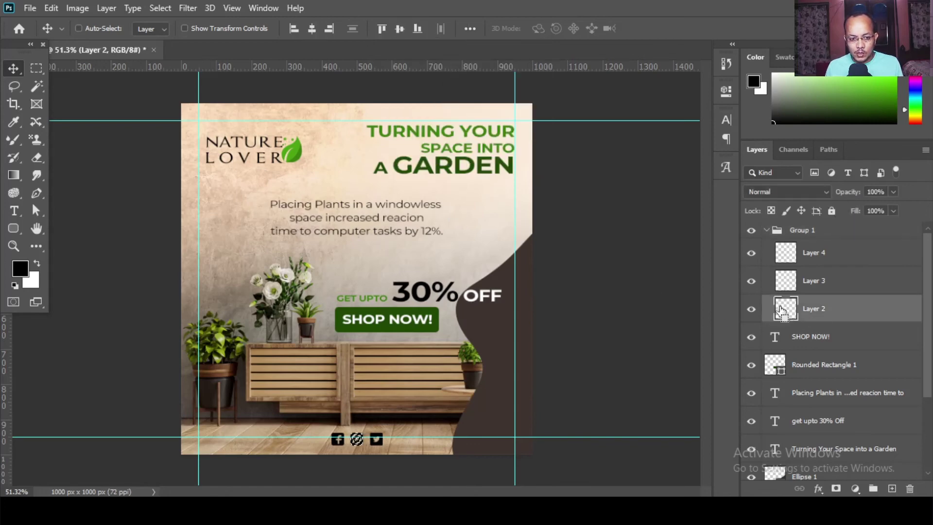
# - Try filling the Instagram icon with the dark green from GET UPTO, then undo and deselect
pyautogui.press('ctrl')
pyautogui.click(20, 268)
pyautogui.click(340, 300)
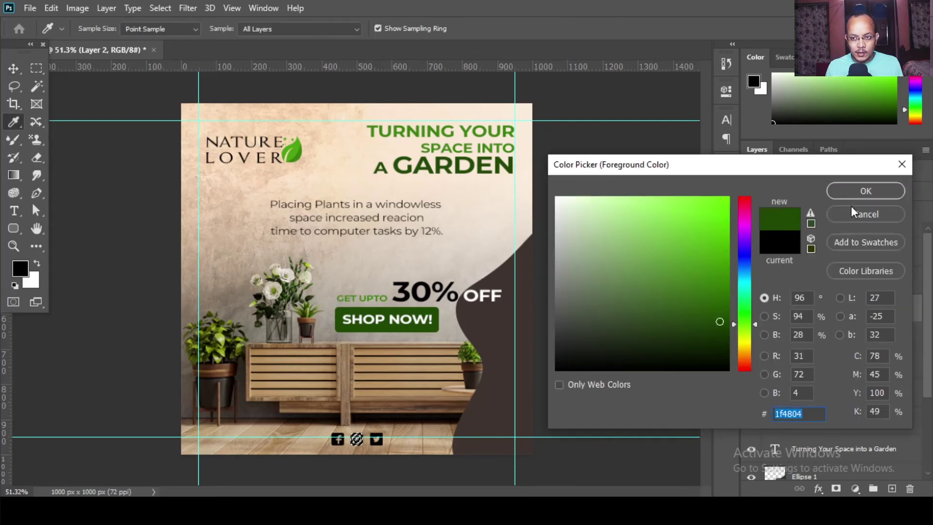
pyautogui.click(859, 191)
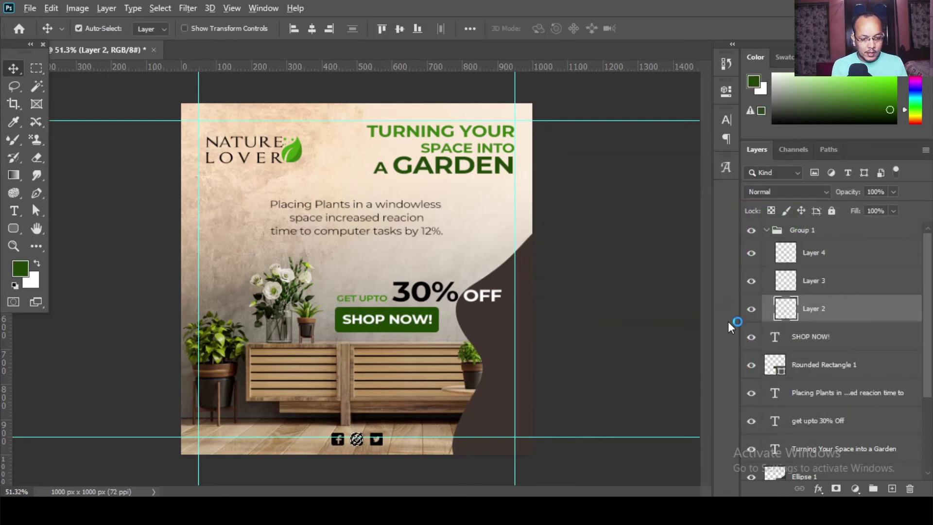
pyautogui.hotkey('alt', 'BackSpace')
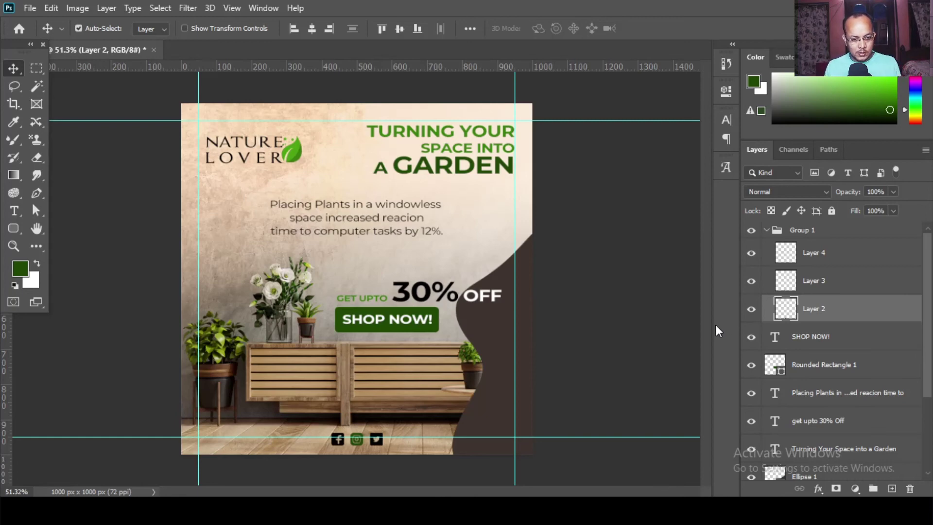
pyautogui.press('ctrl')
pyautogui.press('ctrl')
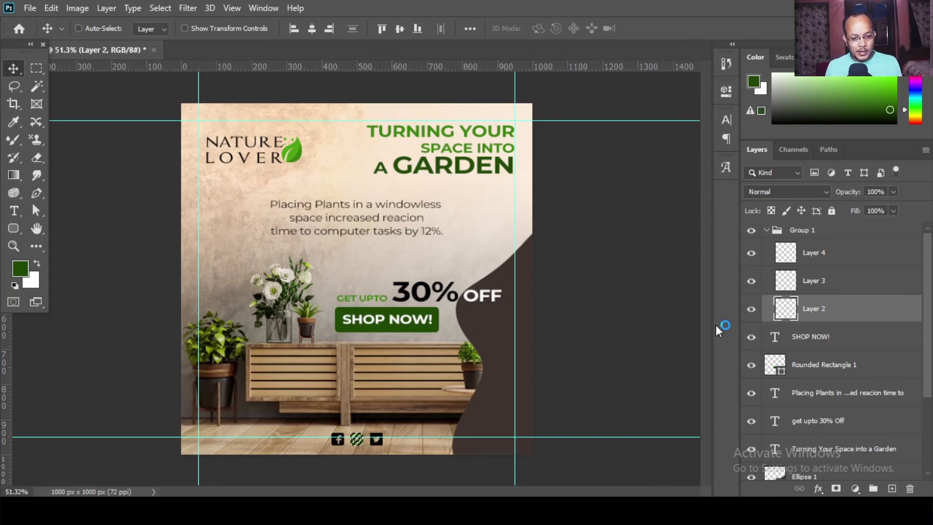
pyautogui.press('ctrl')
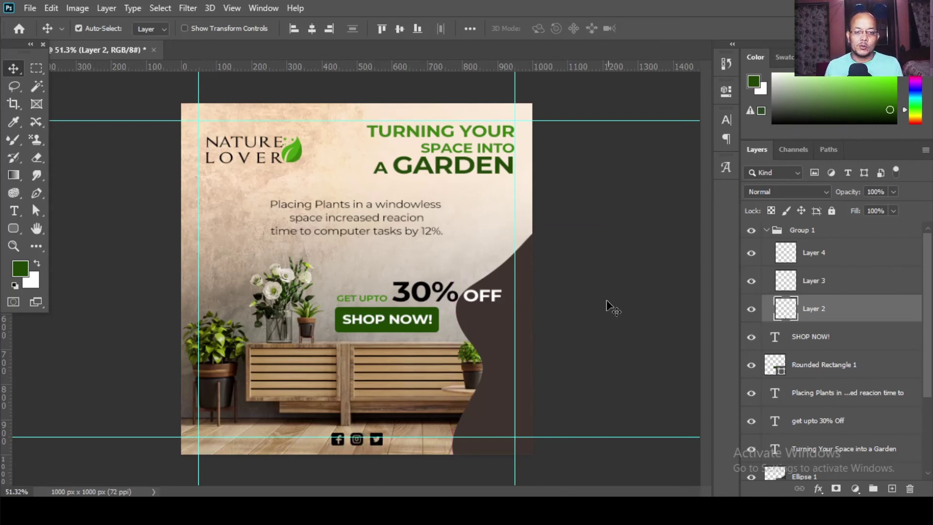
pyautogui.click(606, 301)
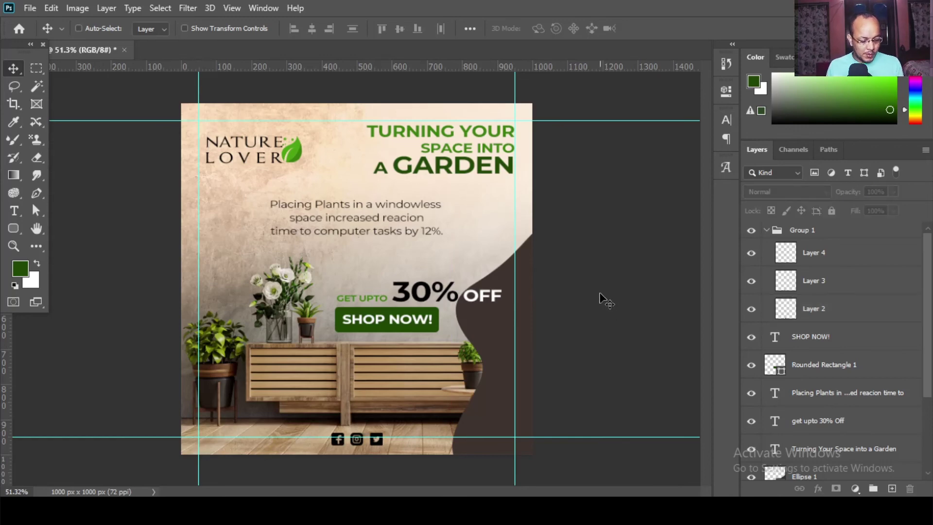
# - Hide the panels and preview the ad full-screen on black
pyautogui.scroll(2, 607, 306)
pyautogui.press('Tab')
pyautogui.press('f')
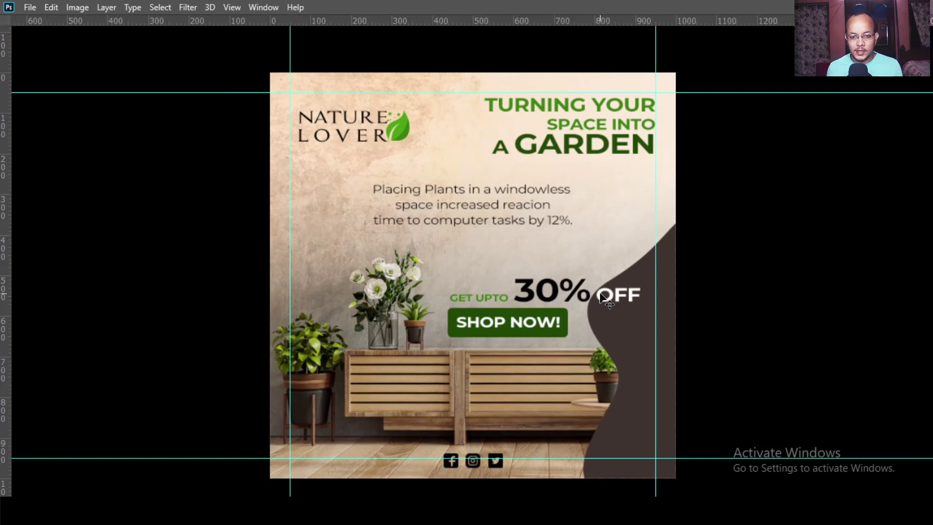